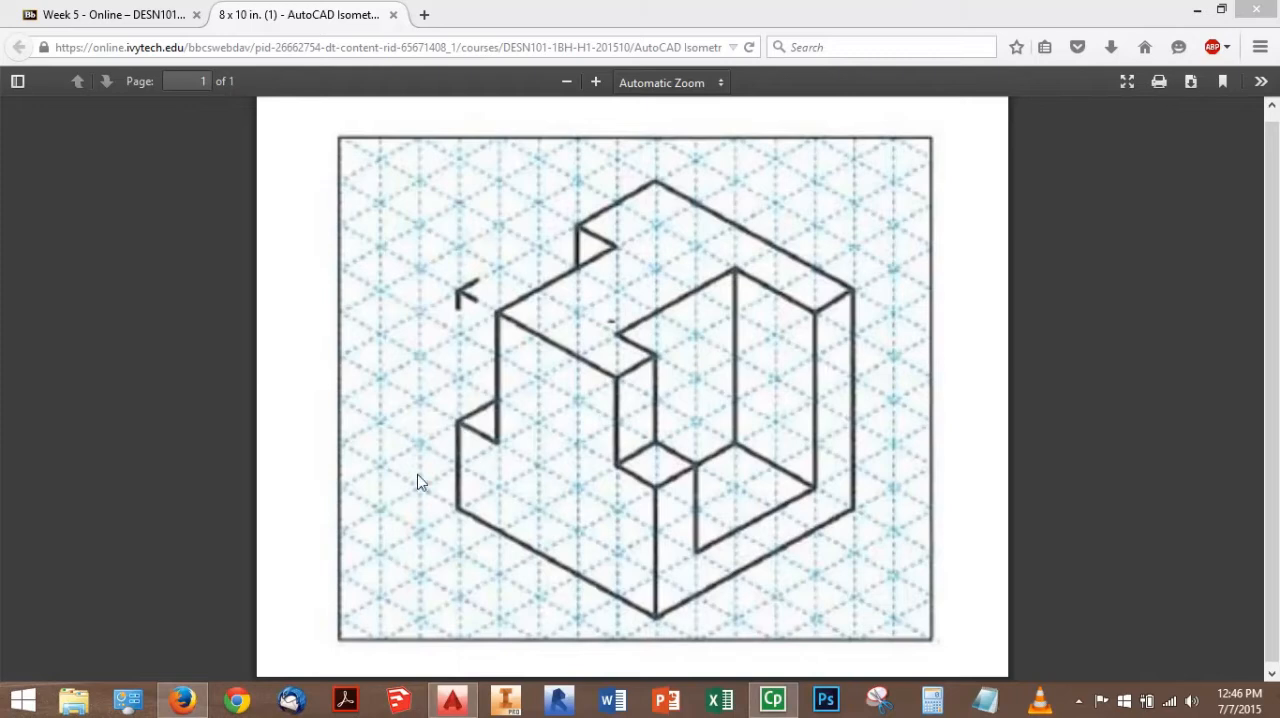
# Look through the Week 5 - Online course page in the browser and return to the isometric drawing PDF
pyautogui.click(193, 703)
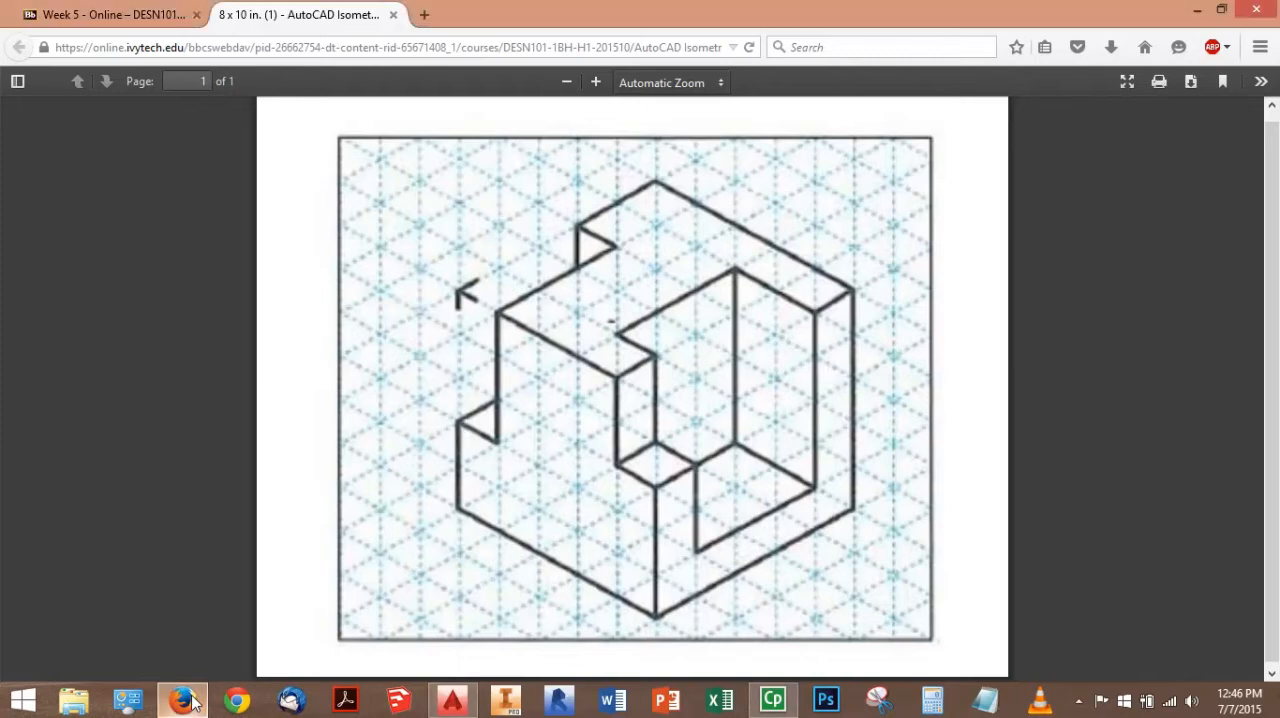
pyautogui.click(112, 15)
pyautogui.scroll(5, 189, 314)
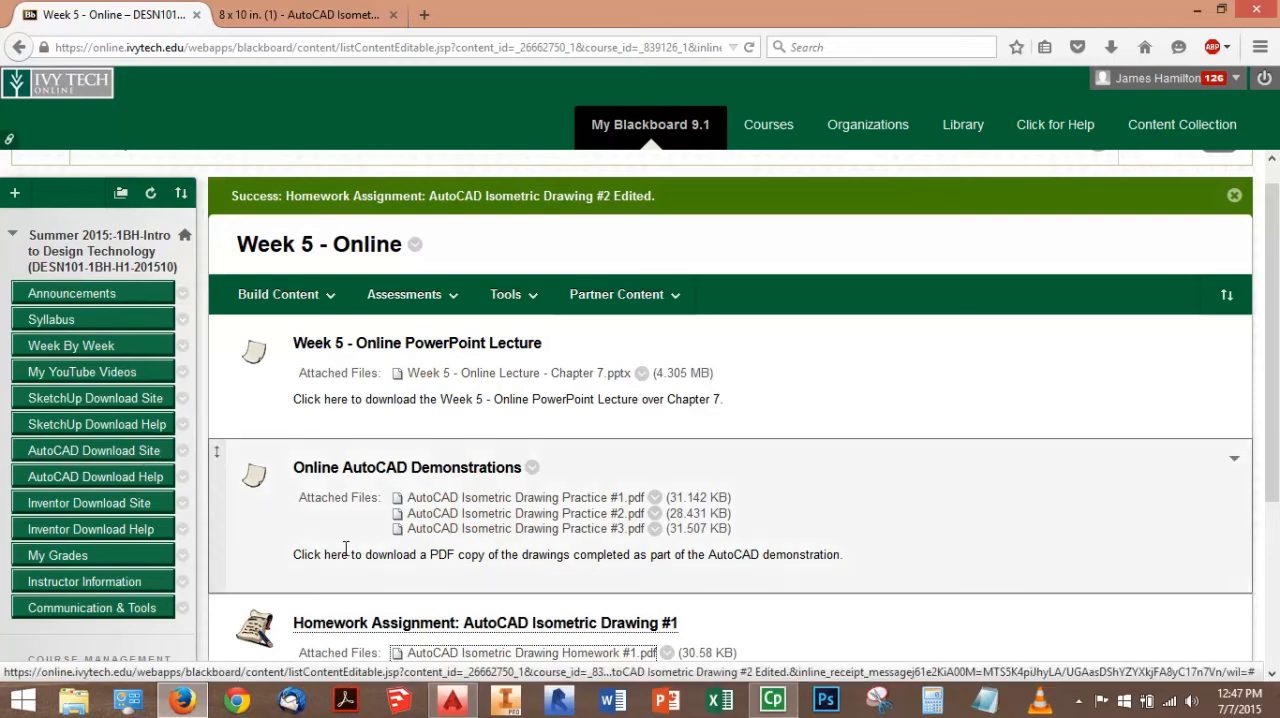
pyautogui.click(300, 14)
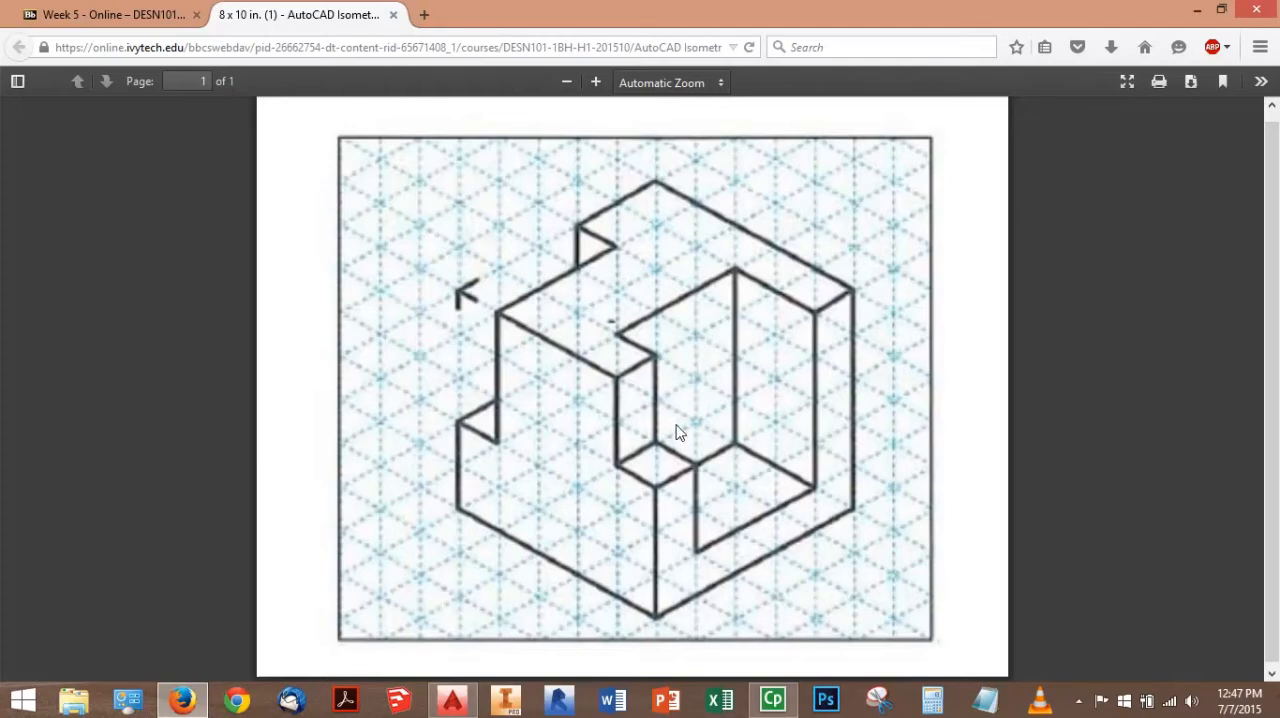
# Switch to AutoCAD and create a new drawing from the acad template
pyautogui.click(459, 708)
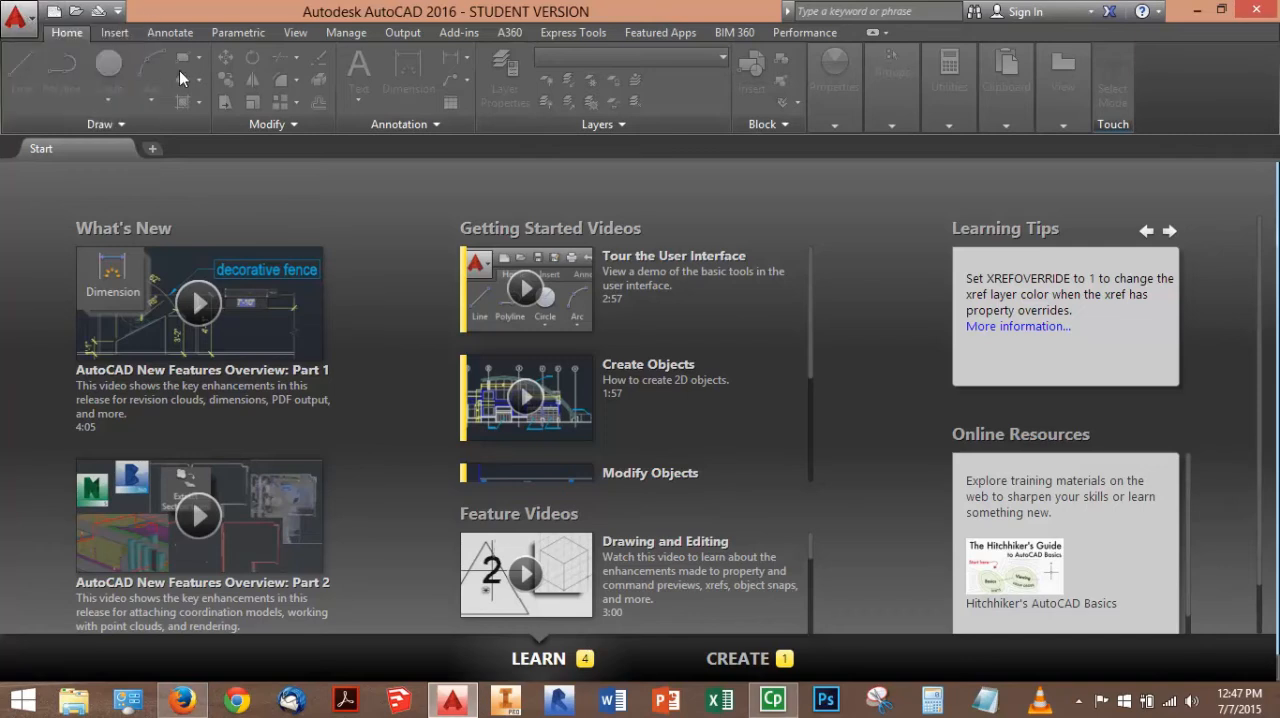
pyautogui.click(20, 18)
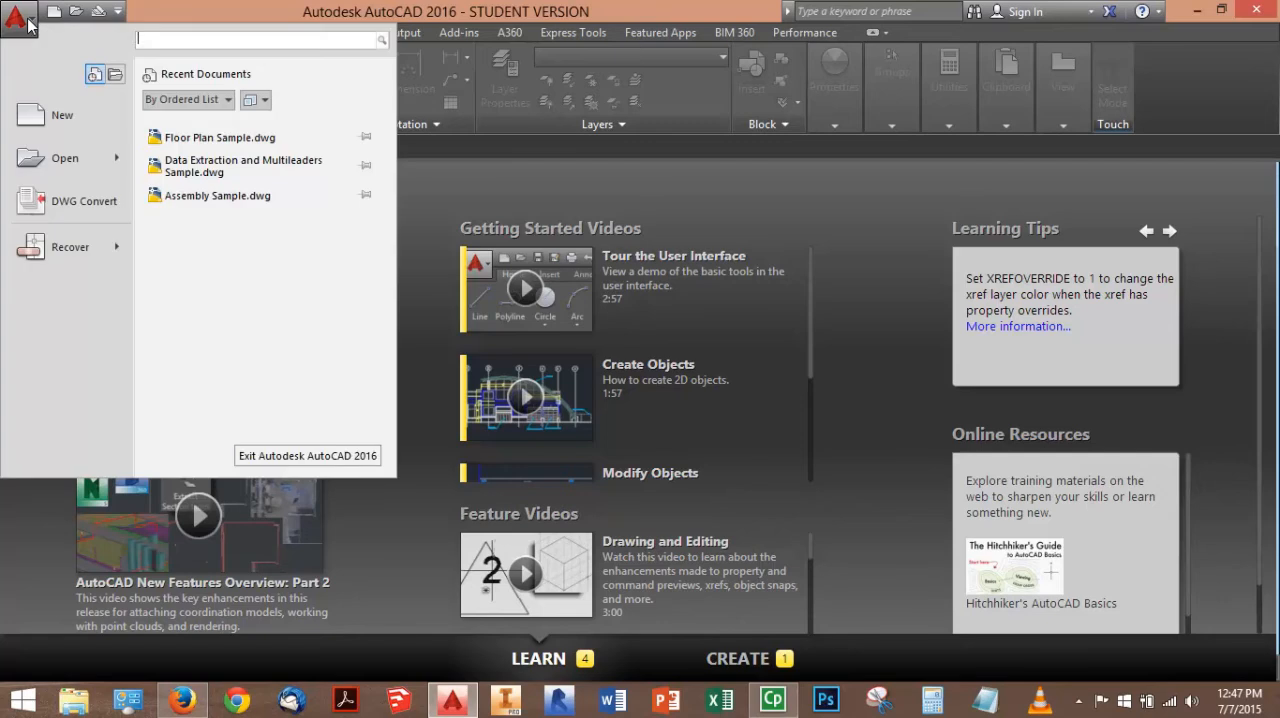
pyautogui.click(76, 138)
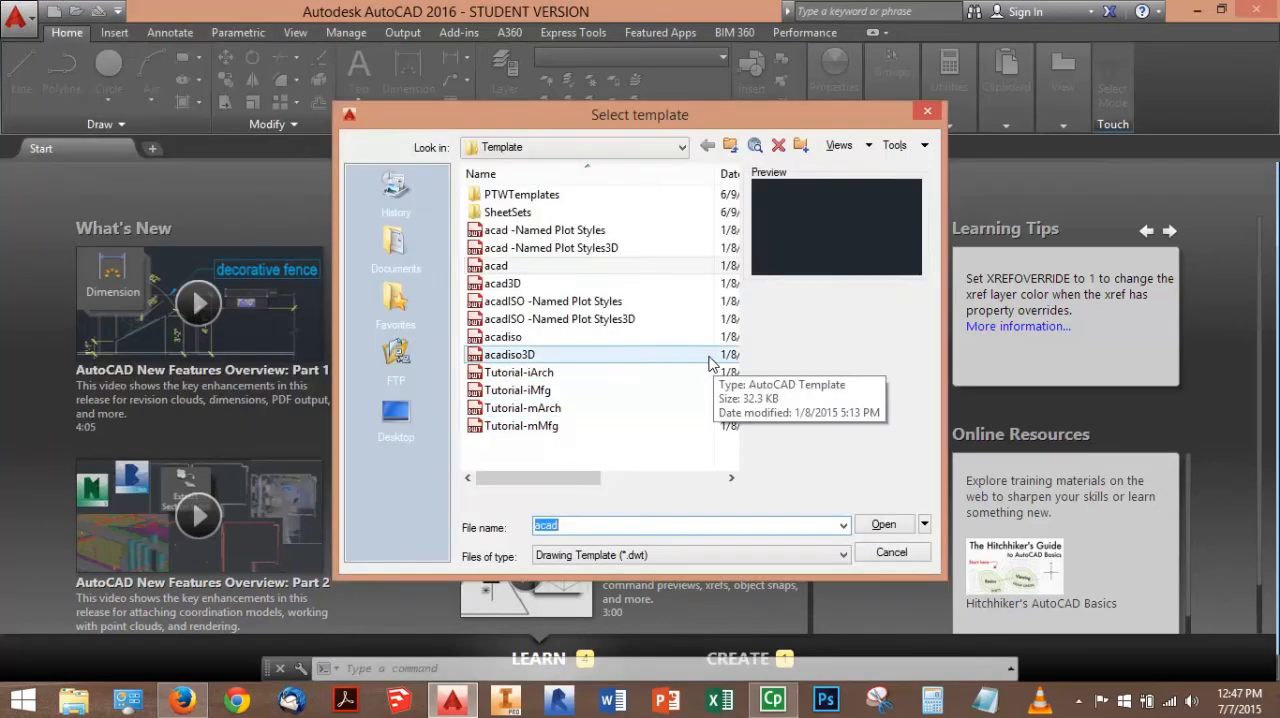
pyautogui.click(542, 268)
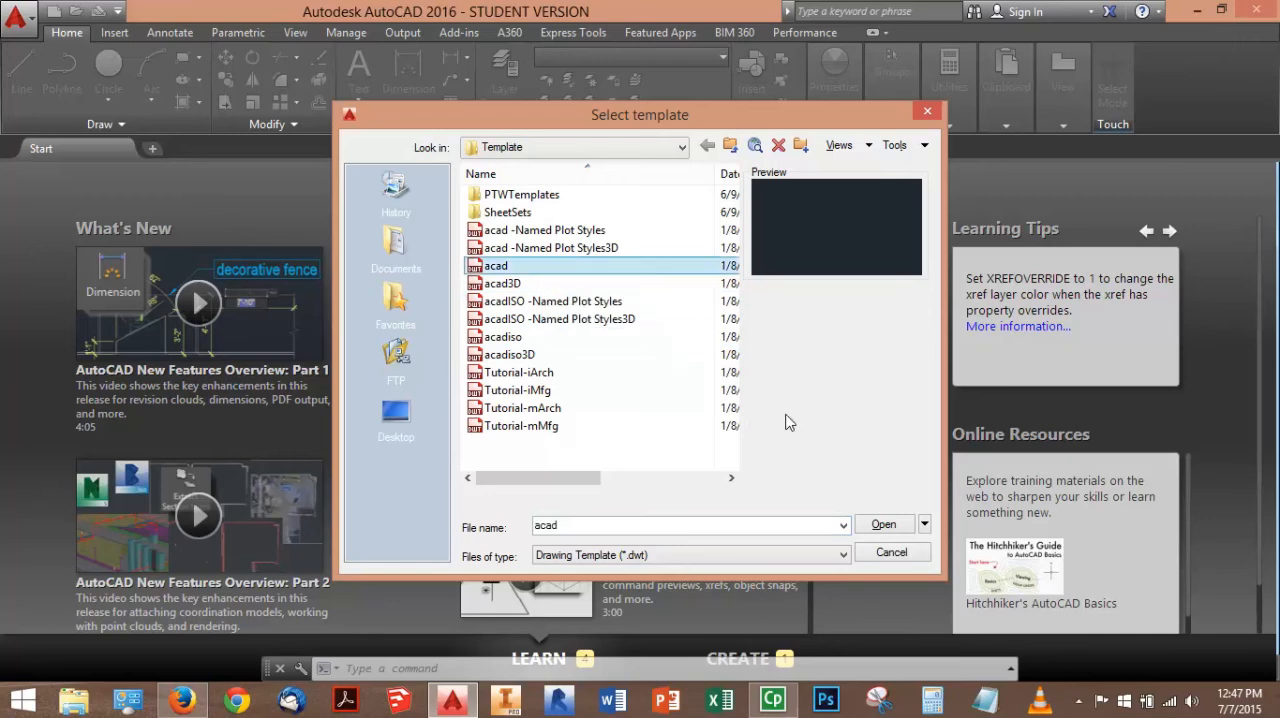
pyautogui.click(883, 526)
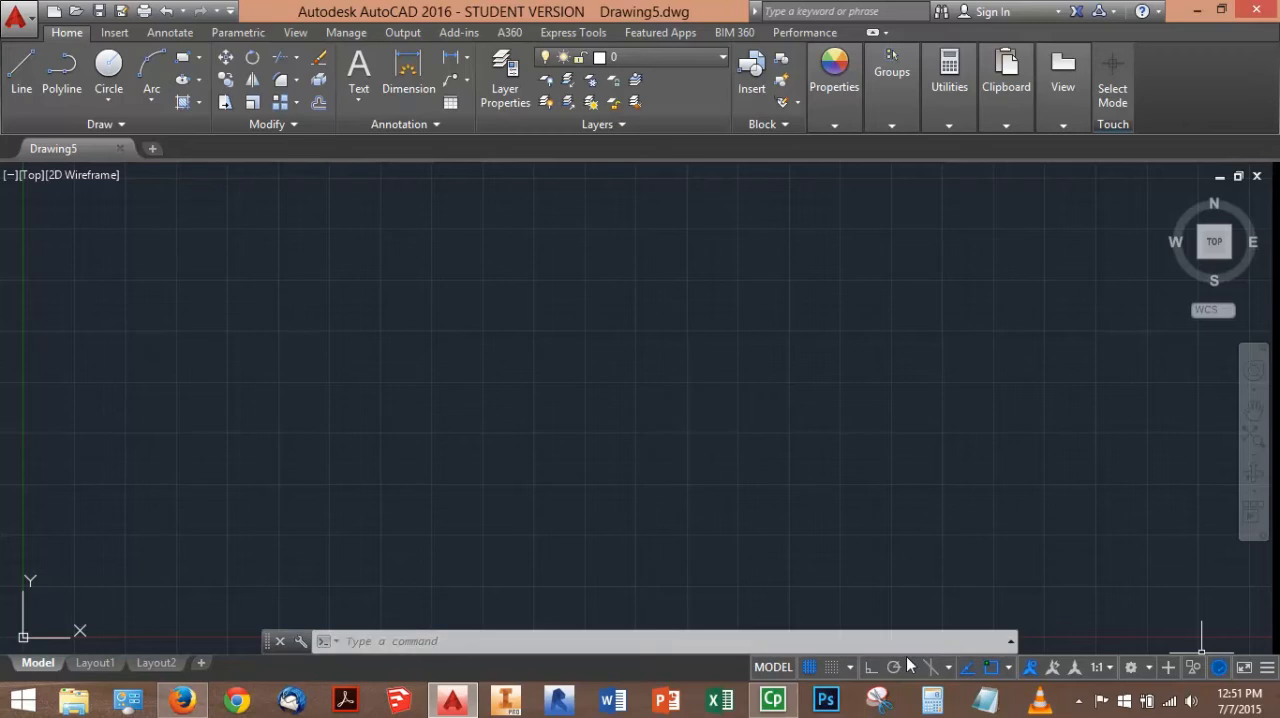
# Hide the drawing grid and turn polar tracking on
pyautogui.click(808, 668)
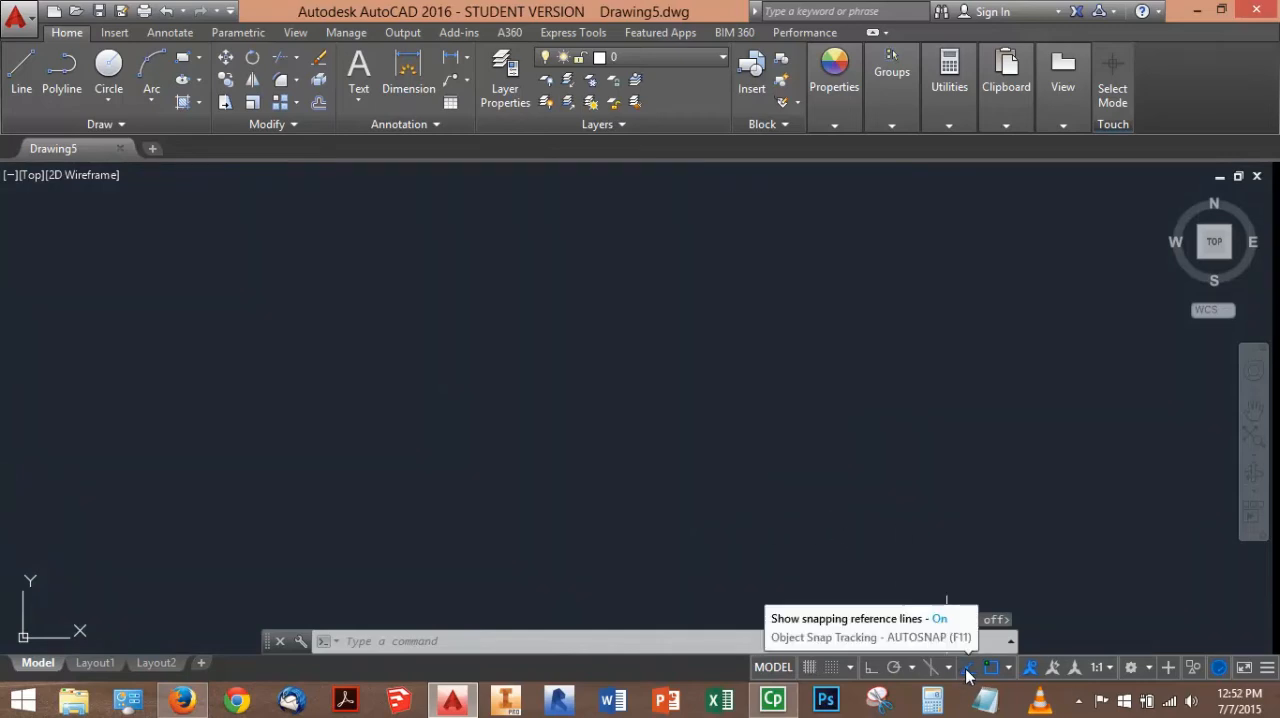
pyautogui.click(894, 668)
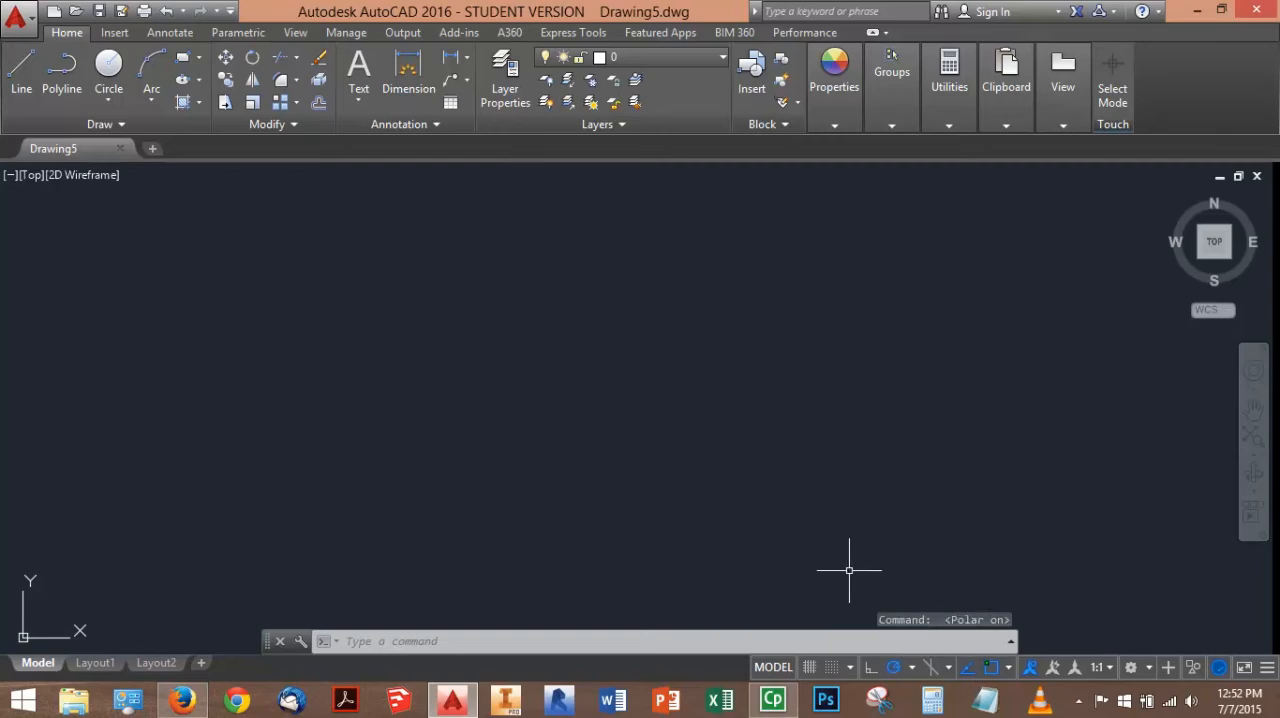
pyautogui.click(893, 667)
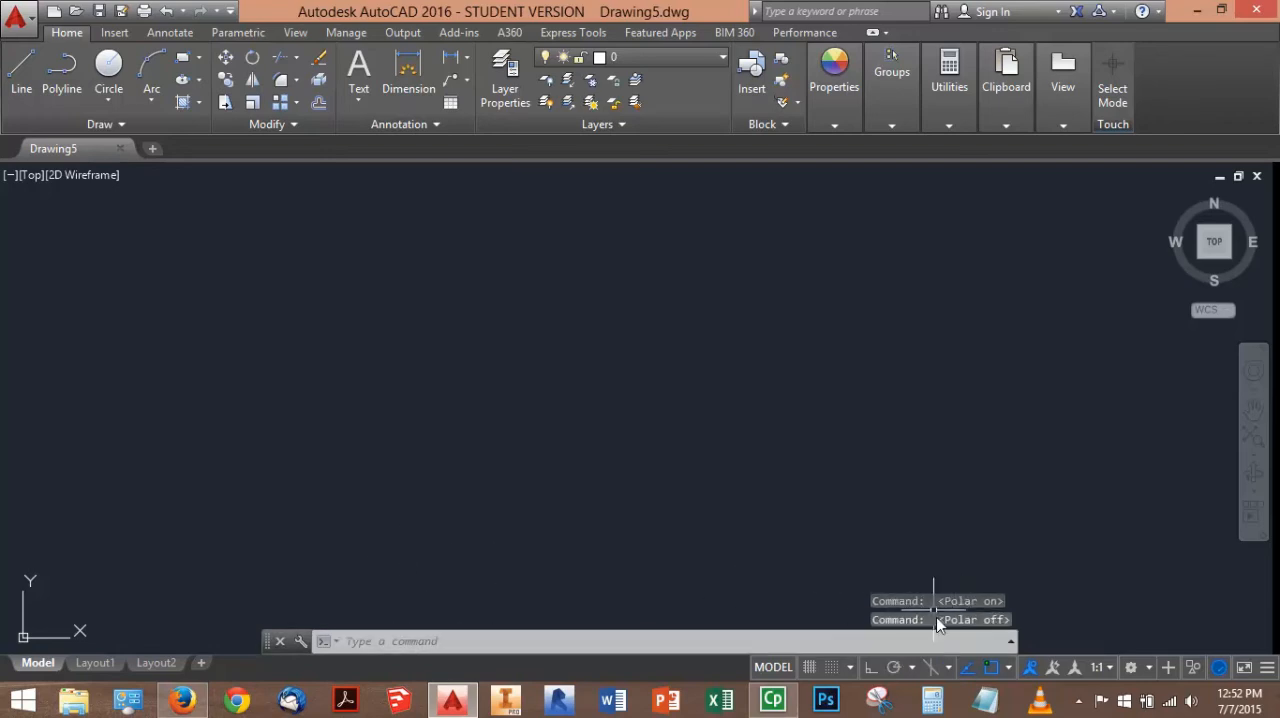
pyautogui.click(893, 667)
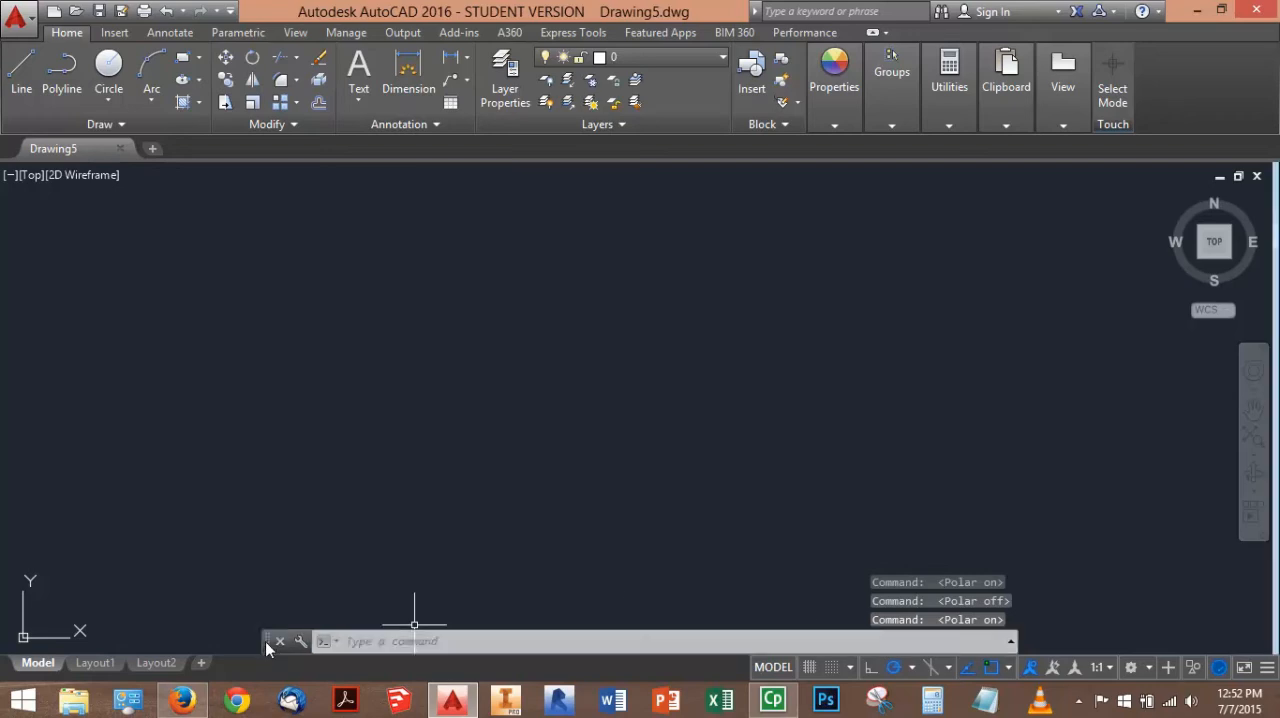
# Dock the floating command line beneath the drawing area
pyautogui.moveTo(266, 641)
pyautogui.mouseDown()
pyautogui.moveTo(276, 586)
pyautogui.moveTo(287, 646)
pyautogui.mouseUp()
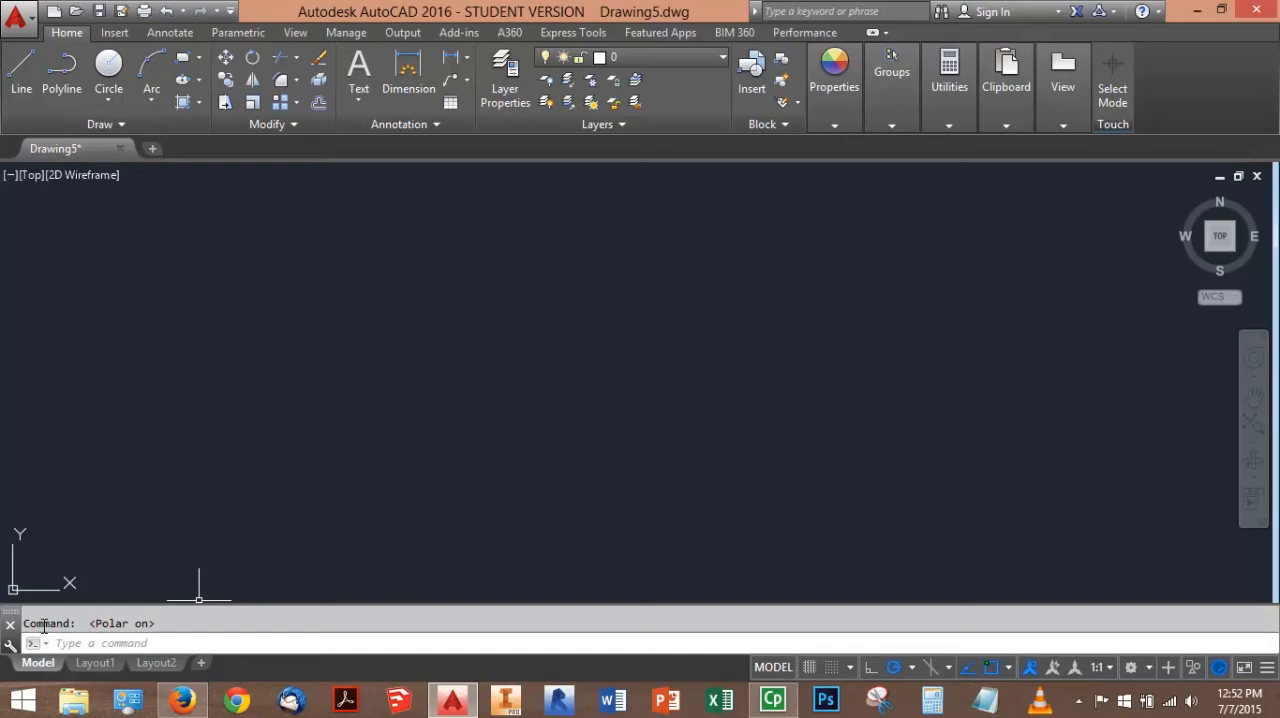
pyautogui.moveTo(12, 612); pyautogui.dragTo(126, 686)
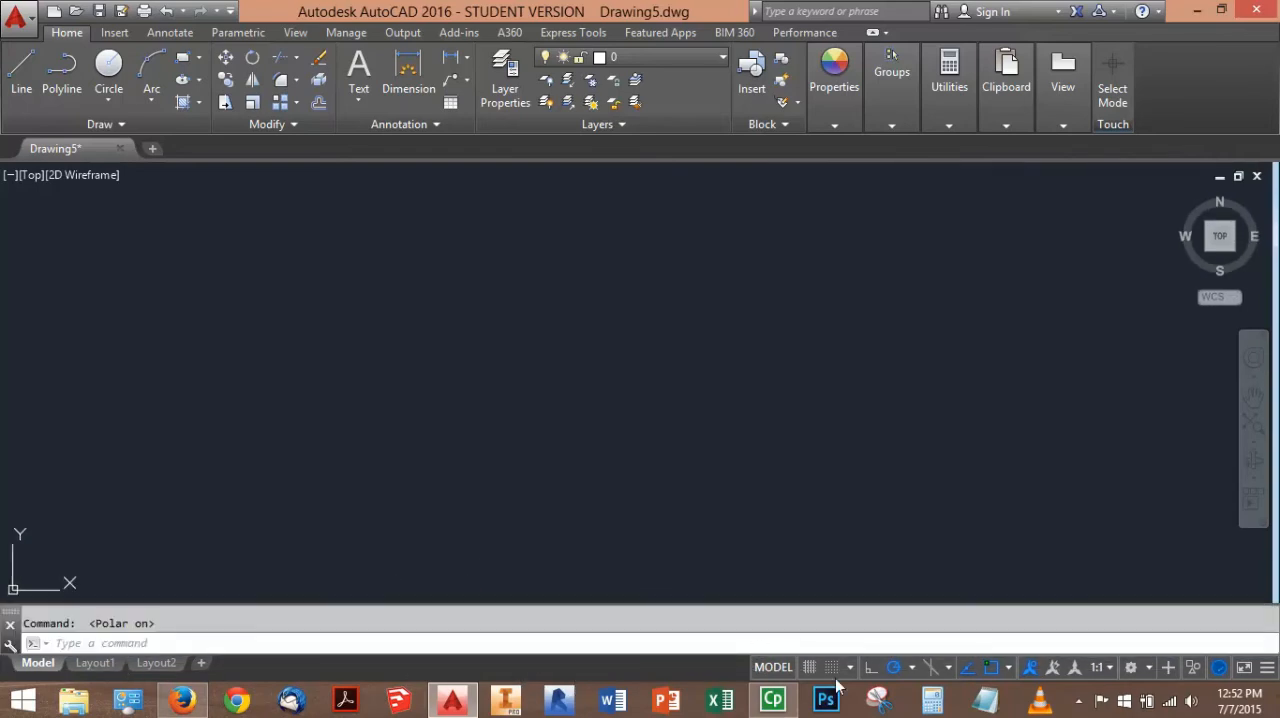
# Set the grid snap type to Isometric snap in the Drafting Settings, keeping object snap on
pyautogui.click(990, 668)
pyautogui.click(991, 669)
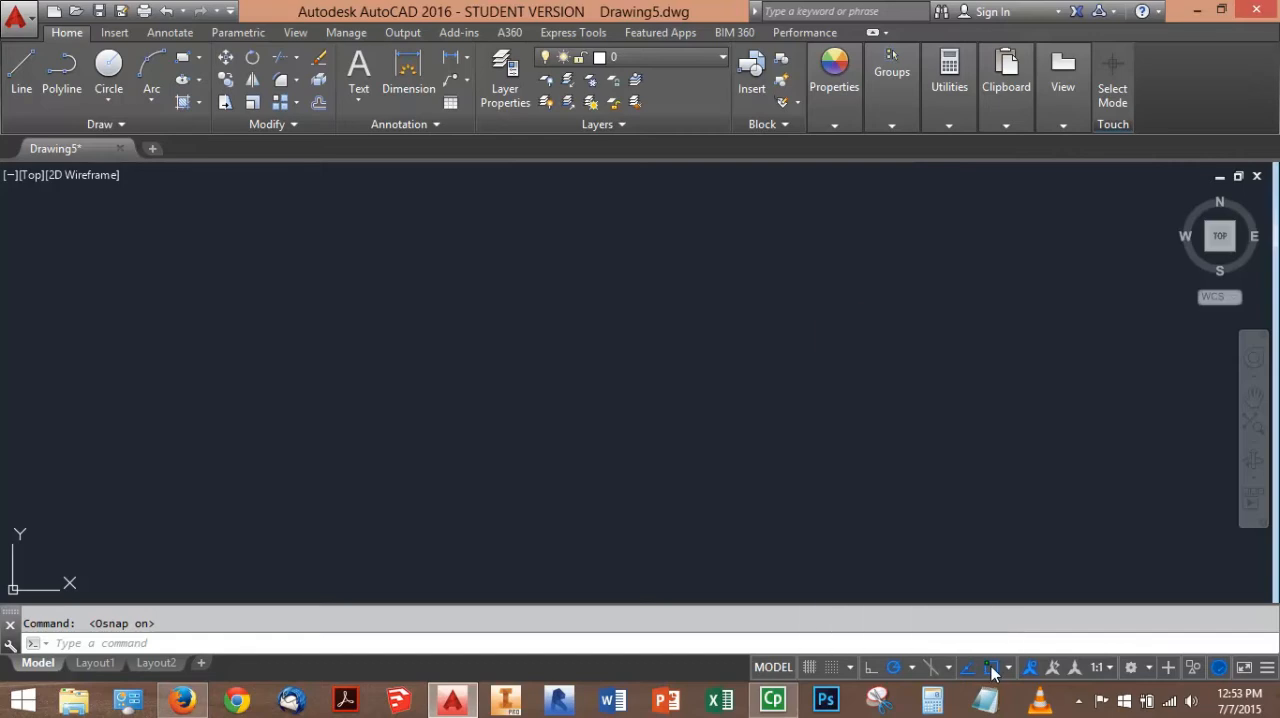
pyautogui.rightClick(993, 673)
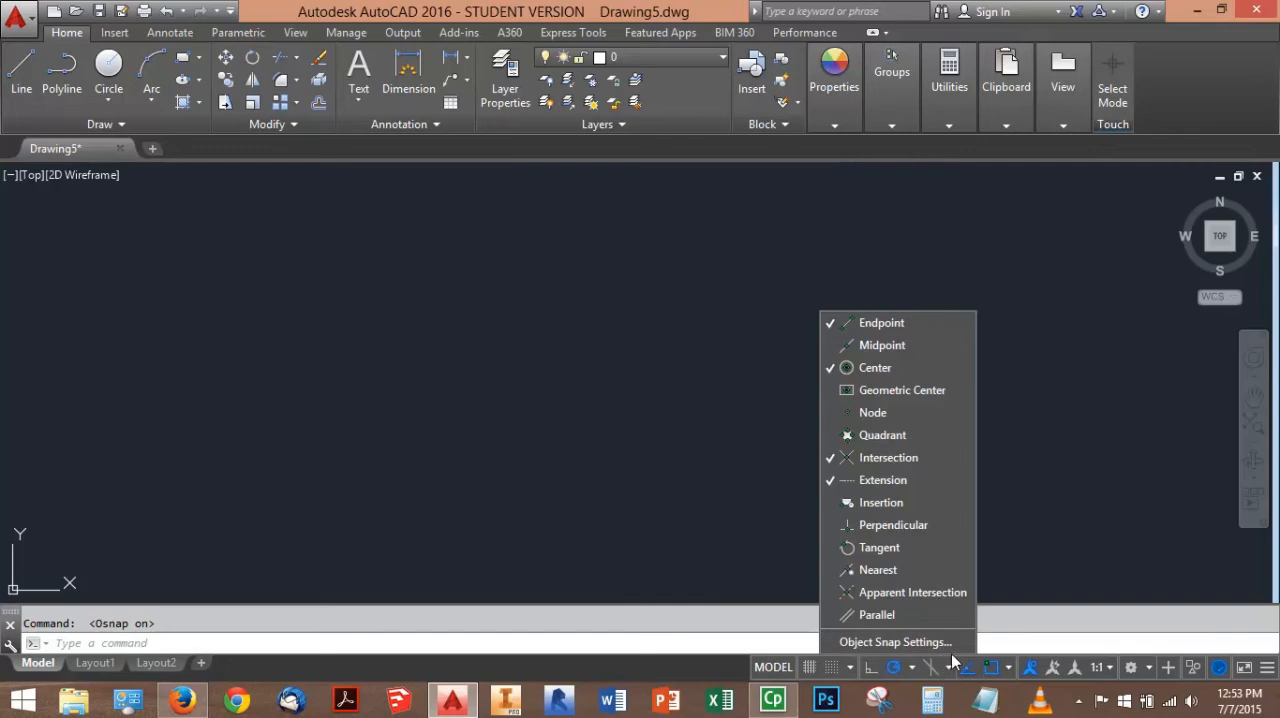
pyautogui.click(945, 641)
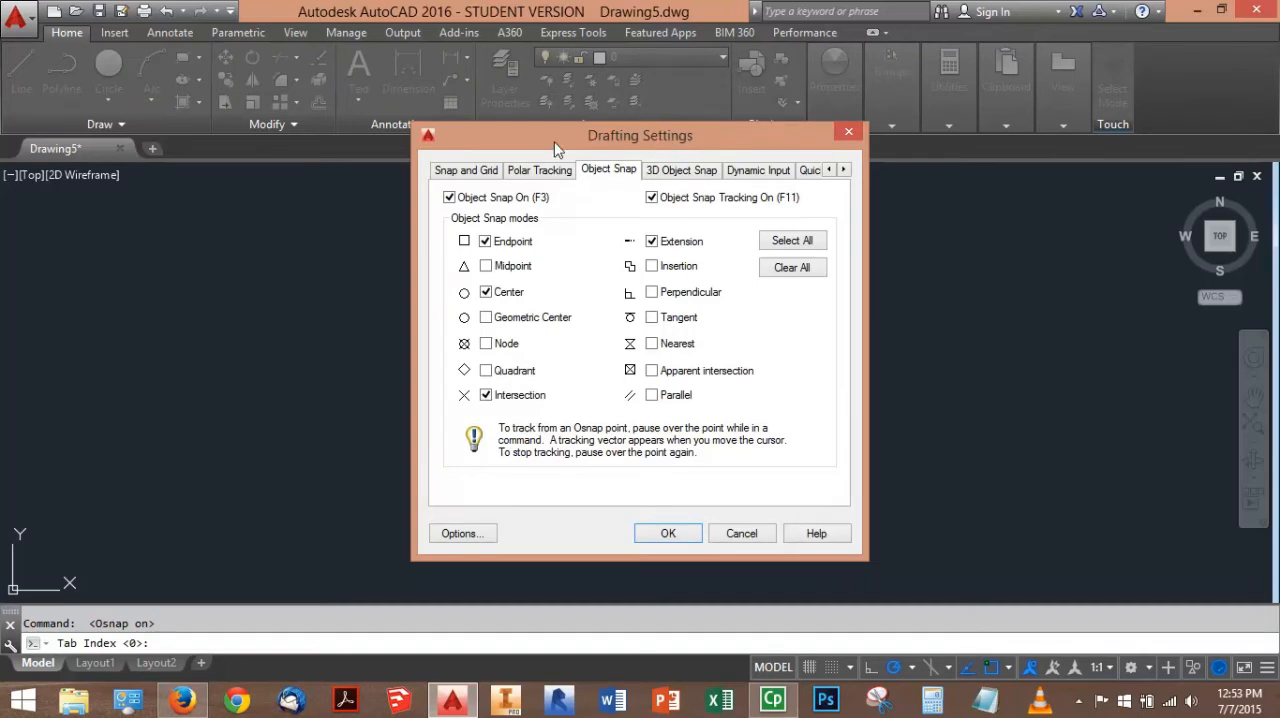
pyautogui.click(474, 171)
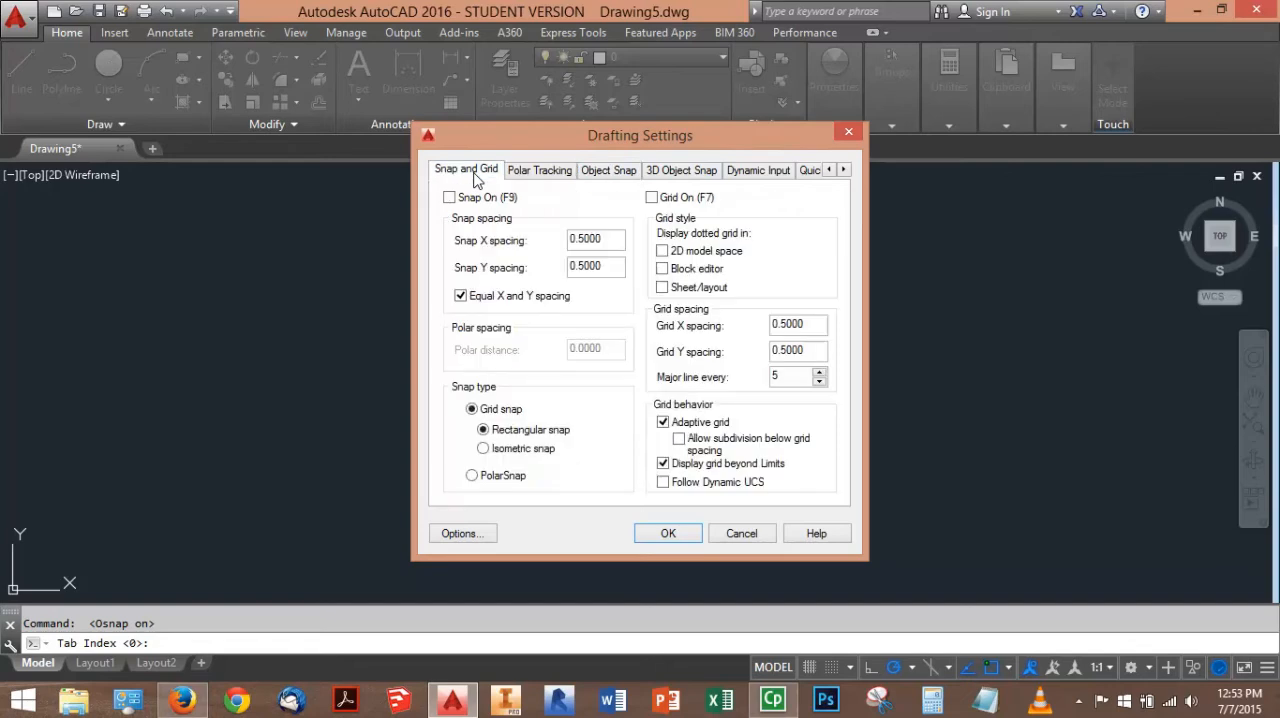
pyautogui.click(519, 450)
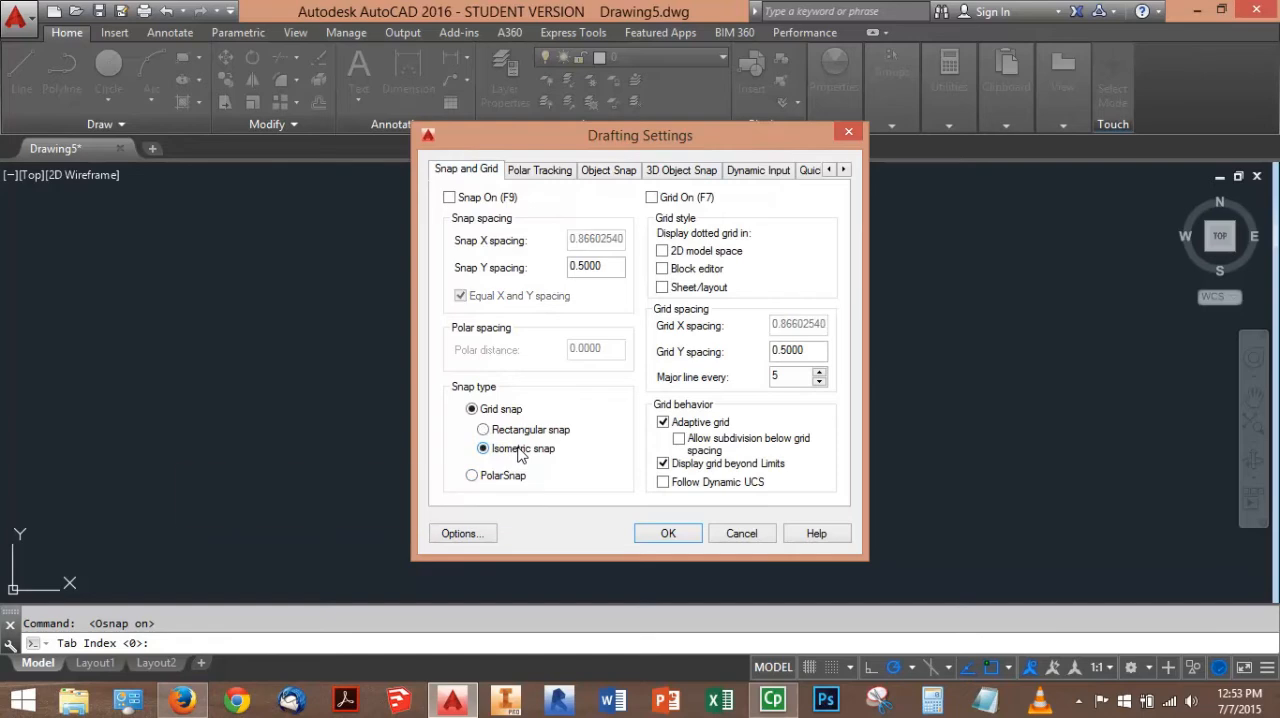
pyautogui.click(668, 534)
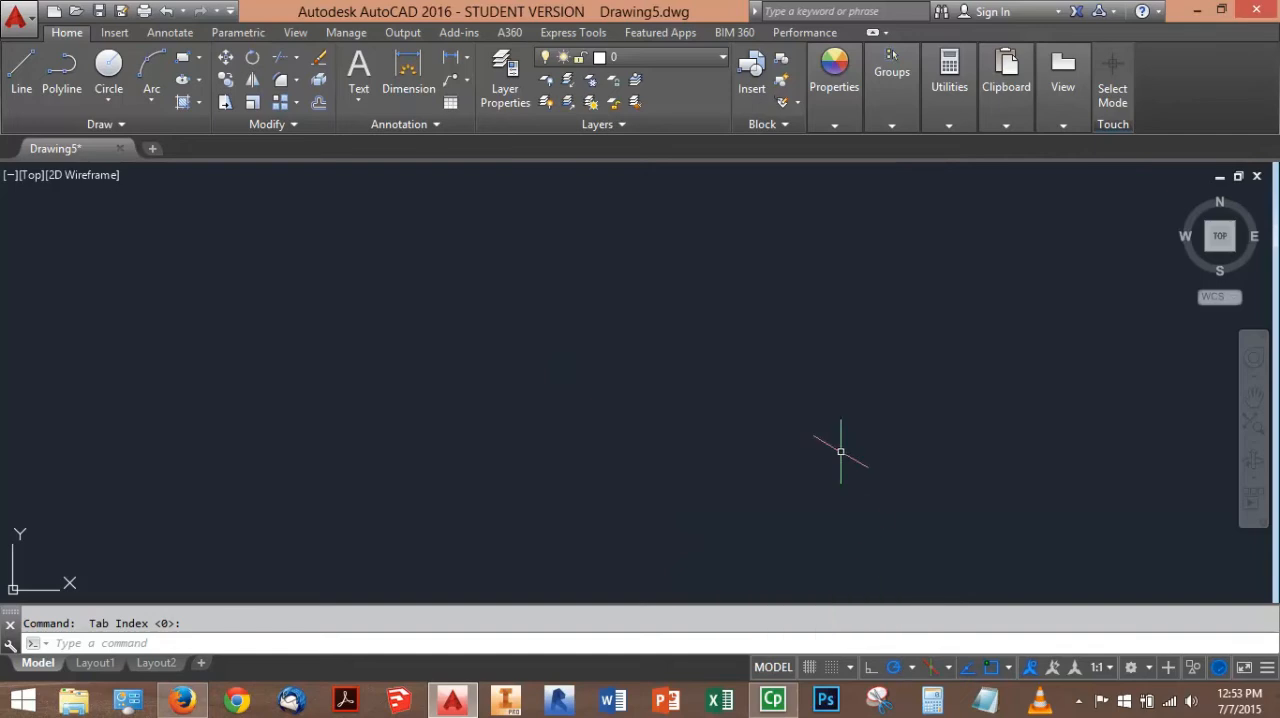
pyautogui.click(21, 68)
pyautogui.click(471, 403)
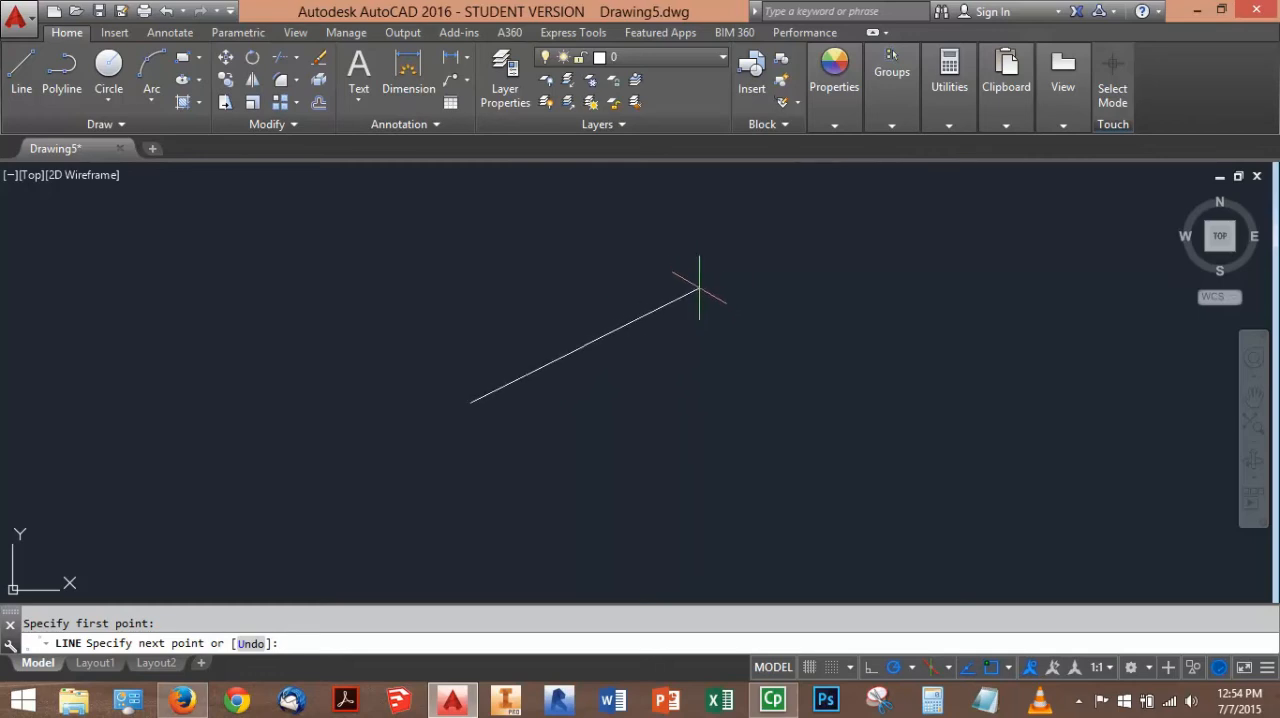
pyautogui.press('Escape')
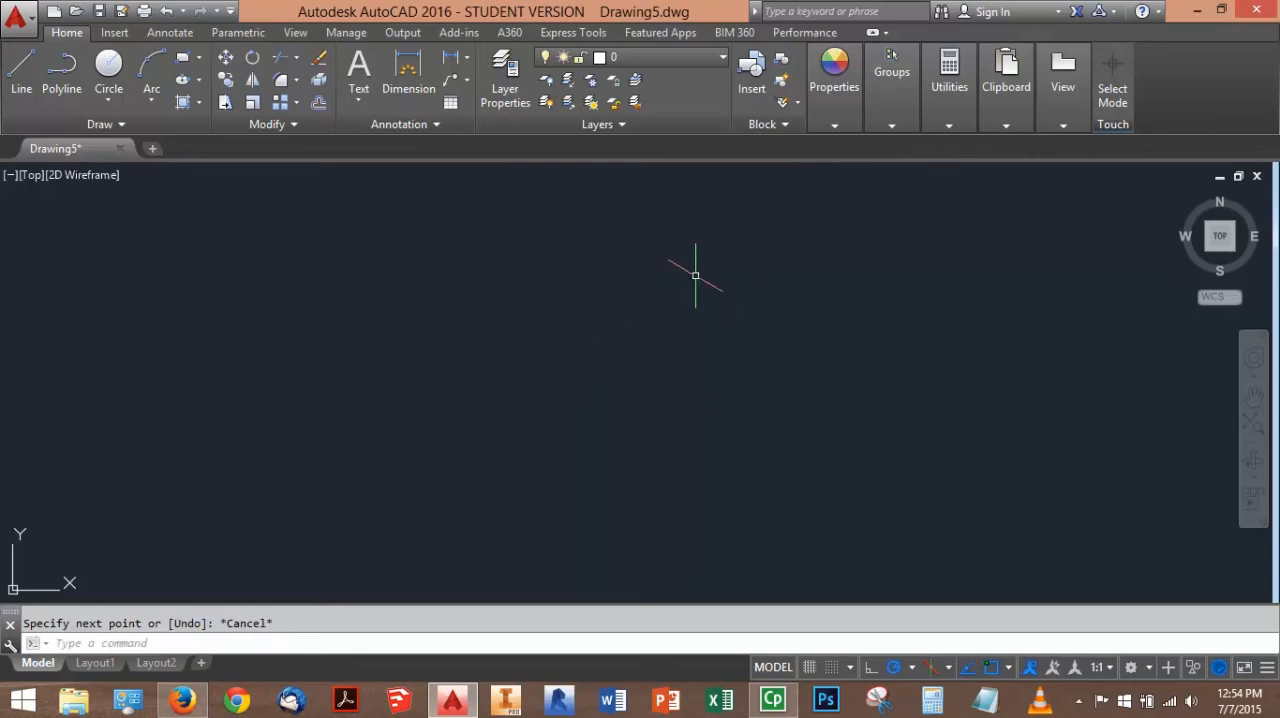
# Set the polar tracking angles to 30, 60, 90, 120 degrees and set isometric drafting to the top isoplane
pyautogui.rightClick(894, 670)
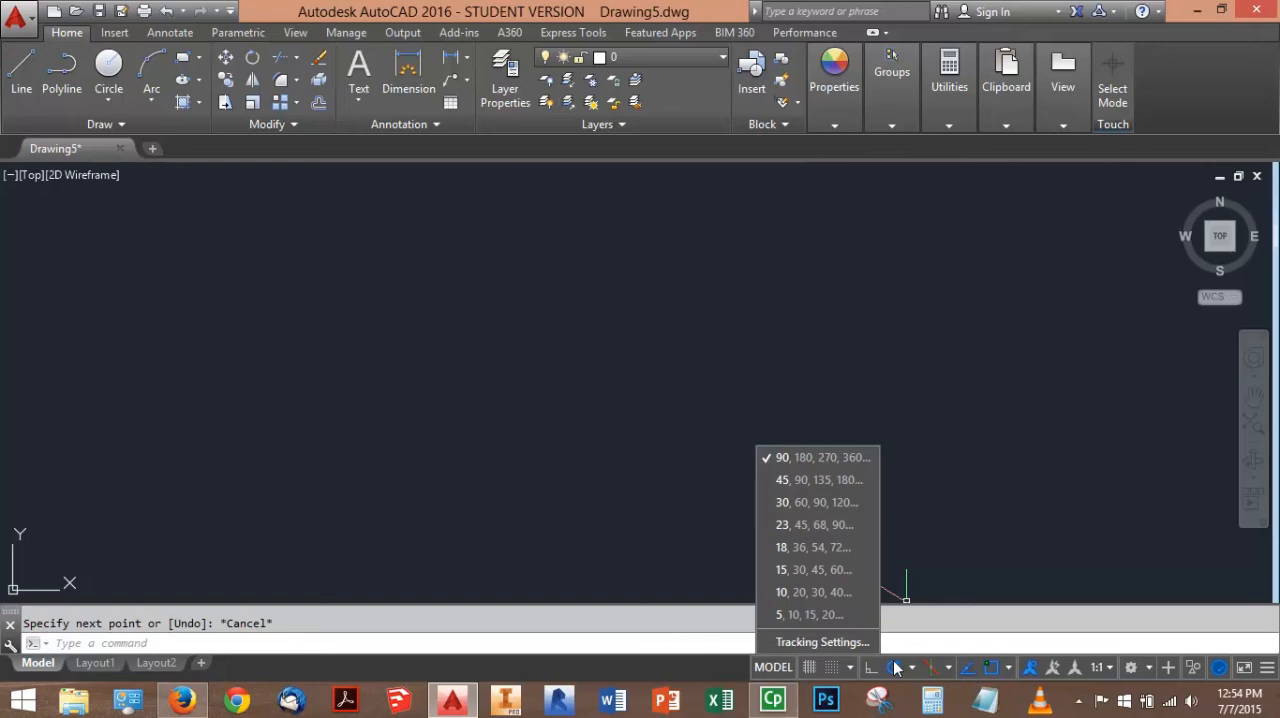
pyautogui.click(822, 503)
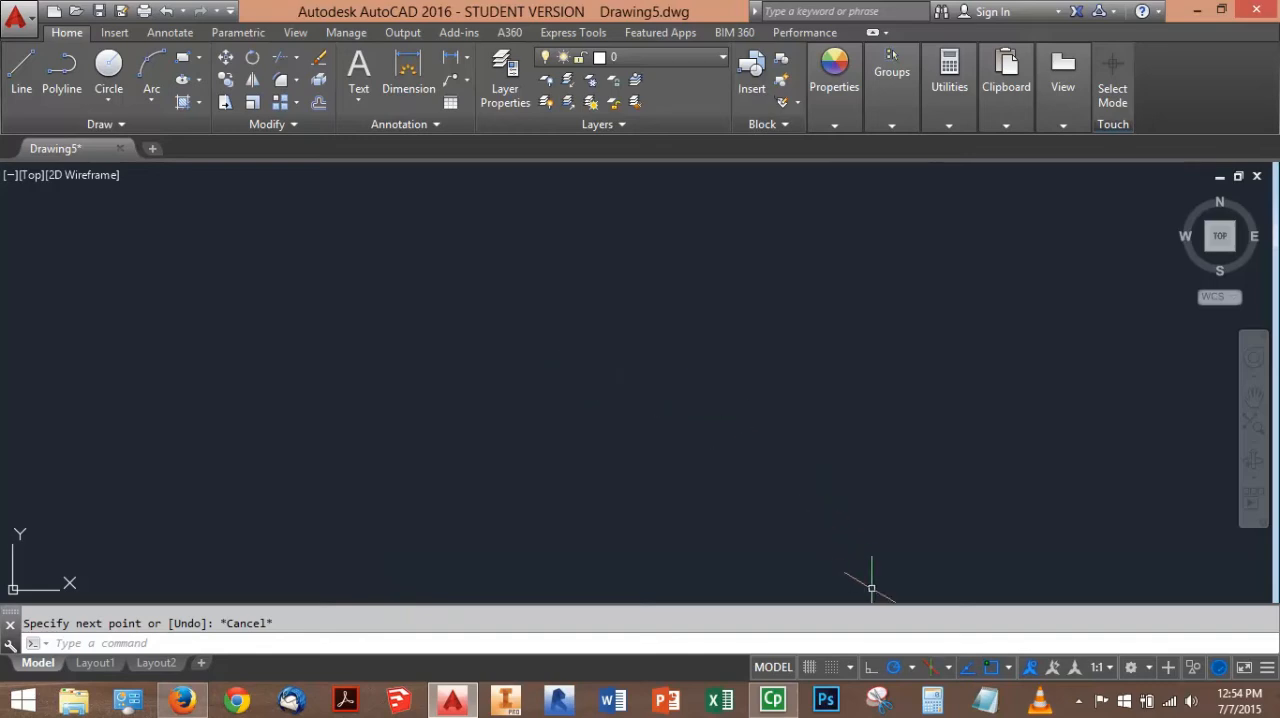
pyautogui.click(948, 668)
pyautogui.click(887, 608)
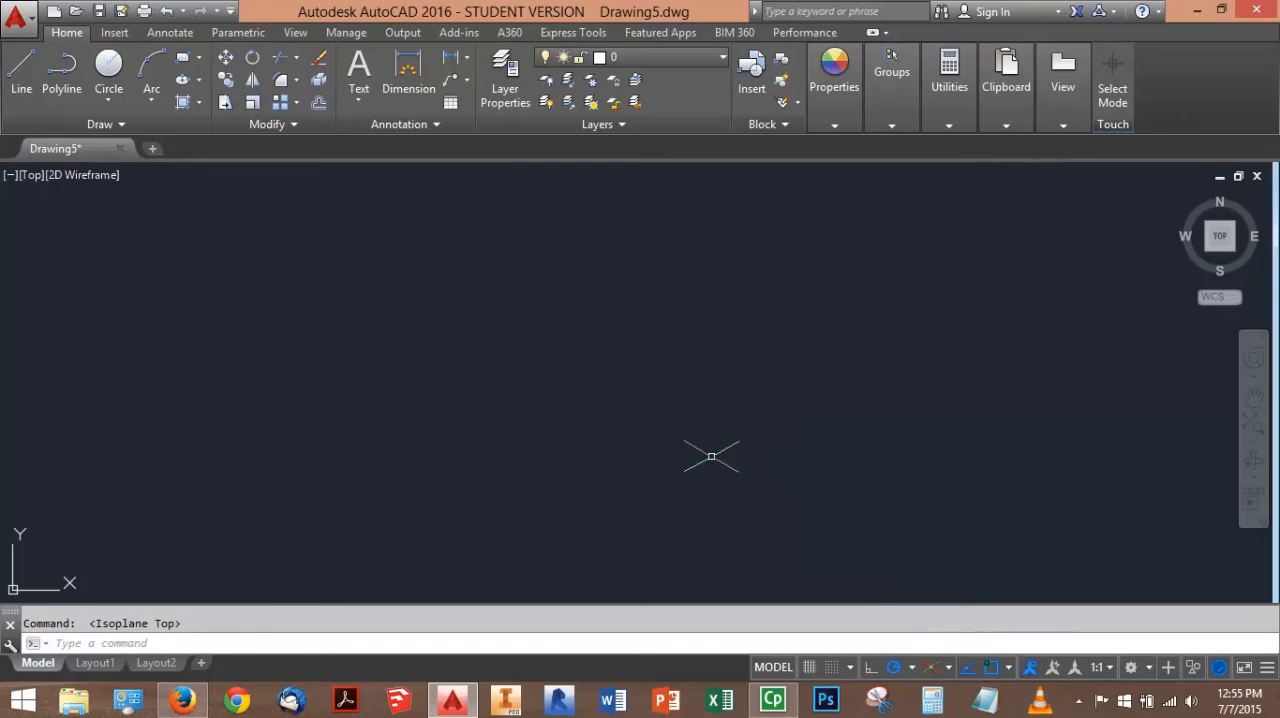
pyautogui.click(930, 668)
pyautogui.click(929, 669)
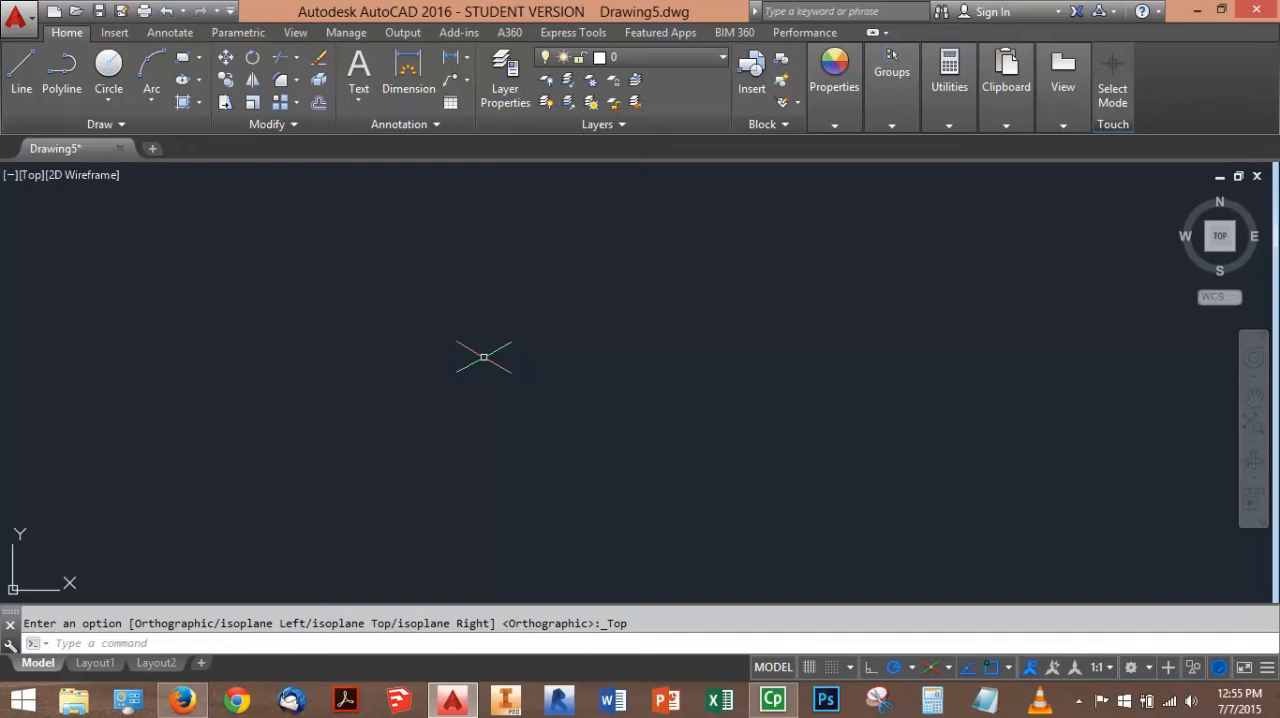
# Cycle the isometric drafting plane through its top, right and left orientations, ending on Isoplane Right
pyautogui.press('F5')
pyautogui.press('F5')
pyautogui.press('F5')
pyautogui.press('F5')
pyautogui.press('F5')
pyautogui.press('F5')
pyautogui.press('F5')
pyautogui.press('F5')
pyautogui.press('F5')
pyautogui.press('F5')
pyautogui.press('F5')
pyautogui.press('F5')
pyautogui.press('F5')
pyautogui.press('F5')
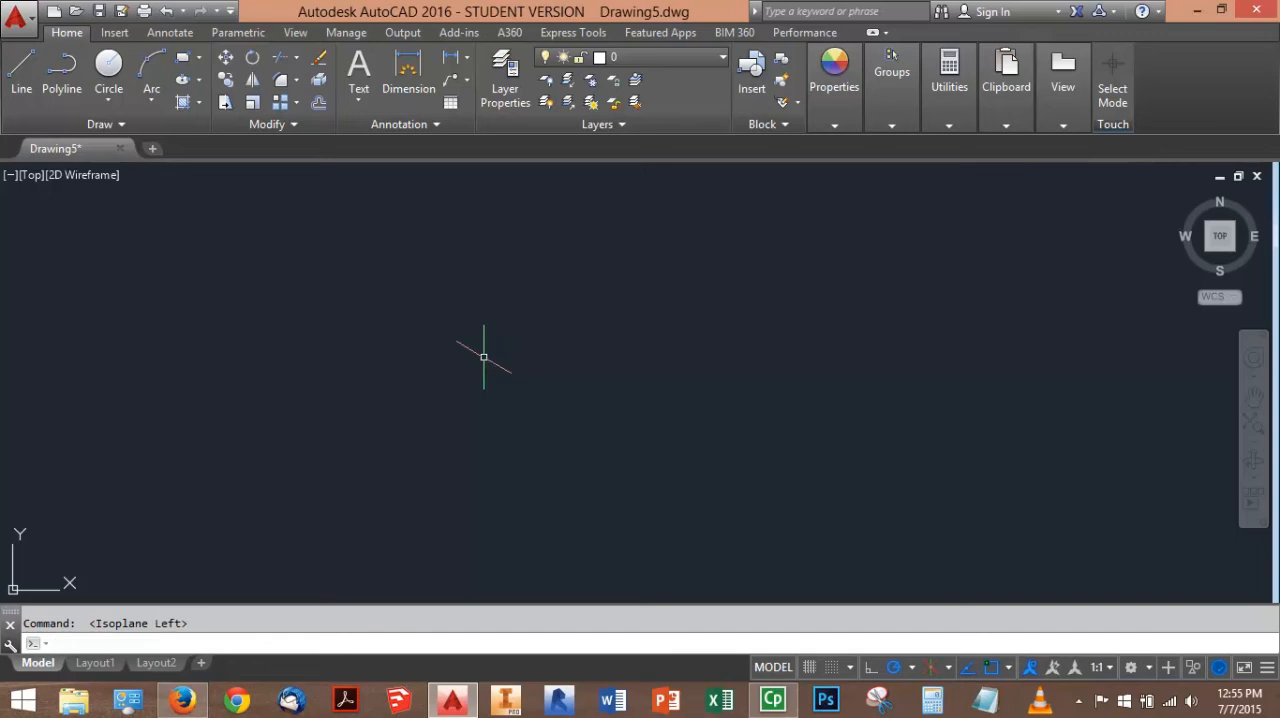
pyautogui.press('F5')
pyautogui.press('F5')
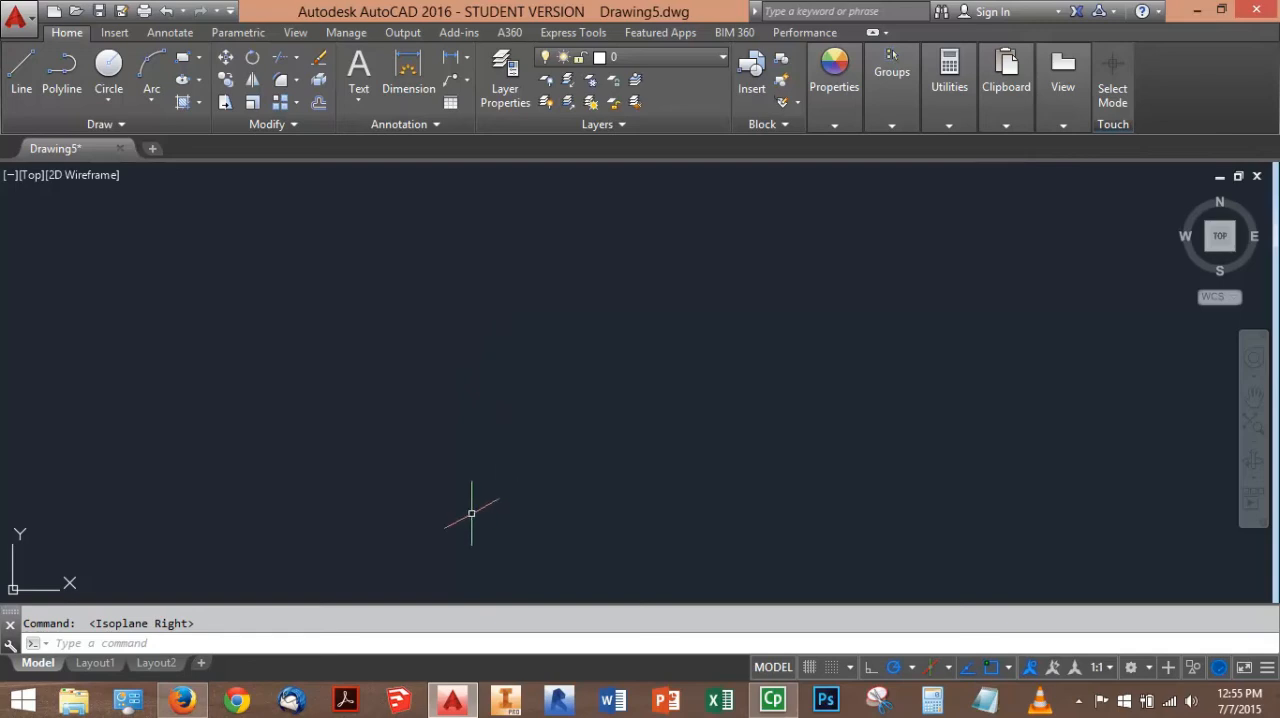
# Switch to the browser and examine the Week 5 practice and homework attachments and the isometric drawing PDF
pyautogui.click(190, 703)
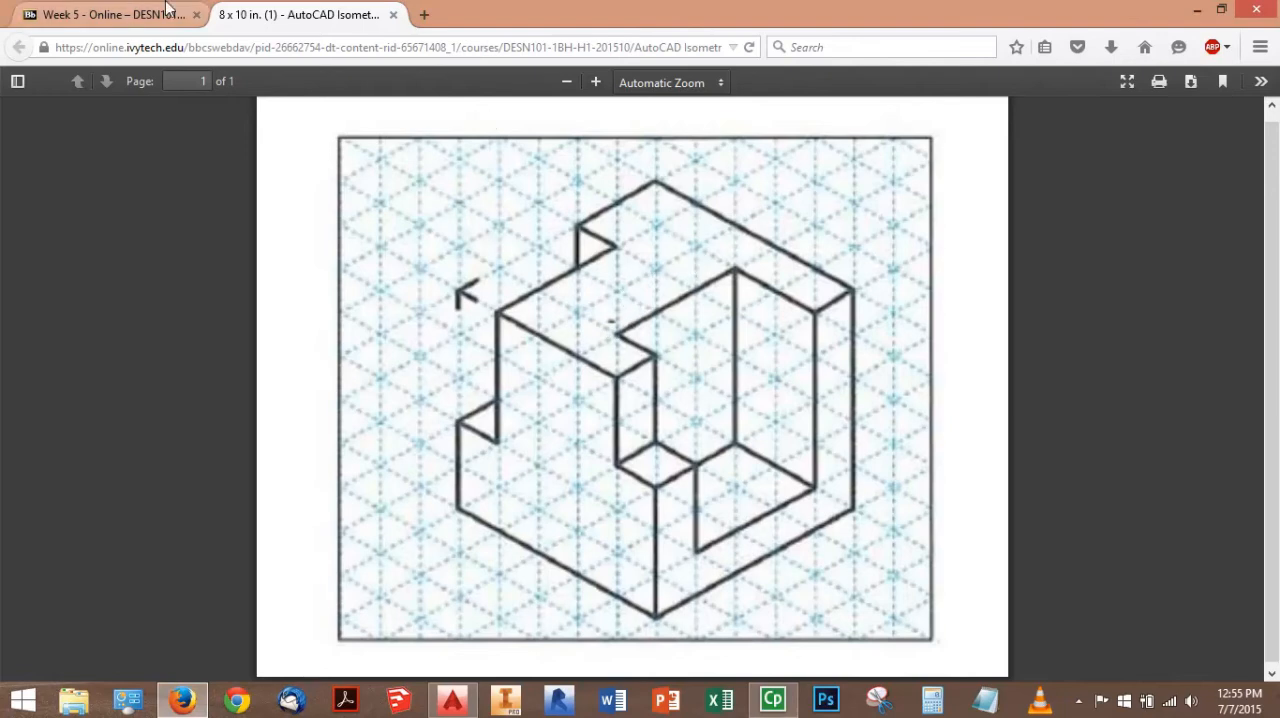
pyautogui.click(133, 13)
pyautogui.scroll(-2, 614, 450)
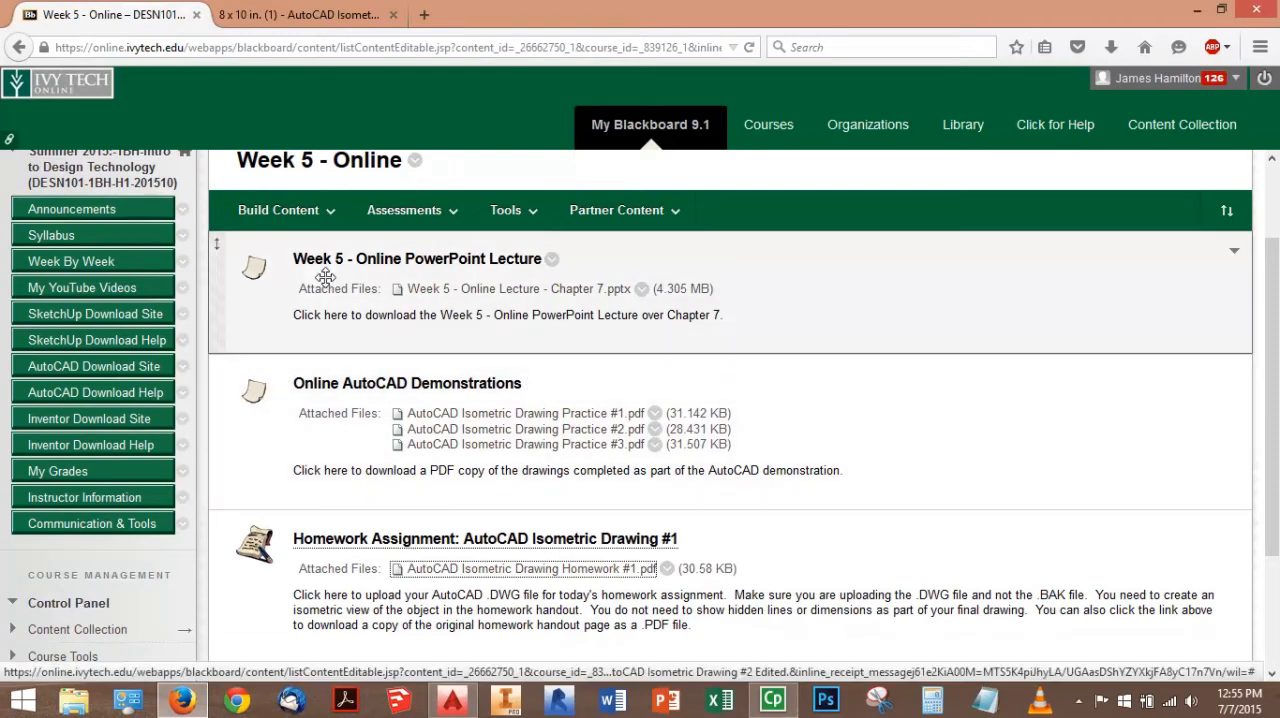
pyautogui.click(404, 210)
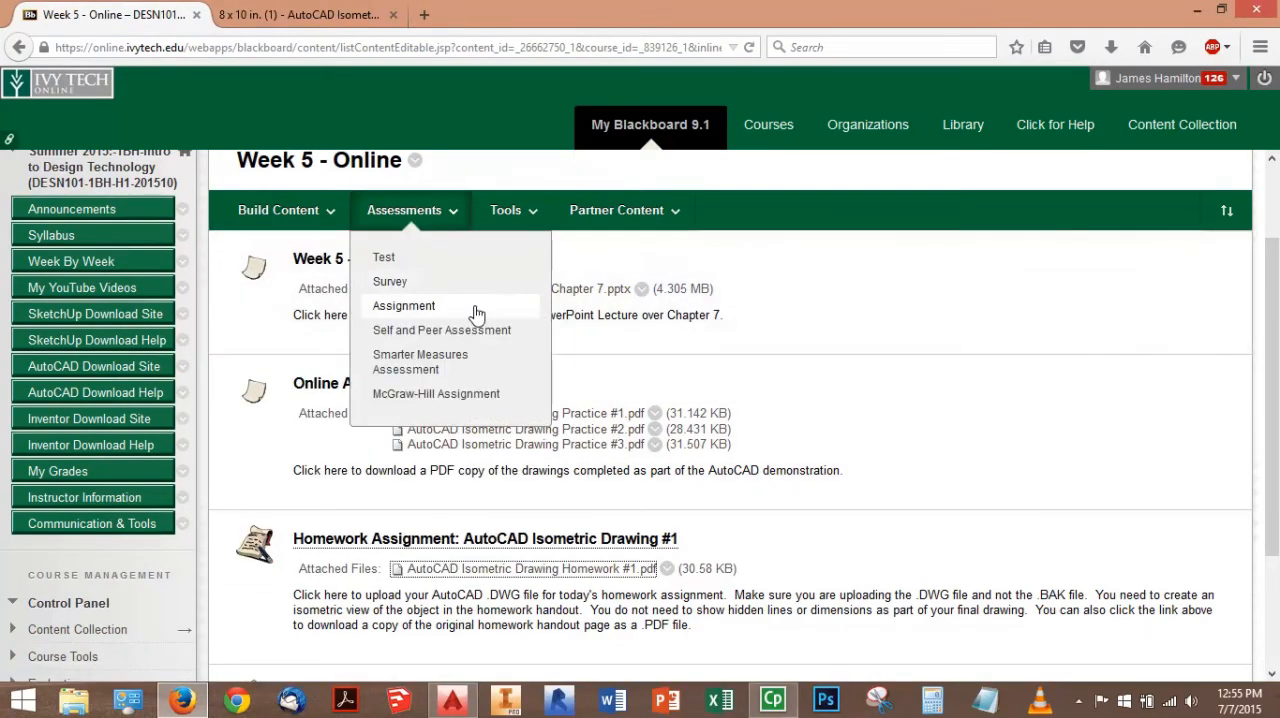
pyautogui.scroll(-1, 470, 335)
pyautogui.scroll(-2, 520, 420)
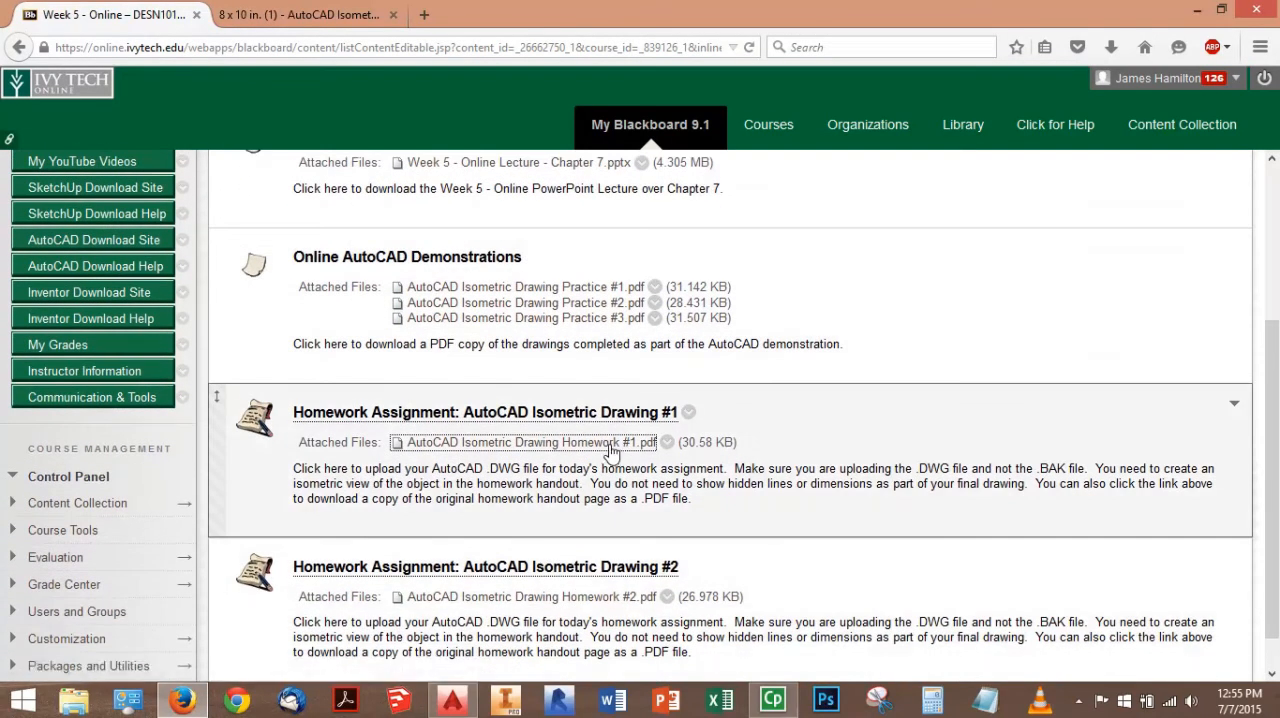
pyautogui.click(337, 17)
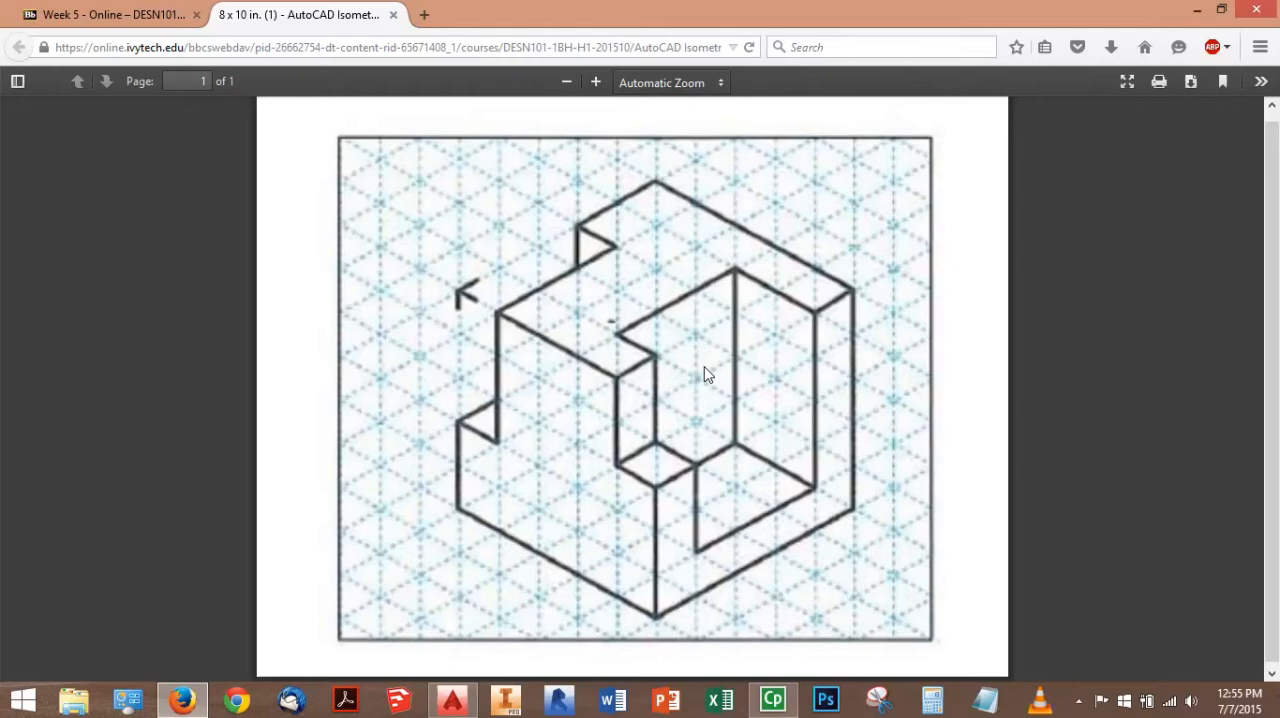
pyautogui.click(108, 16)
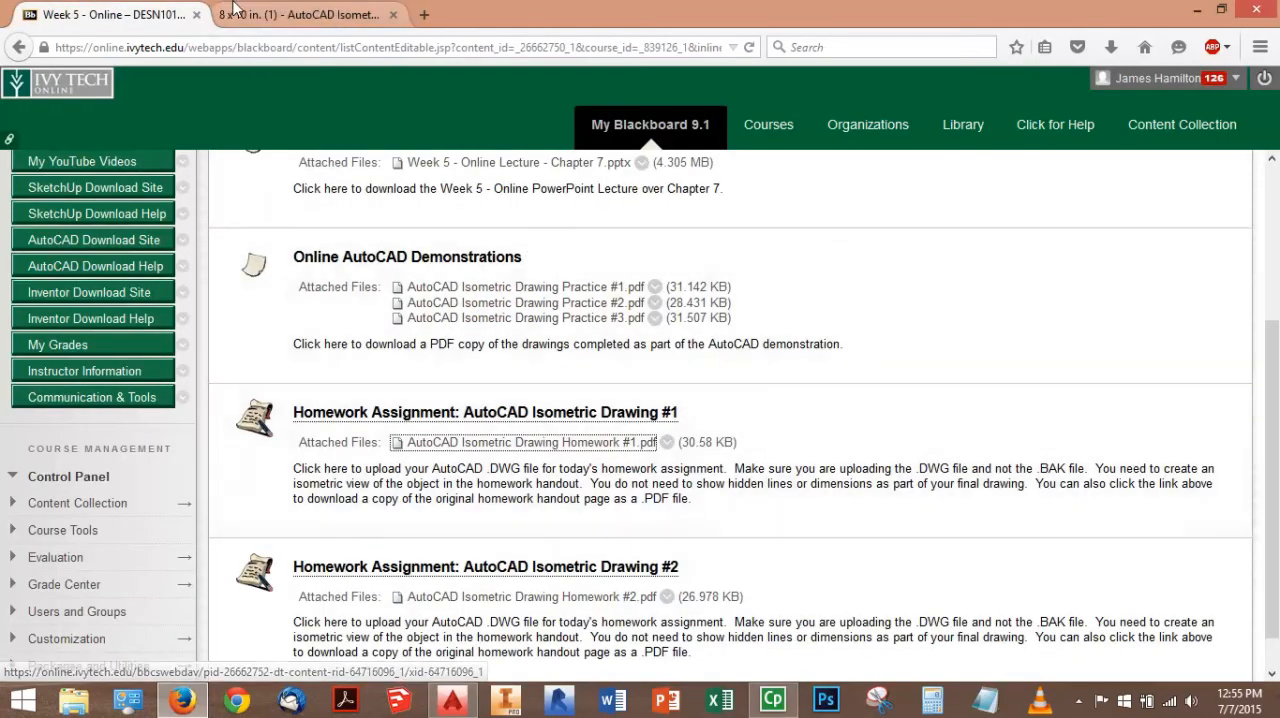
pyautogui.click(280, 14)
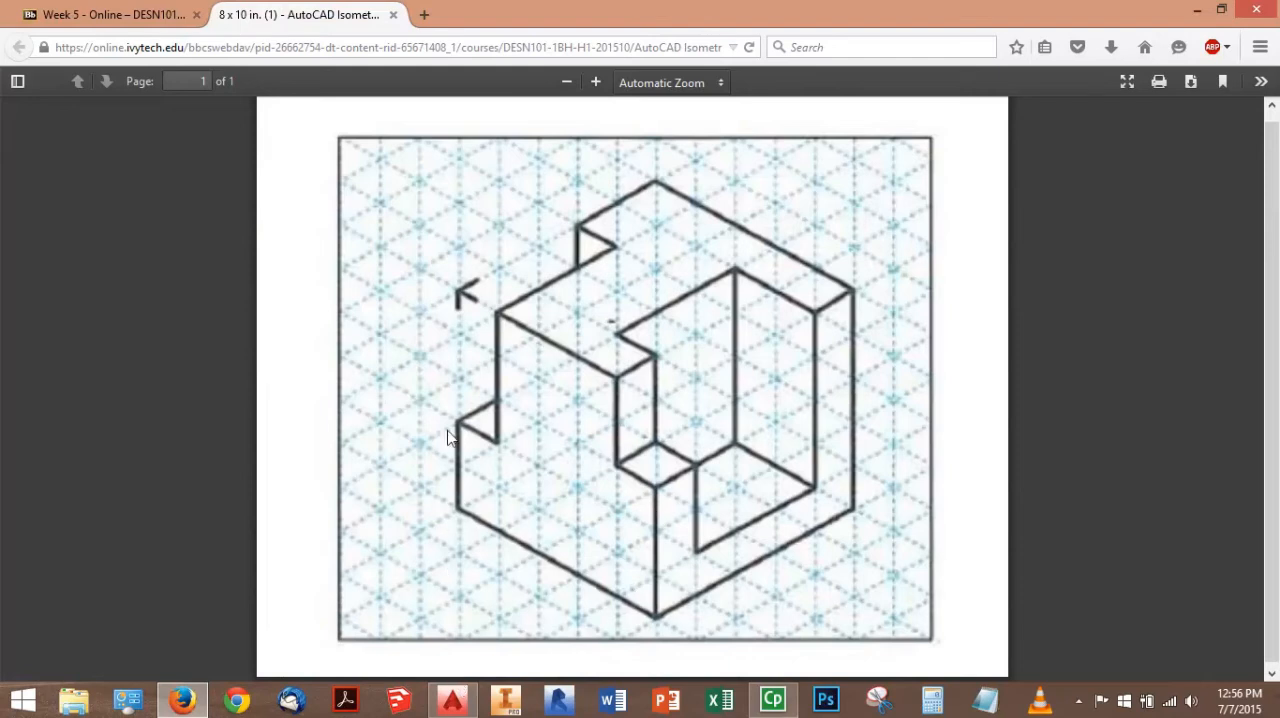
# Switch to AutoCAD, set the isoplane to left, and draw the left face's bottom edge as a 5-unit line at 330°
pyautogui.click(447, 704)
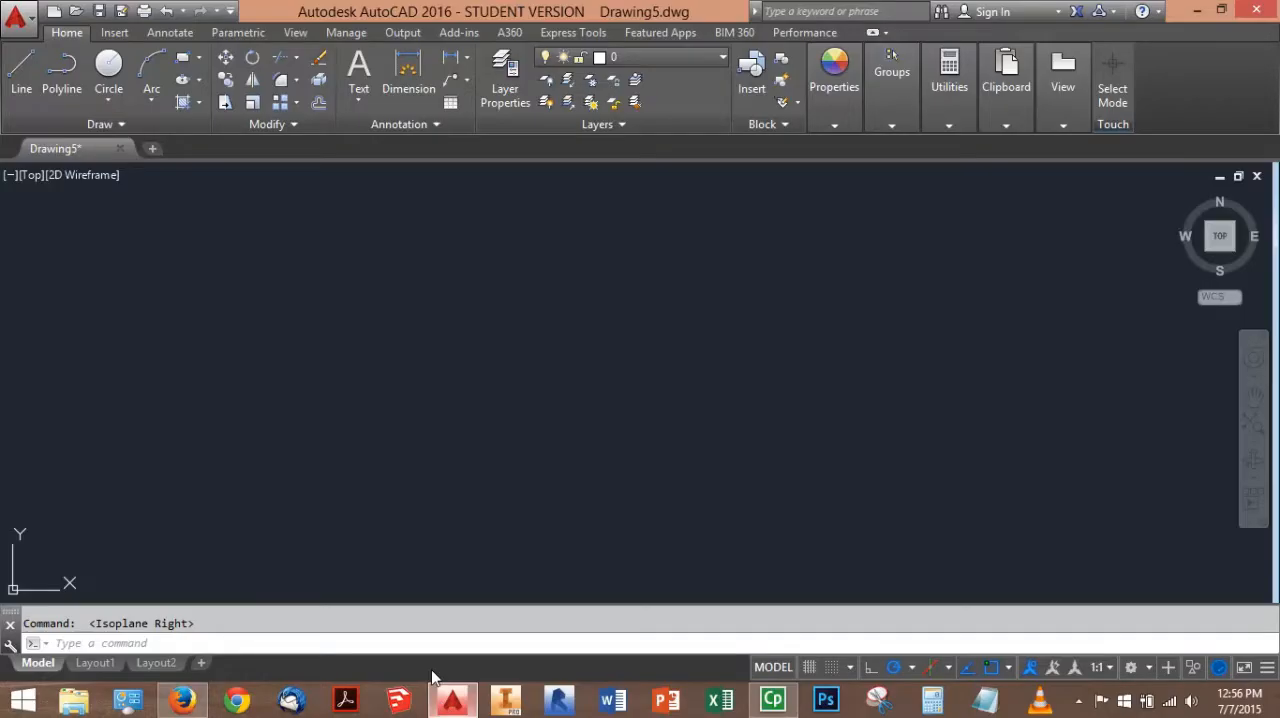
pyautogui.click(30, 80)
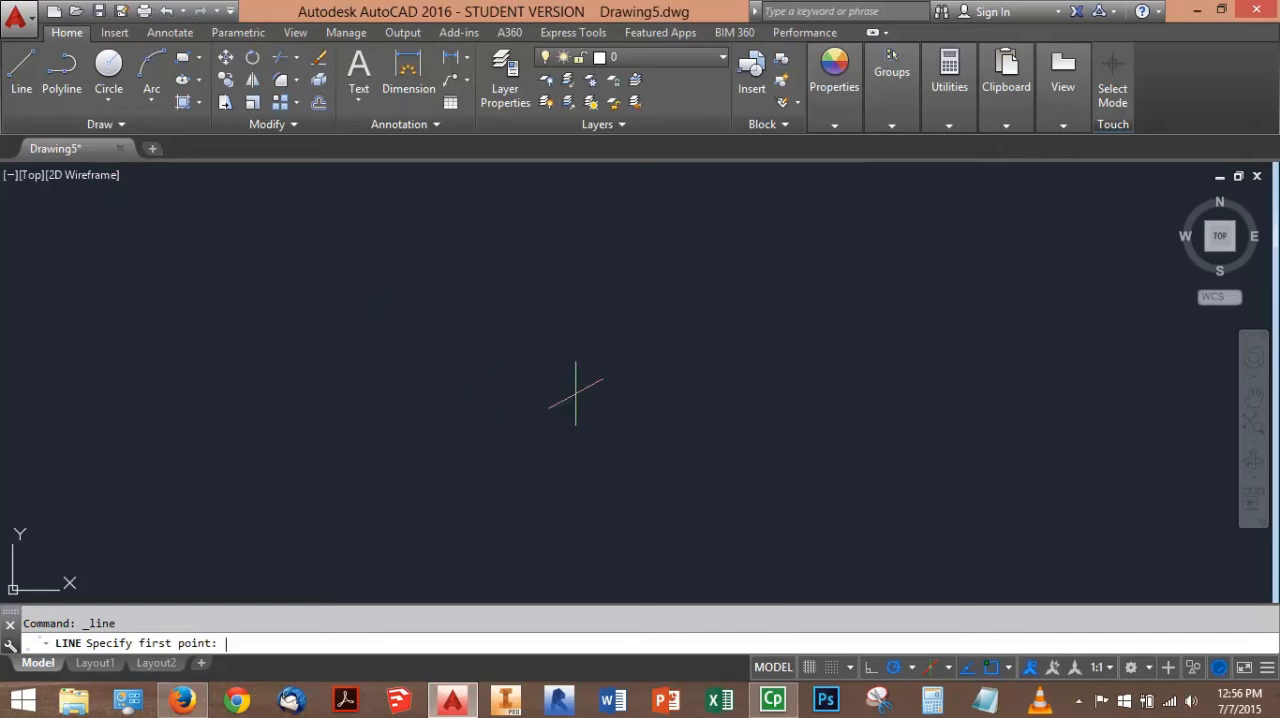
pyautogui.press('F5')
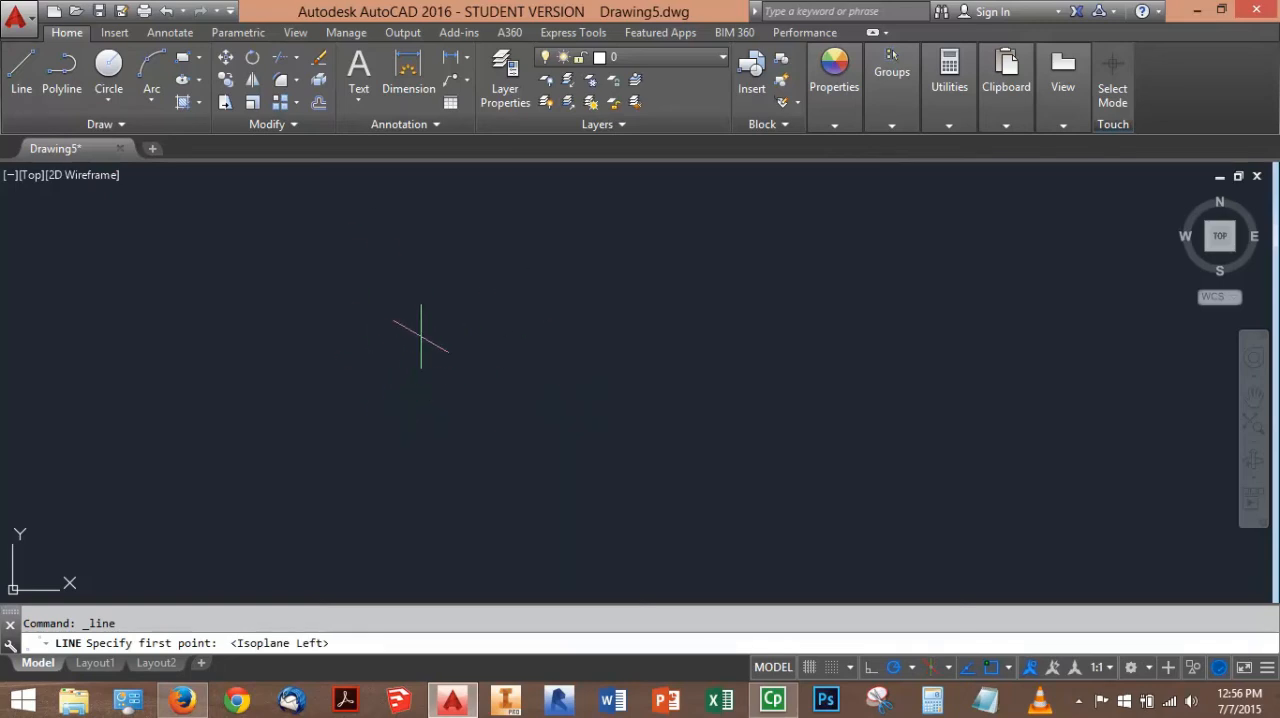
pyautogui.click(421, 336)
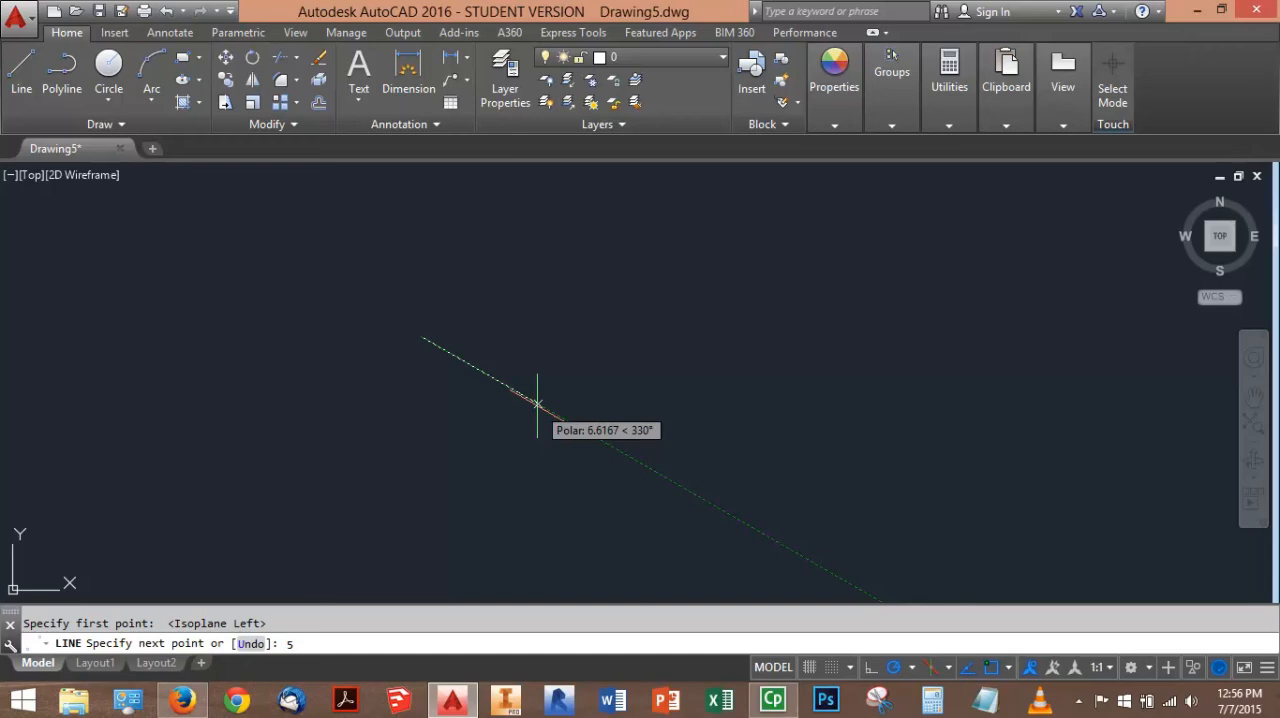
pyautogui.press('Return')
pyautogui.scroll(3, 446, 314)
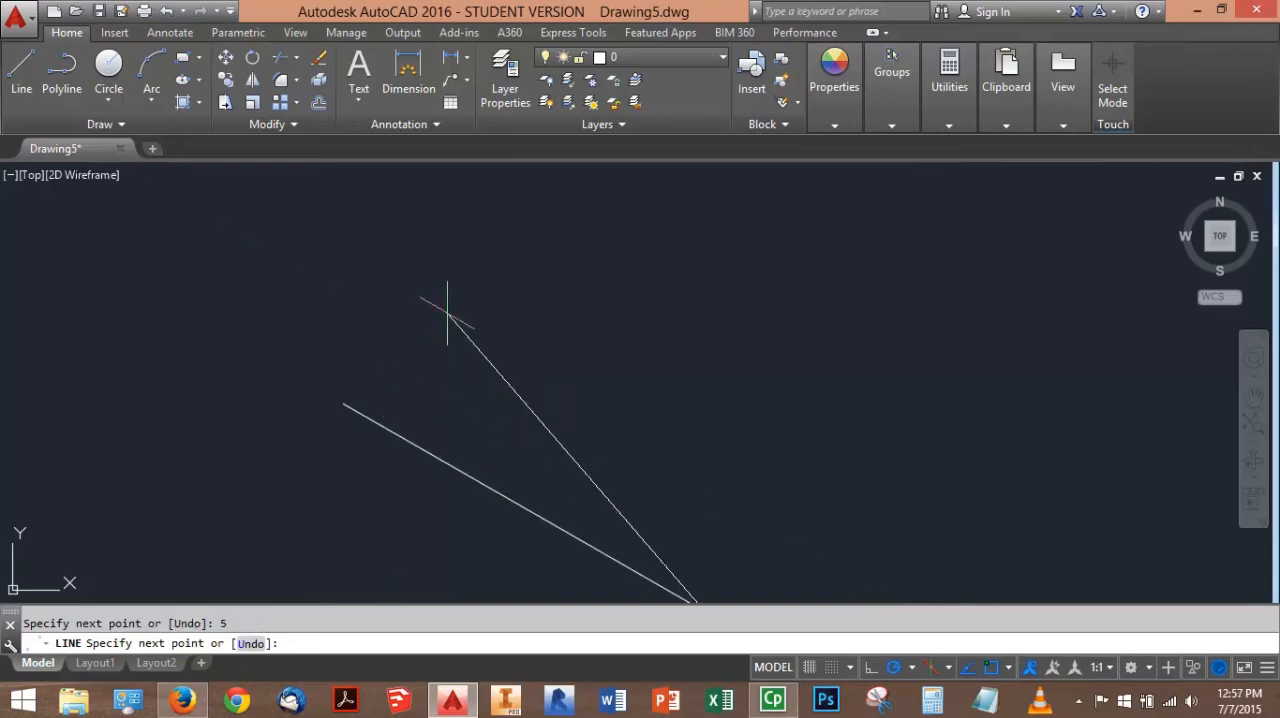
pyautogui.scroll(-1, 640, 318)
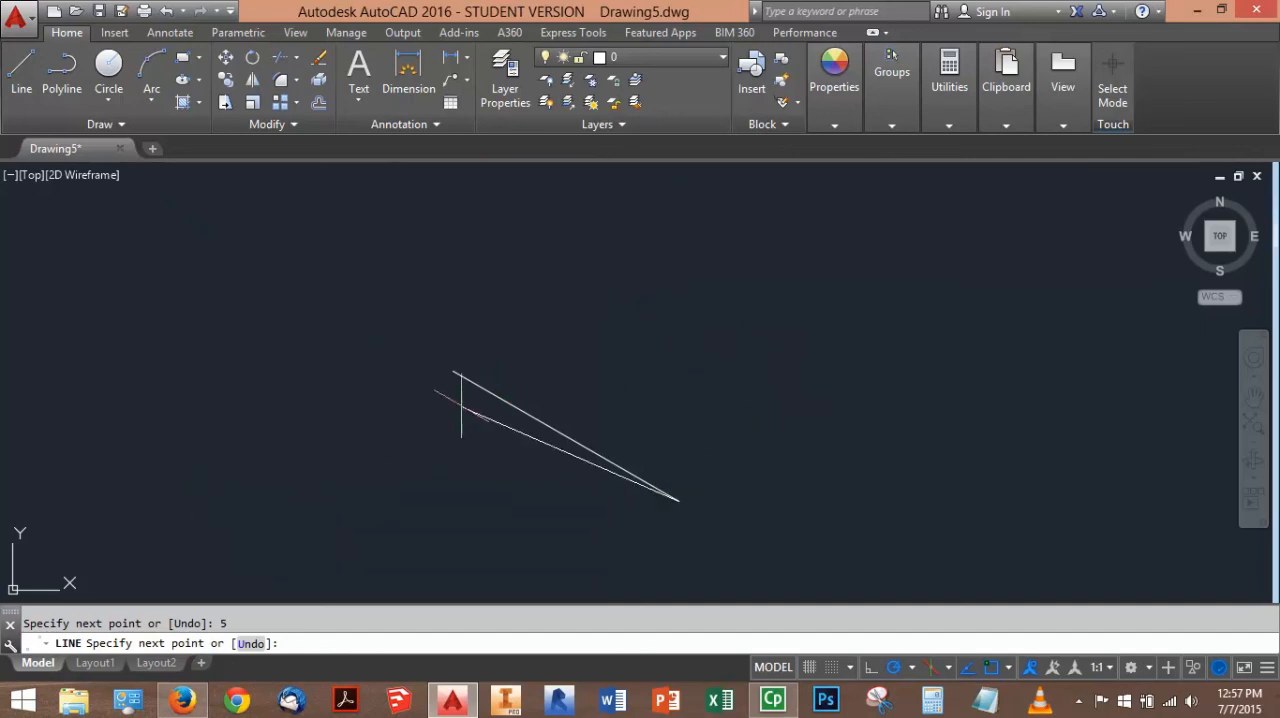
# Following the PDF in the browser, continue the left face outline 3 units up, 1 unit at 150° and 2 units up
pyautogui.click(183, 700)
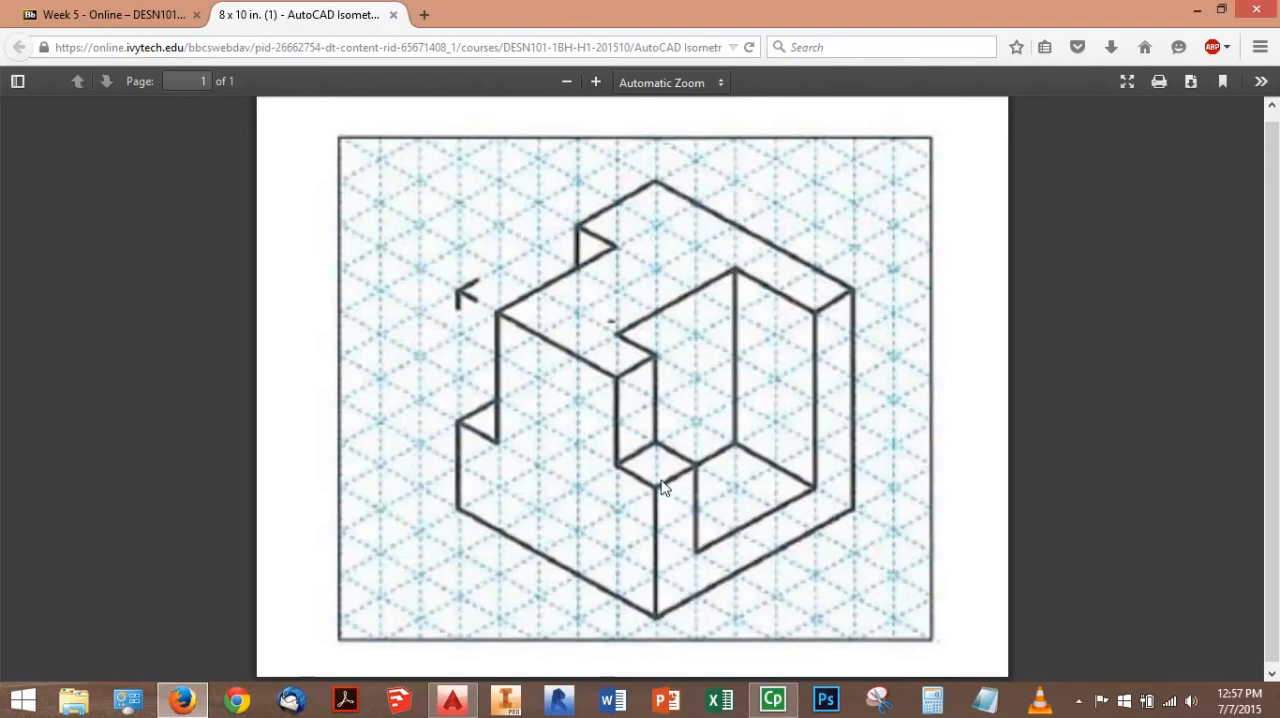
pyautogui.click(452, 700)
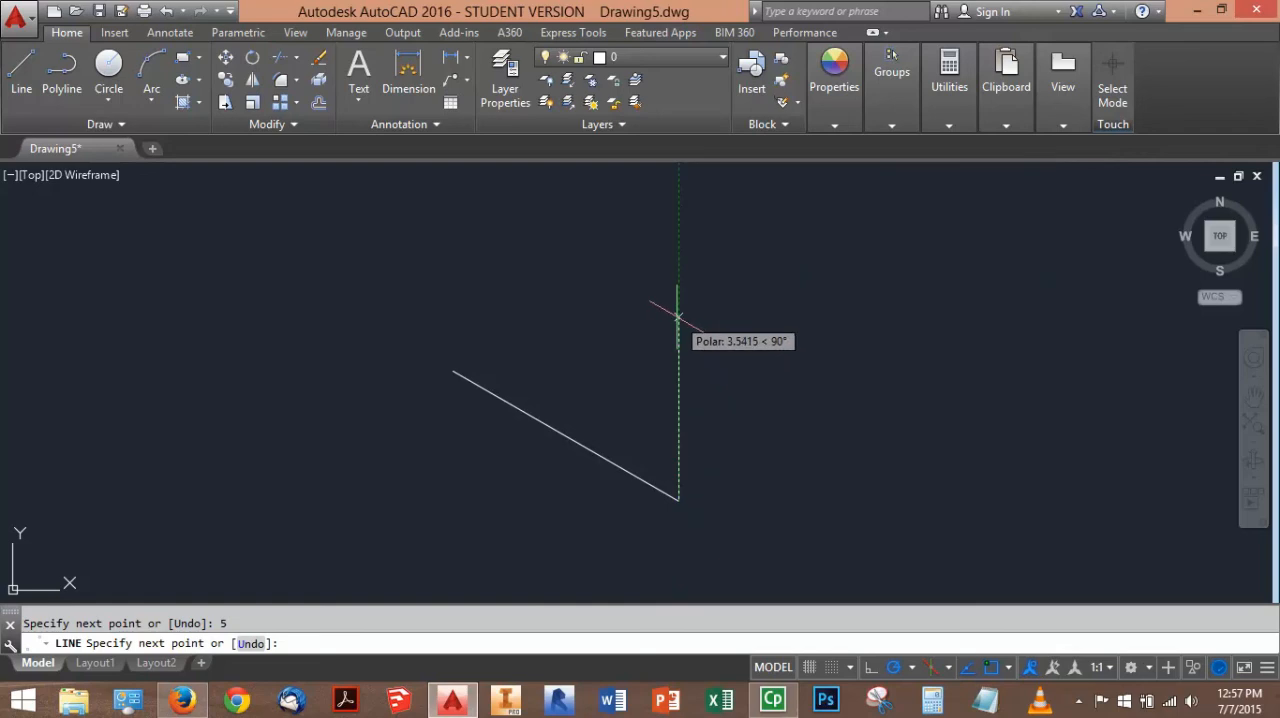
pyautogui.press('Return')
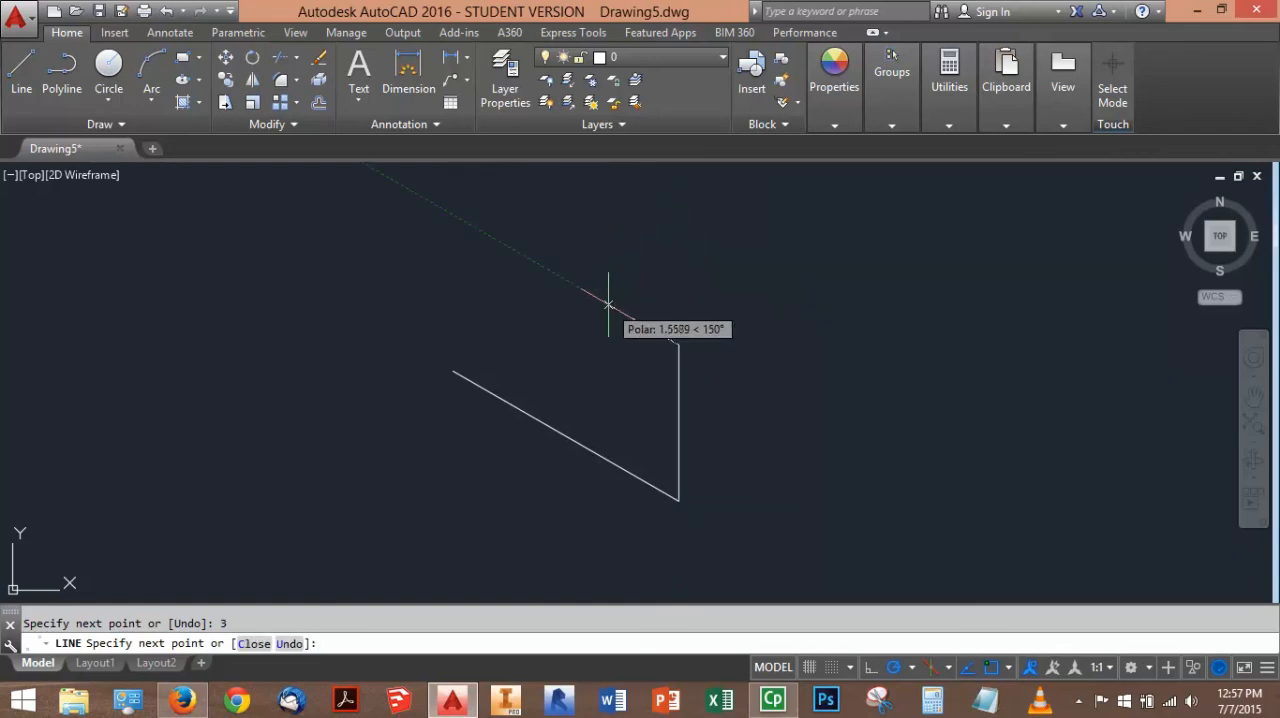
pyautogui.moveTo(608, 304); pyautogui.dragTo(544, 334, button='middle')
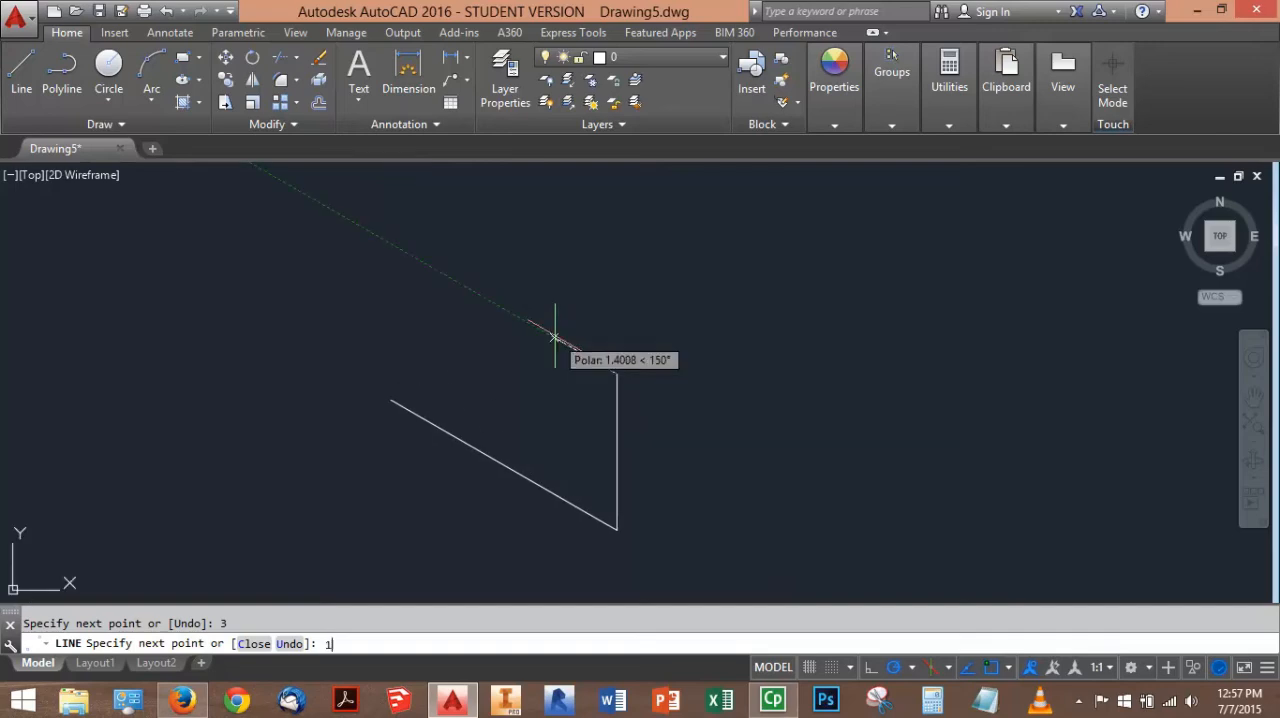
pyautogui.press('Return')
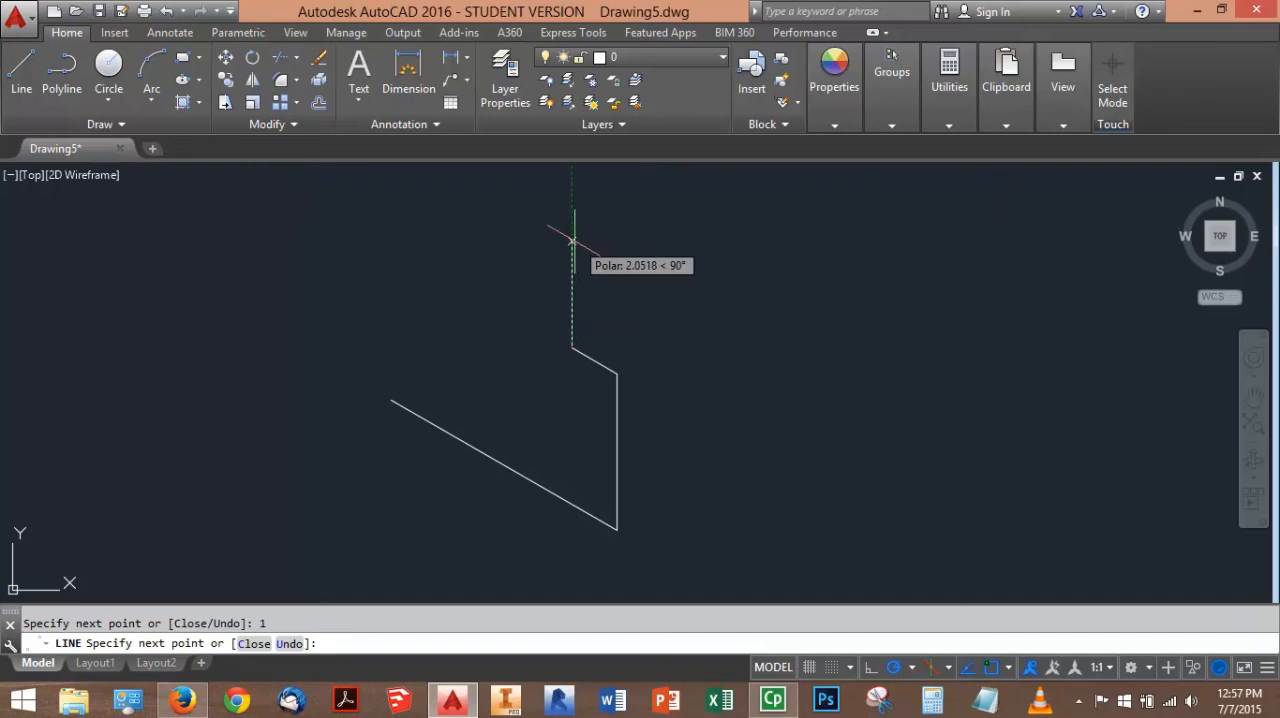
pyautogui.write('2')
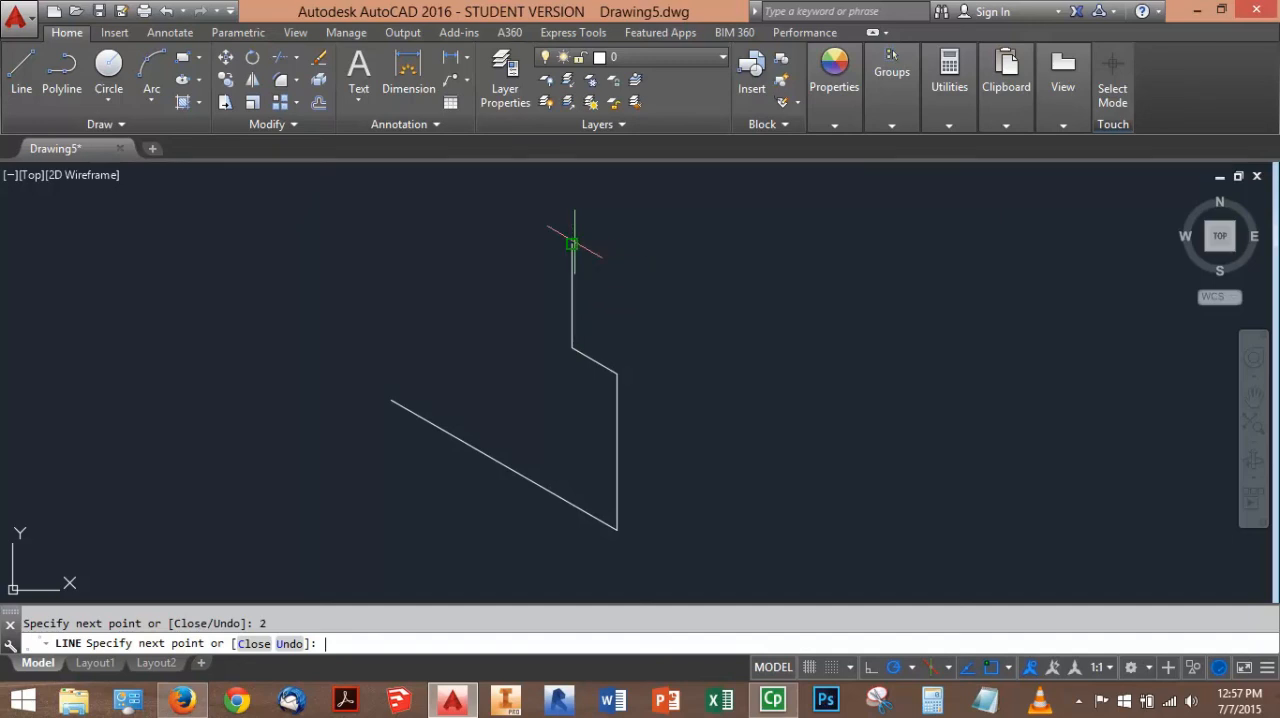
# Check the PDF and extend the outline with a 3-unit top edge at 150° and a 3-unit segment straight down
pyautogui.click(192, 707)
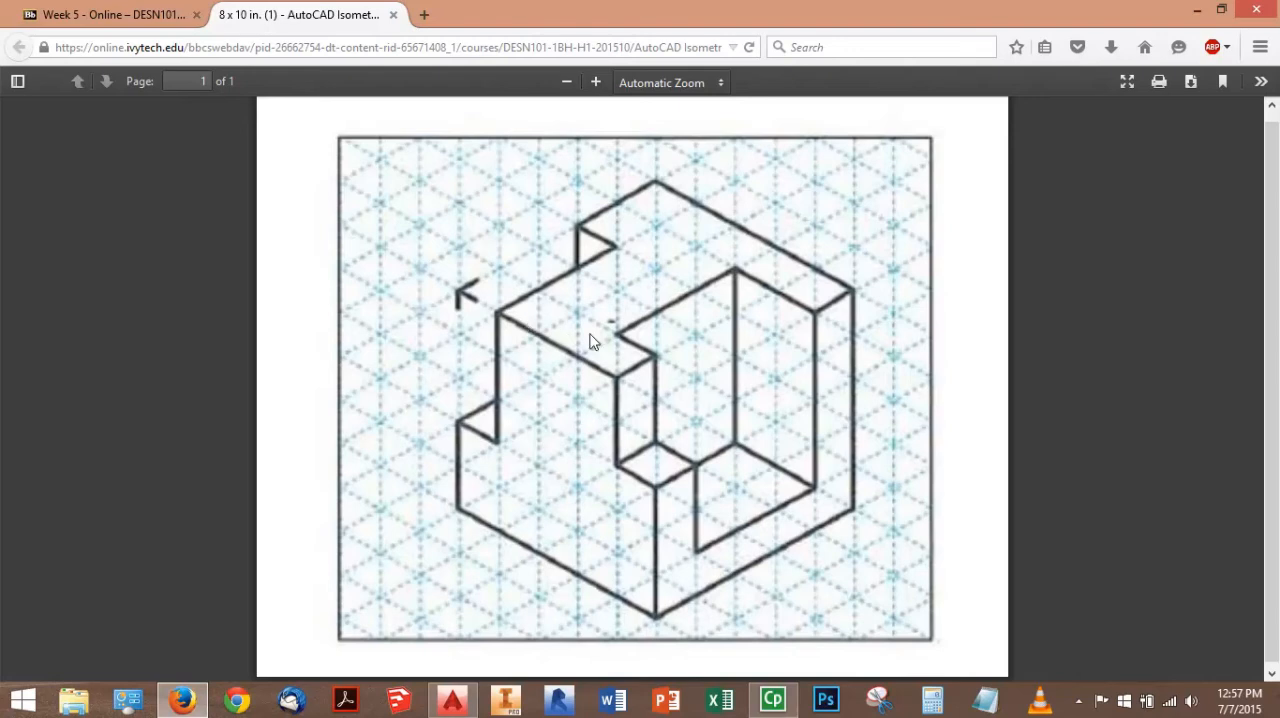
pyautogui.click(452, 700)
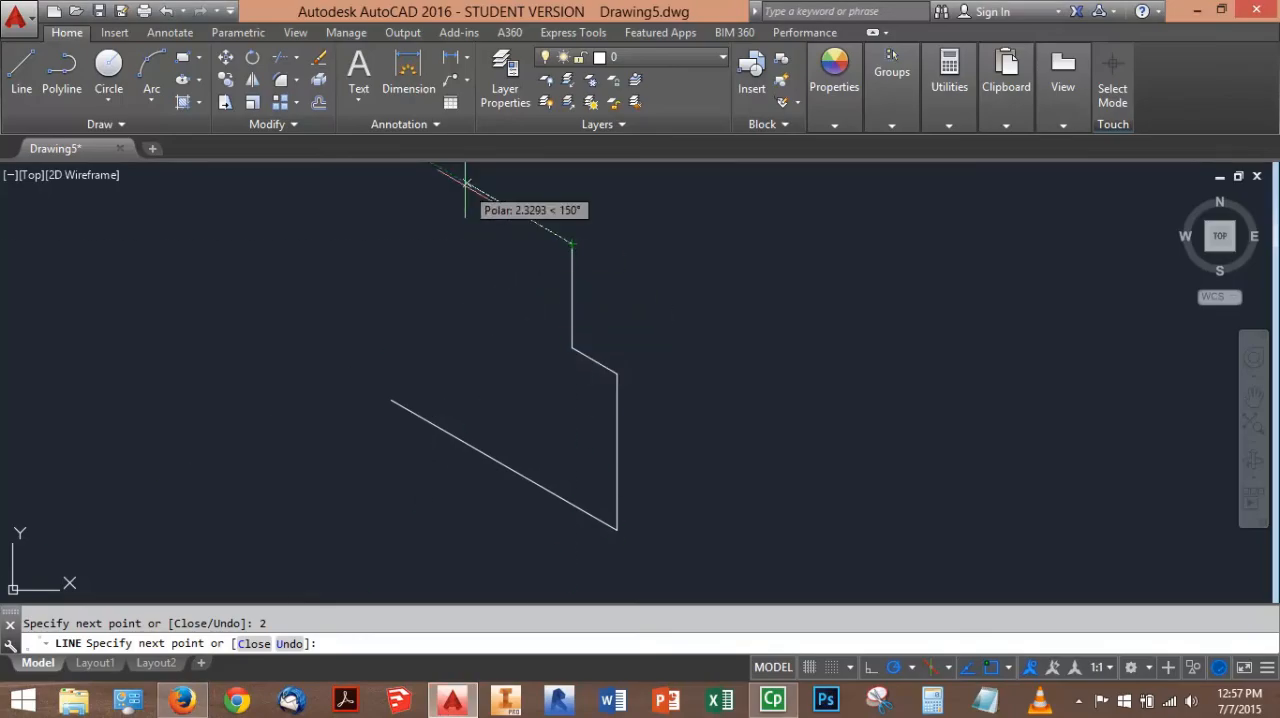
pyautogui.press('Return')
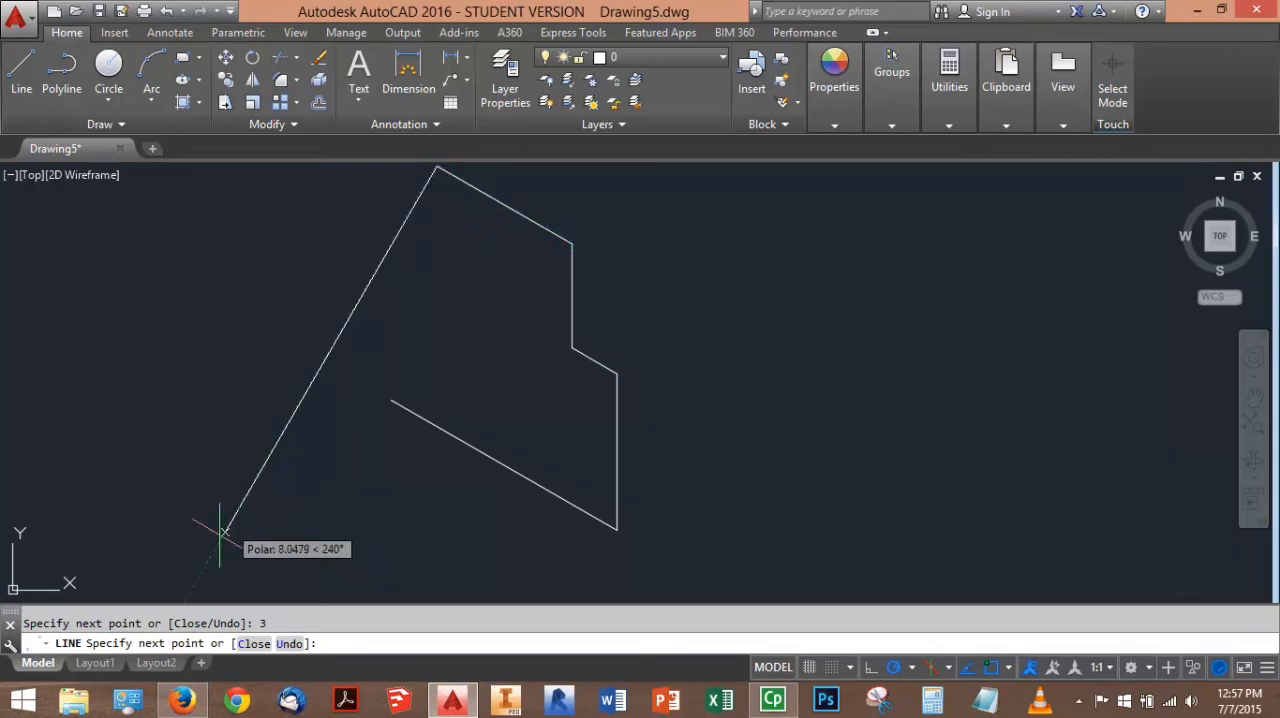
pyautogui.click(182, 700)
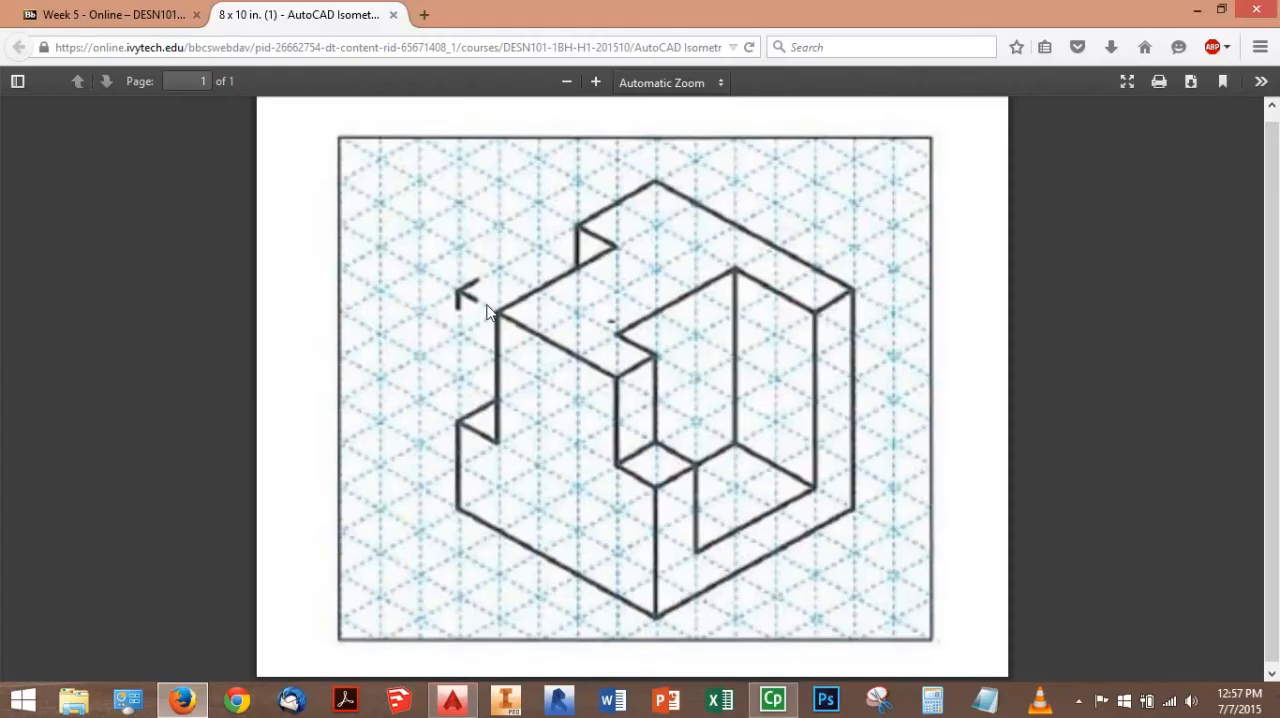
pyautogui.click(455, 702)
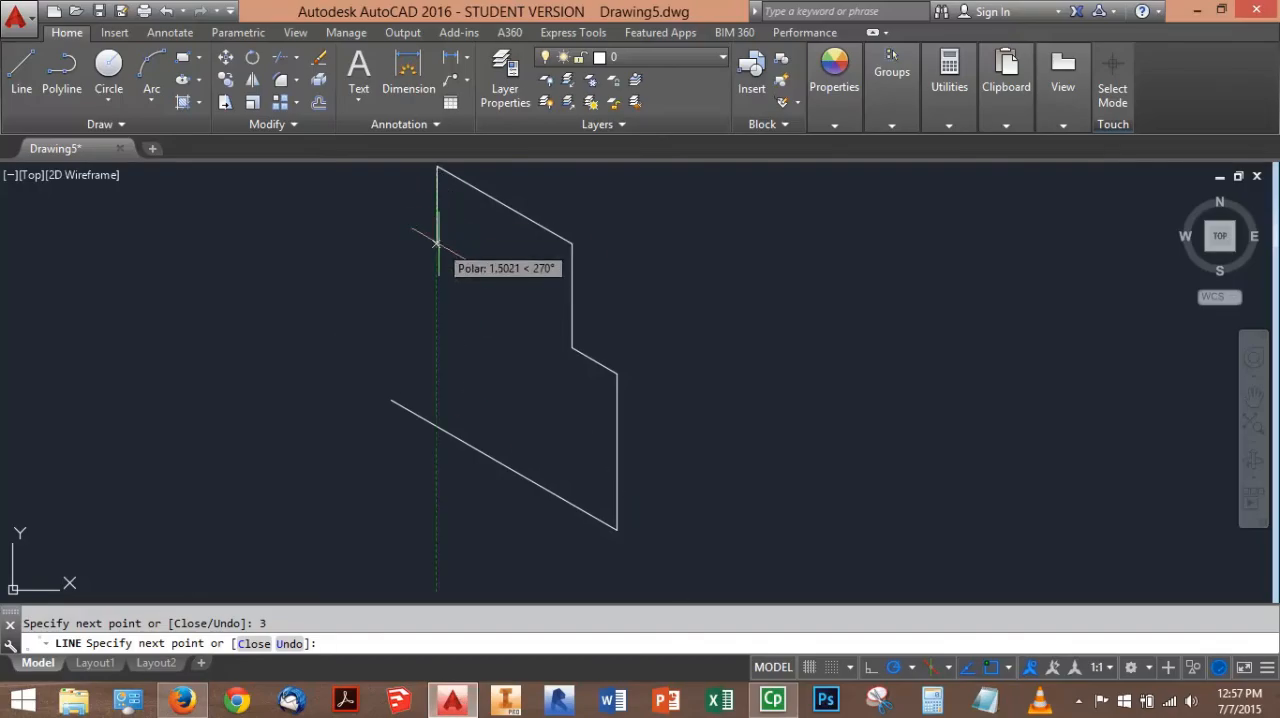
pyautogui.write('3')
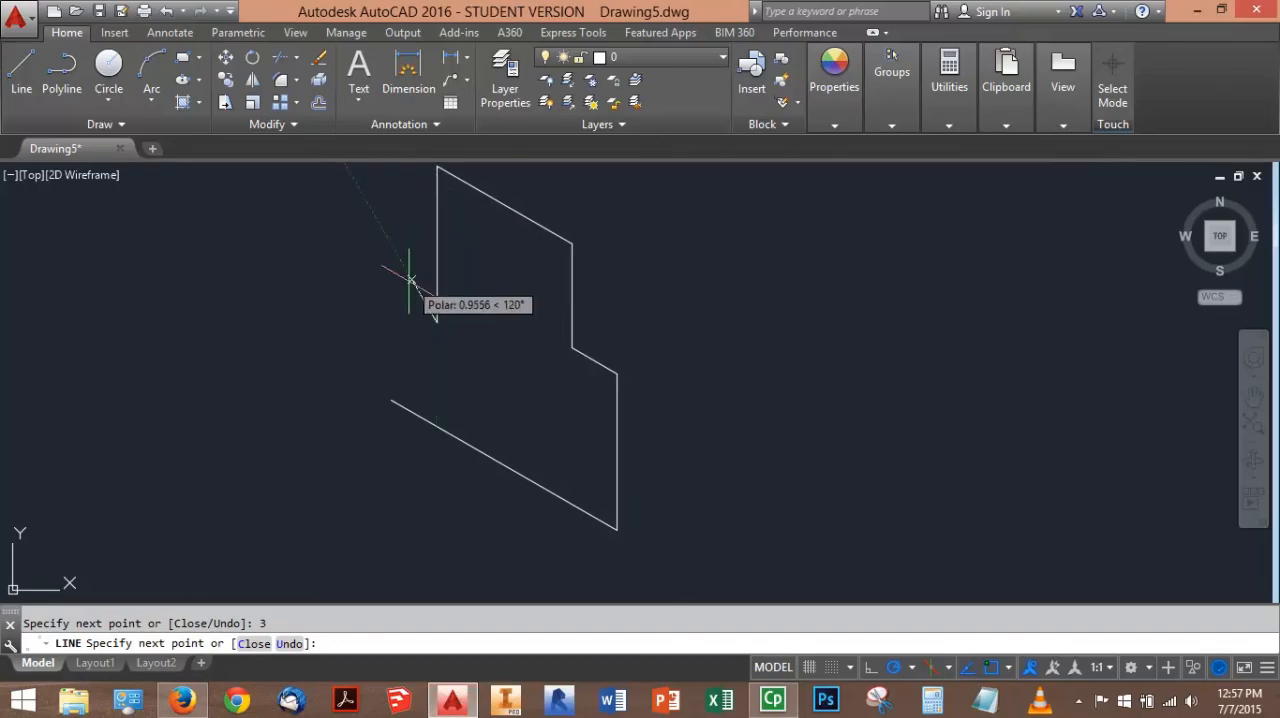
pyautogui.write('1')
# Add a 1-unit segment at 150° and close the left face outline at its starting point, ending the line
pyautogui.press('Return')
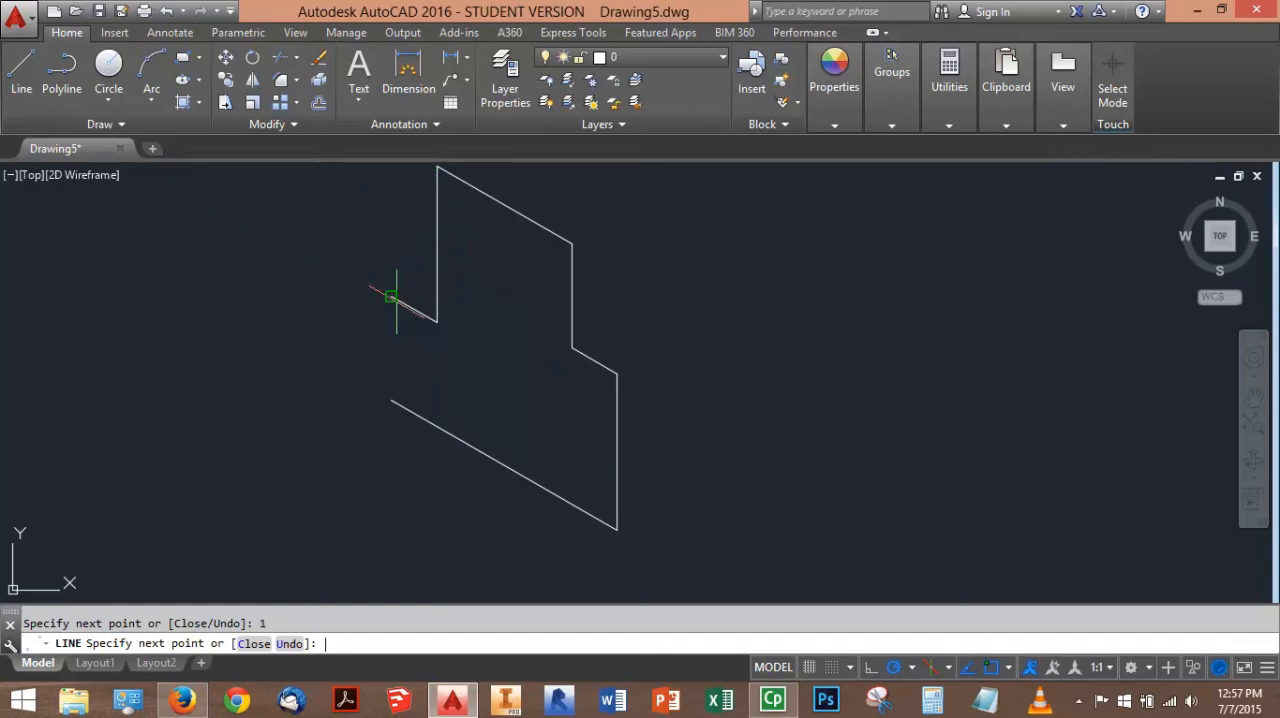
pyautogui.click(391, 400)
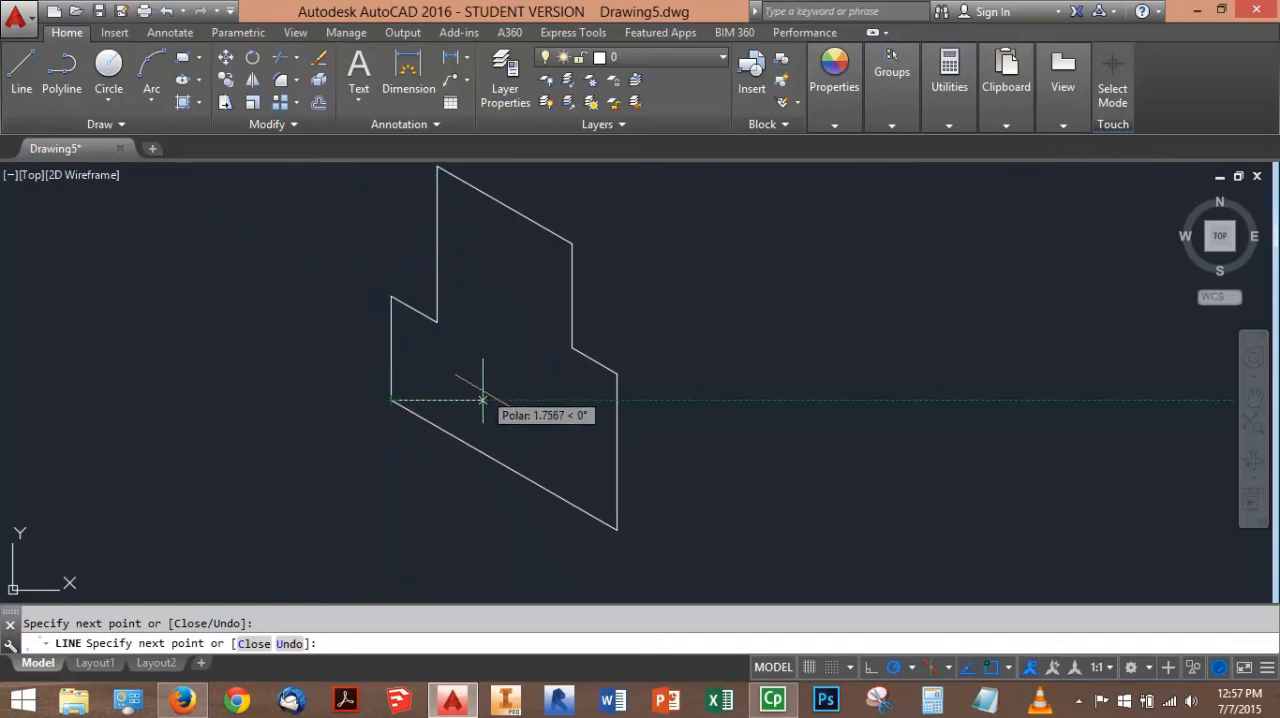
pyautogui.press('Escape')
pyautogui.moveTo(514, 311)
pyautogui.mouseDown(button='middle')
pyautogui.moveTo(486, 383)
pyautogui.moveTo(471, 383)
pyautogui.mouseUp(button='middle')
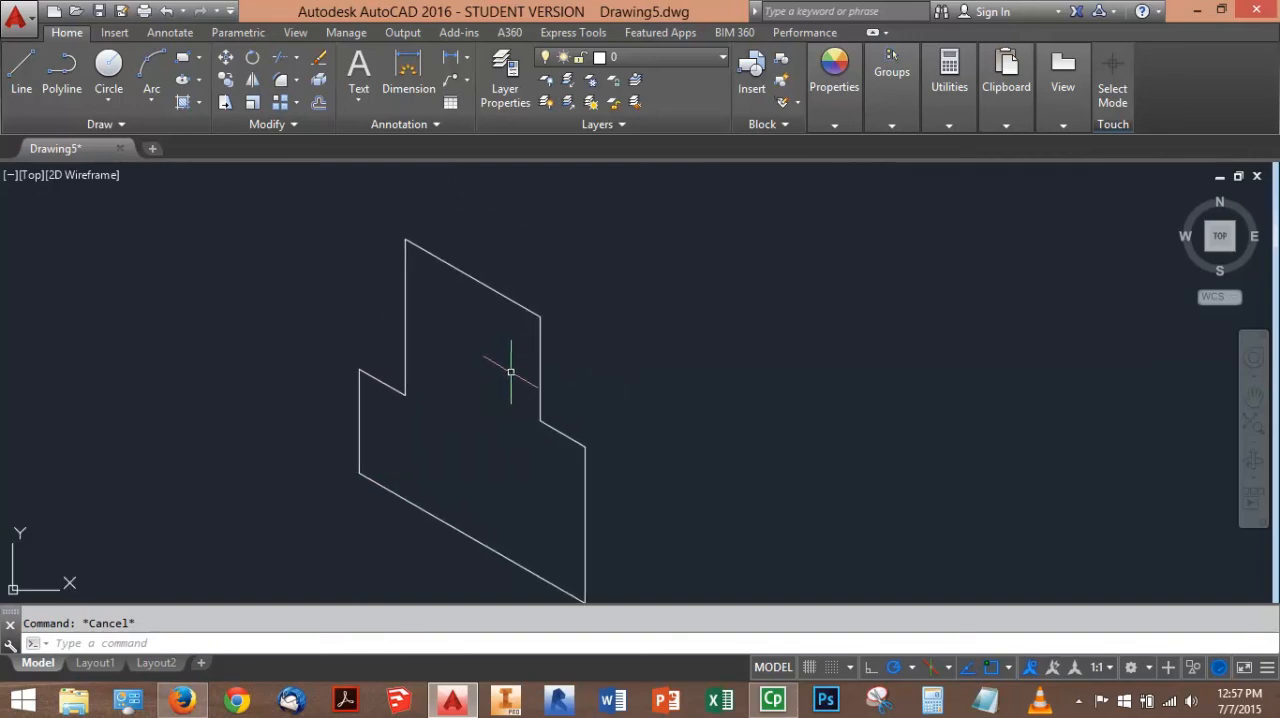
pyautogui.moveTo(506, 374); pyautogui.dragTo(491, 326, button='middle')
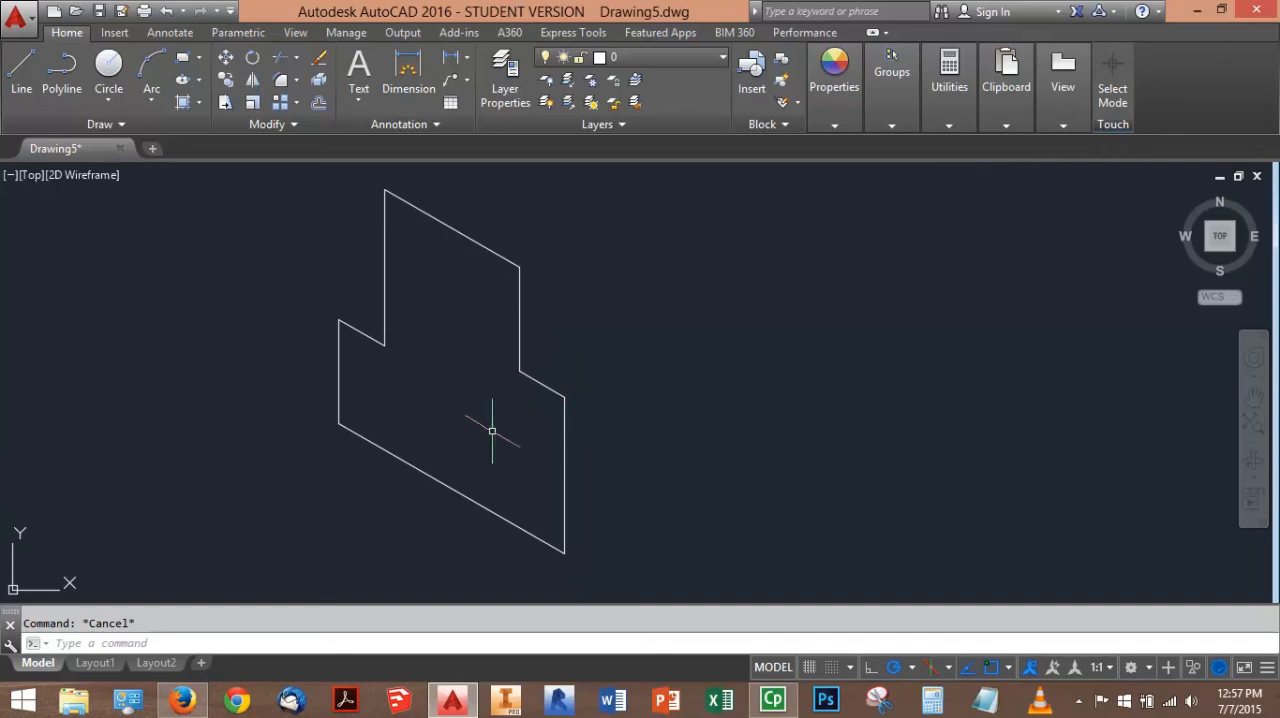
pyautogui.scroll(-3, 515, 365)
pyautogui.scroll(4, 503, 345)
pyautogui.scroll(-6, 501, 352)
pyautogui.scroll(8, 501, 353)
pyautogui.scroll(-4, 500, 356)
pyautogui.scroll(5, 500, 357)
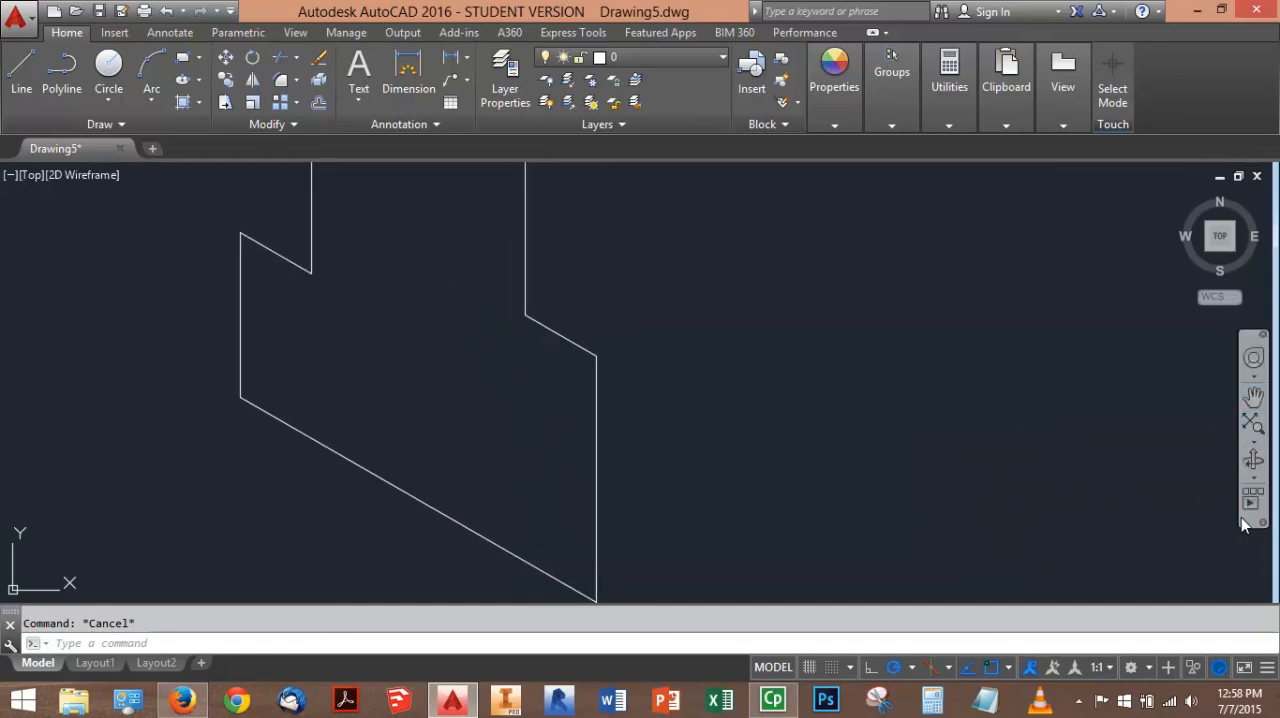
pyautogui.click(1254, 442)
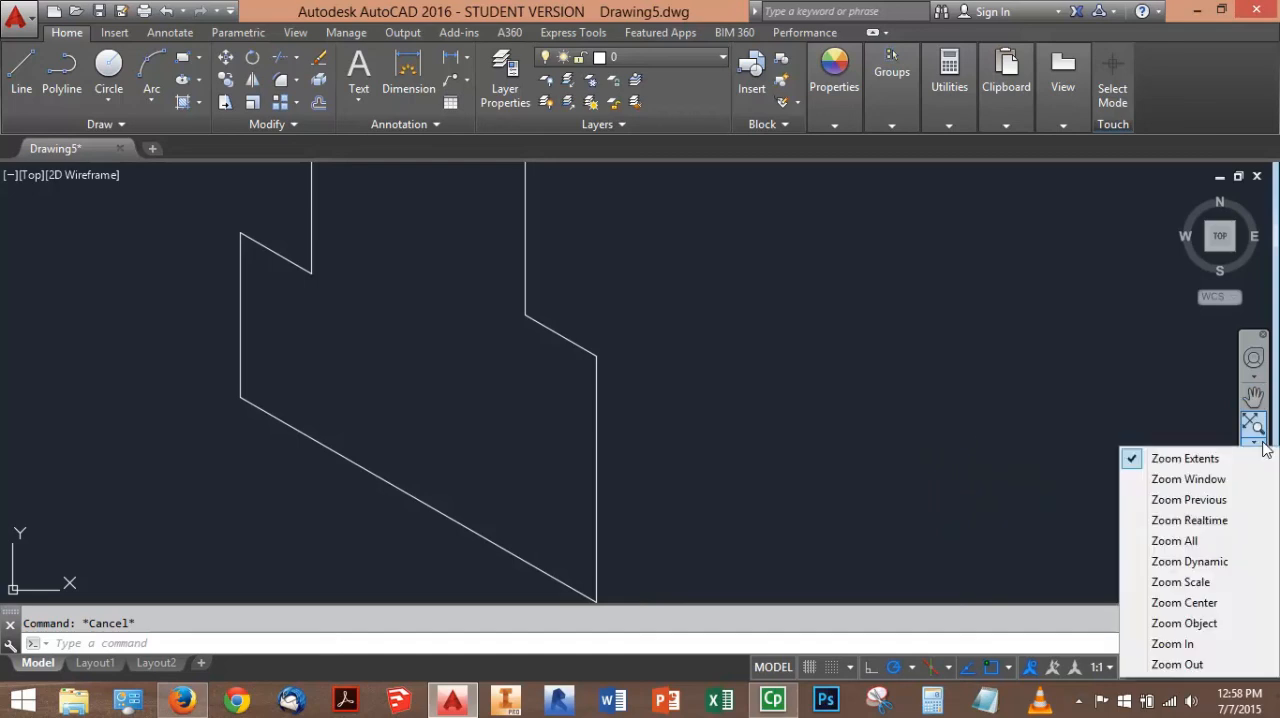
pyautogui.click(1098, 410)
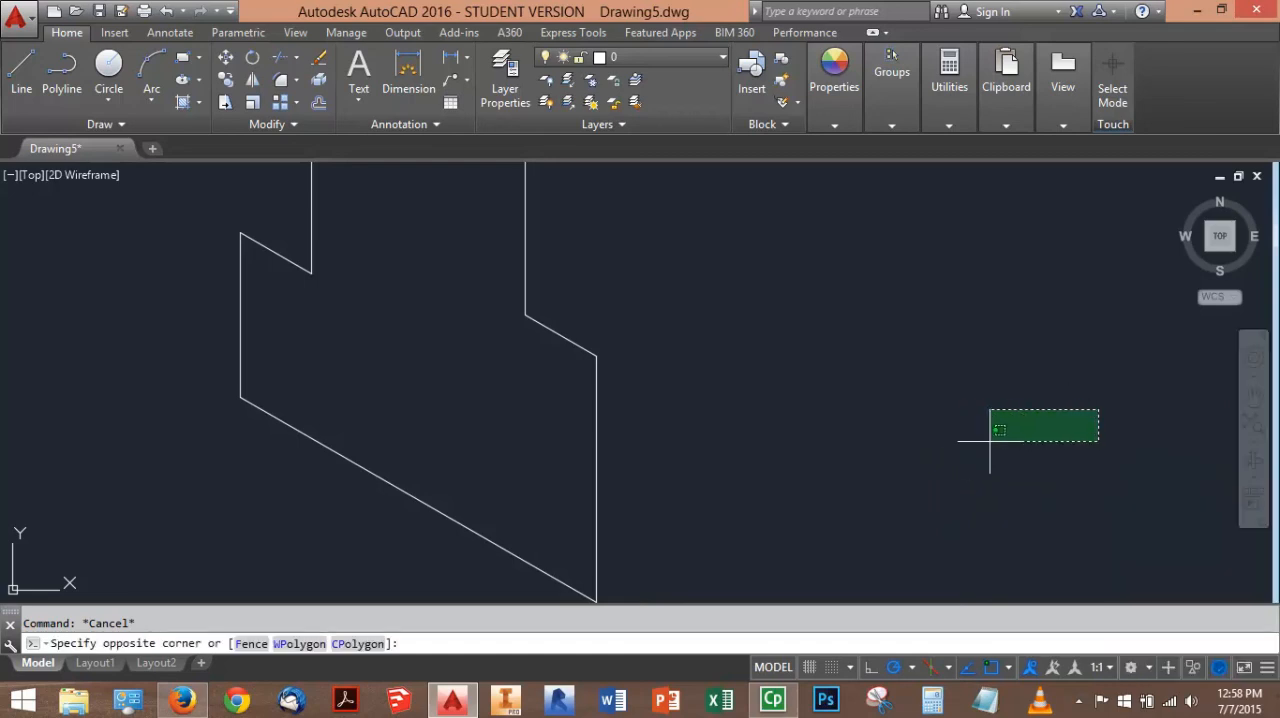
pyautogui.click(990, 440)
pyautogui.scroll(2, 623, 379)
pyautogui.scroll(-2, 627, 385)
pyautogui.moveTo(624, 386)
pyautogui.mouseDown(button='middle')
pyautogui.moveTo(466, 503)
pyautogui.moveTo(673, 441)
pyautogui.moveTo(689, 509)
pyautogui.moveTo(643, 274)
pyautogui.moveTo(617, 397)
pyautogui.mouseUp(button='middle')
pyautogui.scroll(-2, 576, 342)
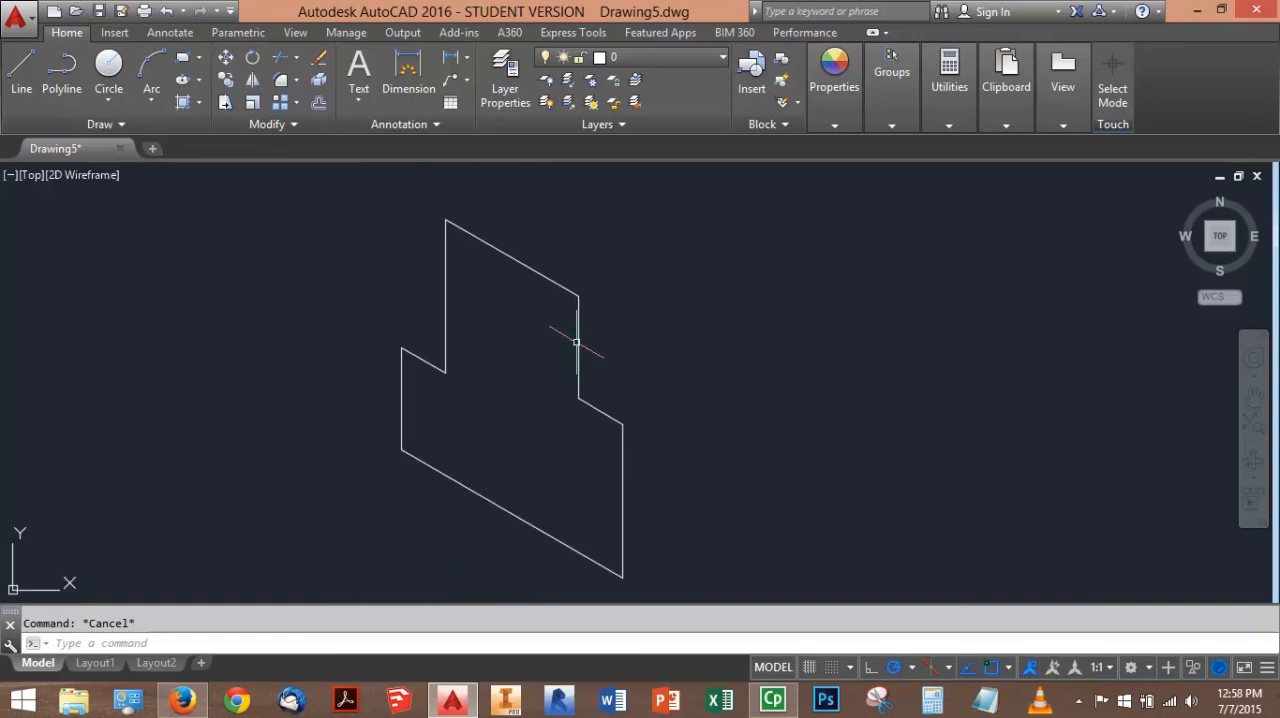
pyautogui.click(1253, 396)
pyautogui.moveTo(791, 397); pyautogui.dragTo(806, 388)
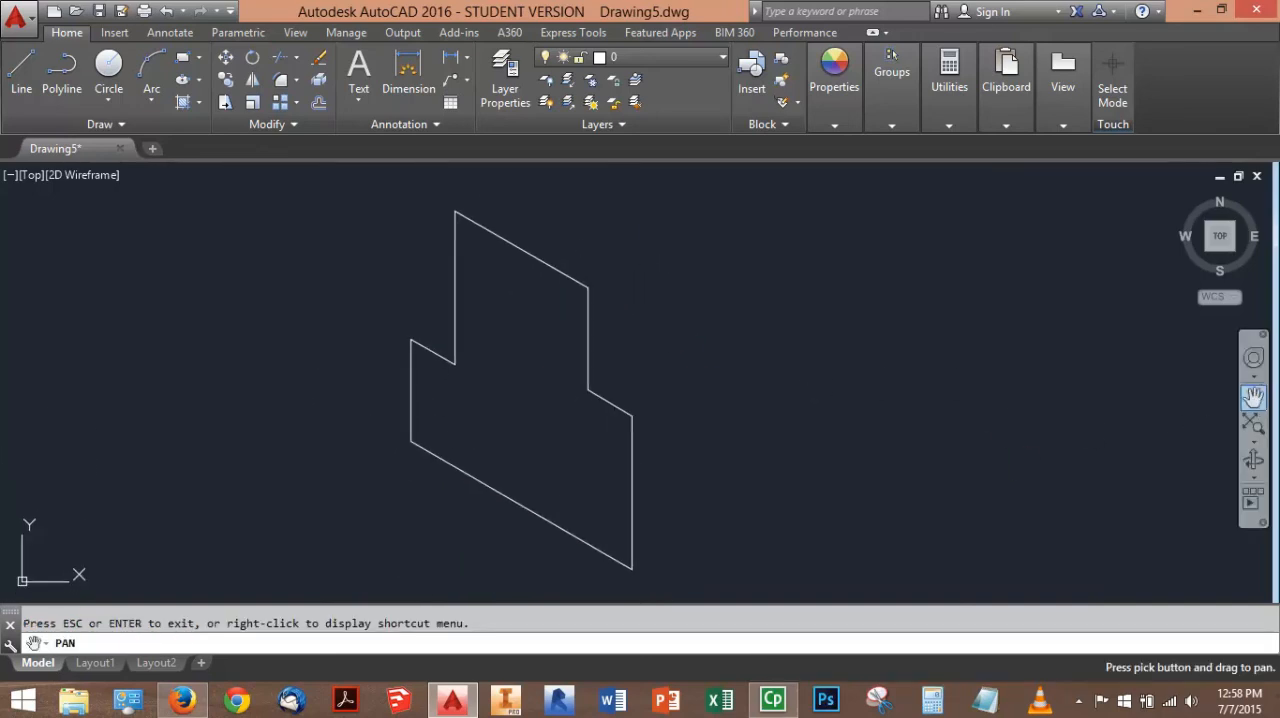
pyautogui.press('Escape')
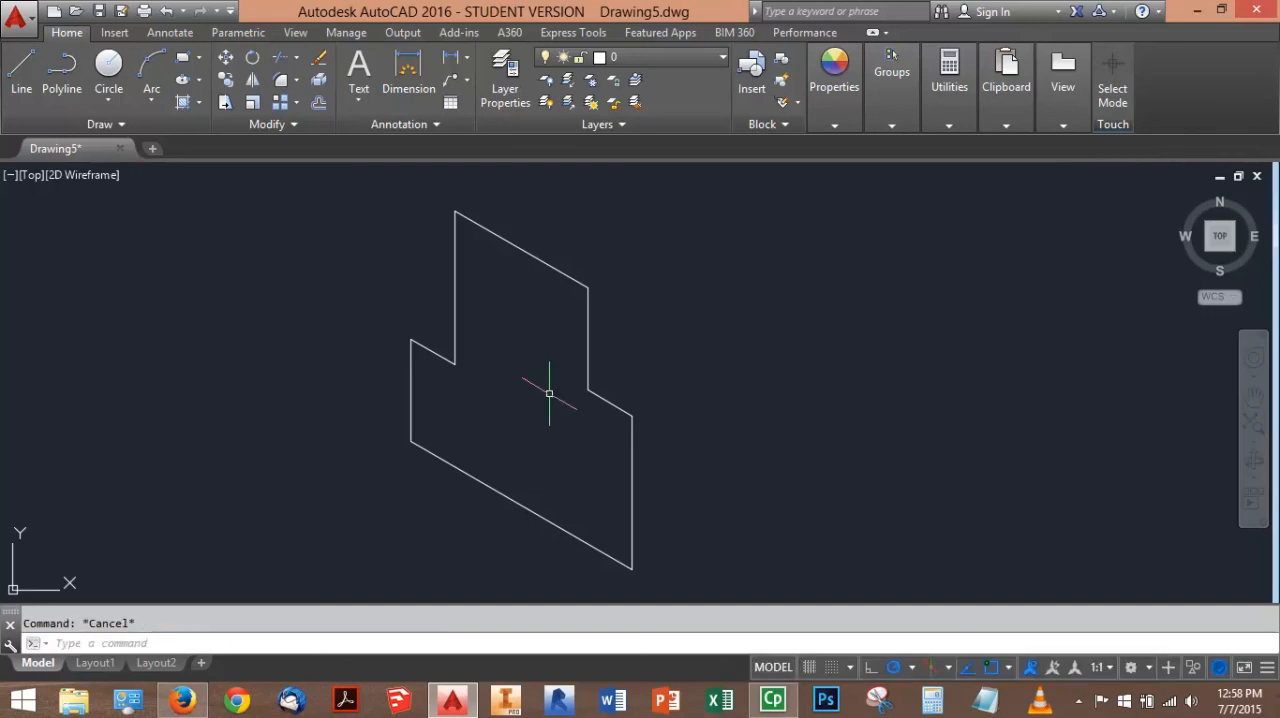
pyautogui.moveTo(600, 399); pyautogui.dragTo(550, 391, button='middle')
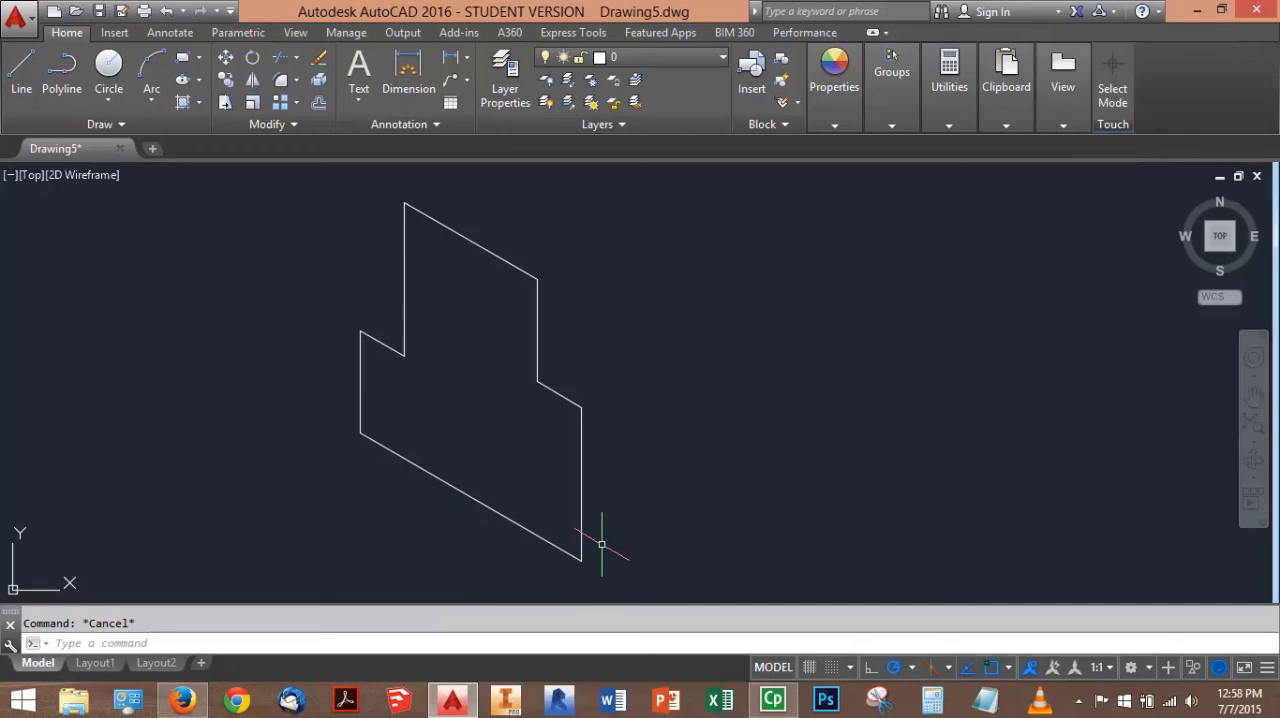
# Set the isoplane to right and check the right face's edge lengths in the browser PDF before returning to AutoCAD
pyautogui.press('F5')
pyautogui.press('F5')
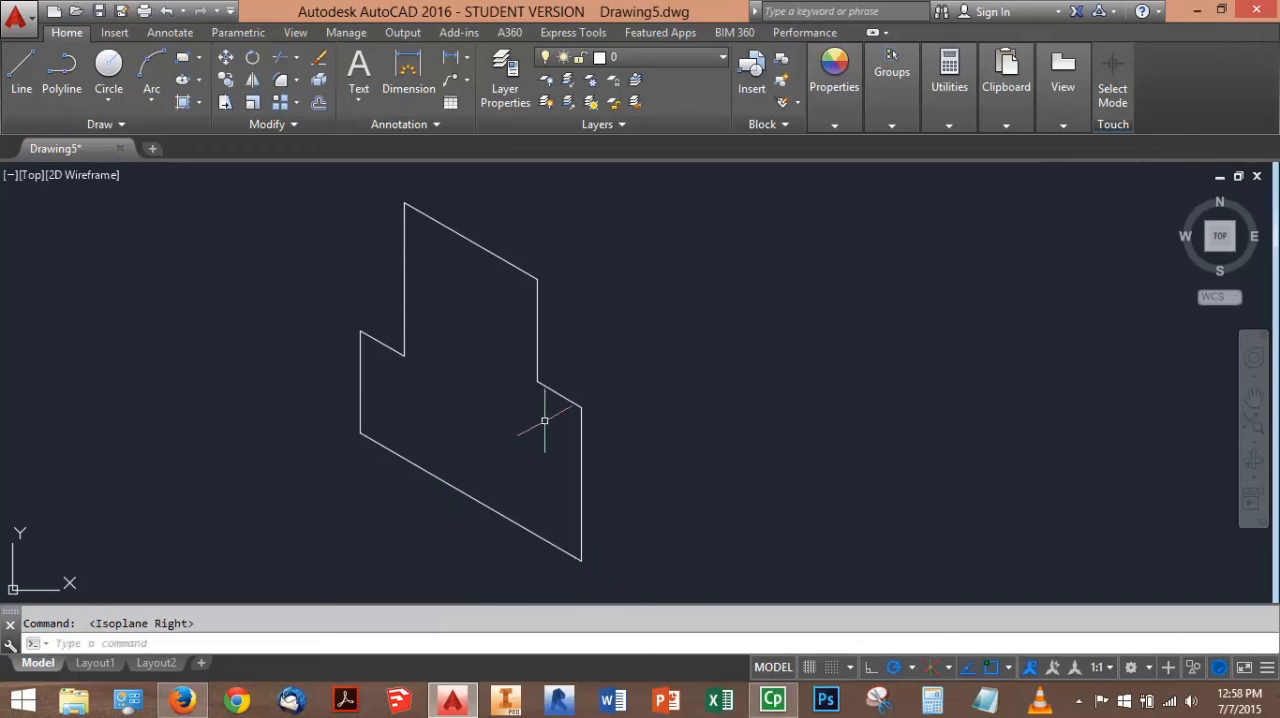
pyautogui.click(180, 701)
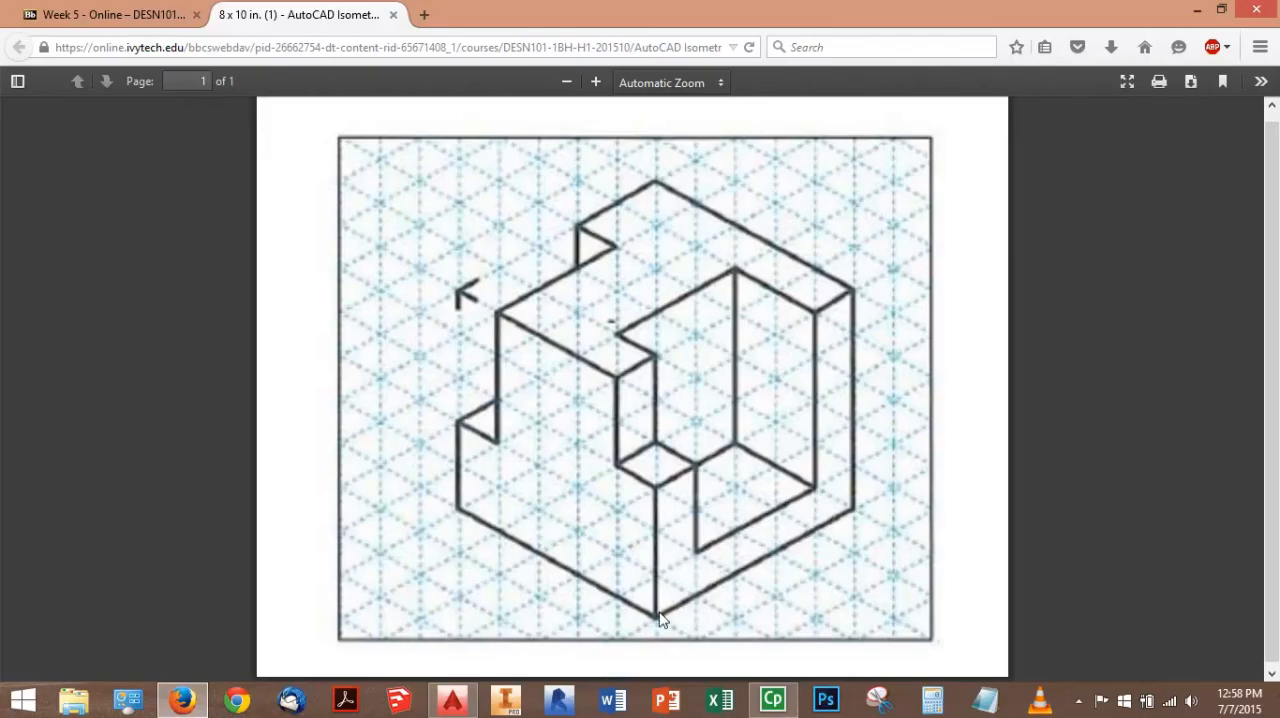
pyautogui.click(455, 700)
# From the left face's lowest corner, draw the right face's bottom edge 5 units at 30° and its far edge 5 units up
pyautogui.click(21, 72)
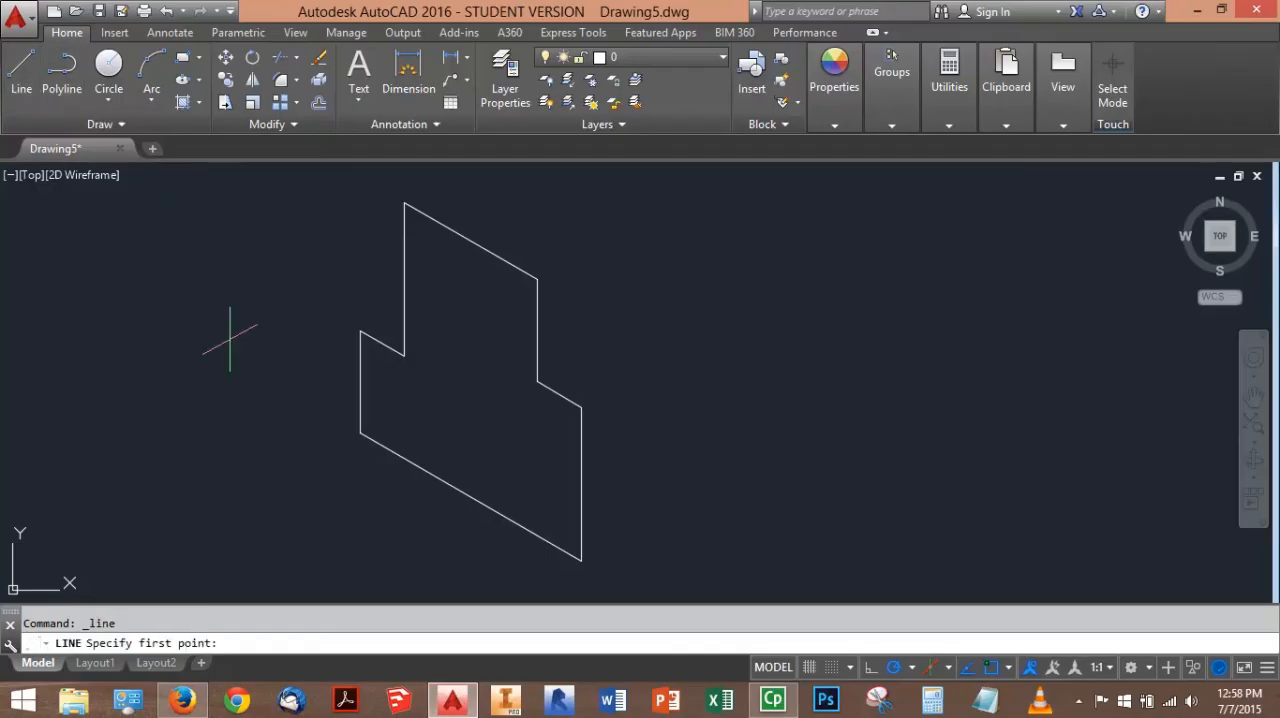
pyautogui.click(581, 561)
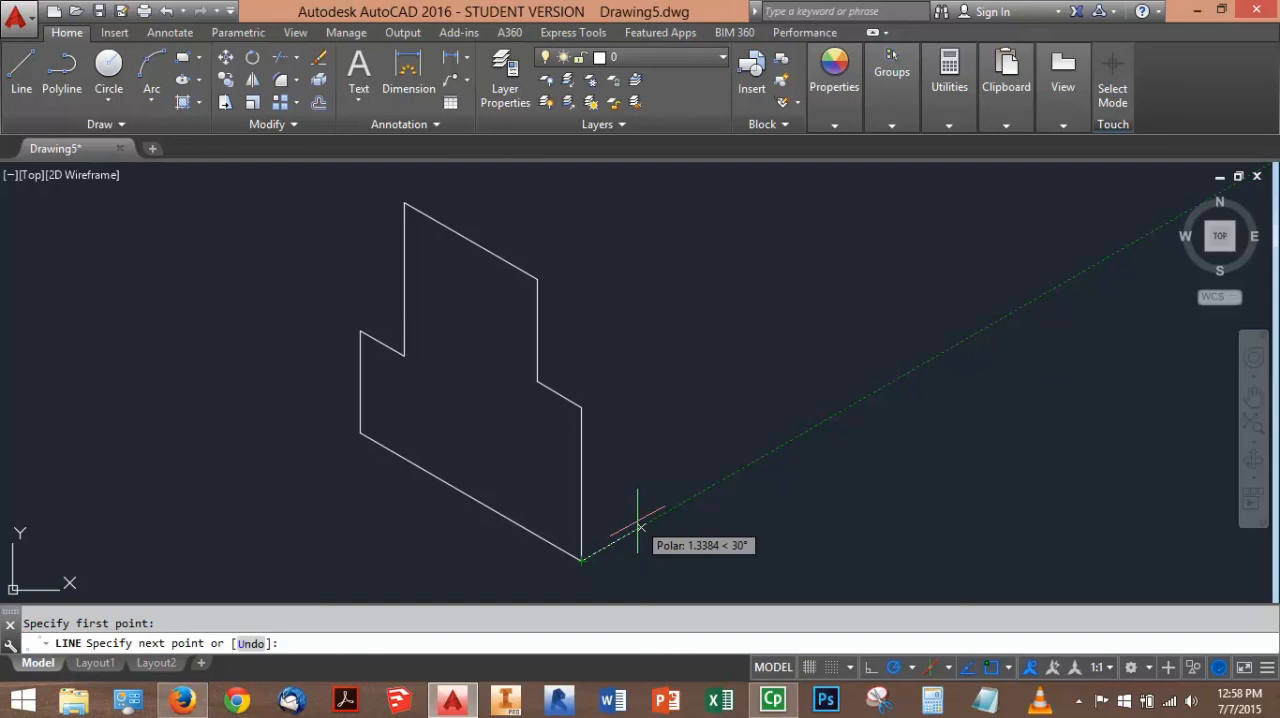
pyautogui.write('5')
pyautogui.press('Return')
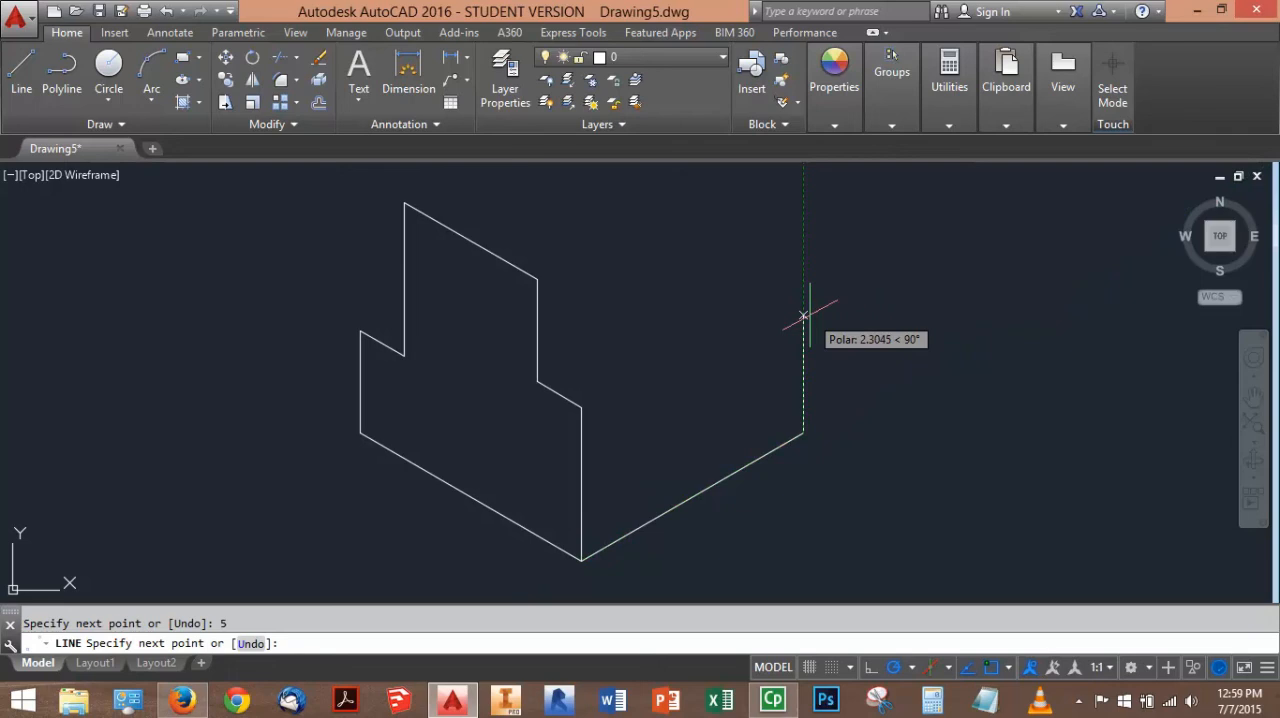
pyautogui.press('Return')
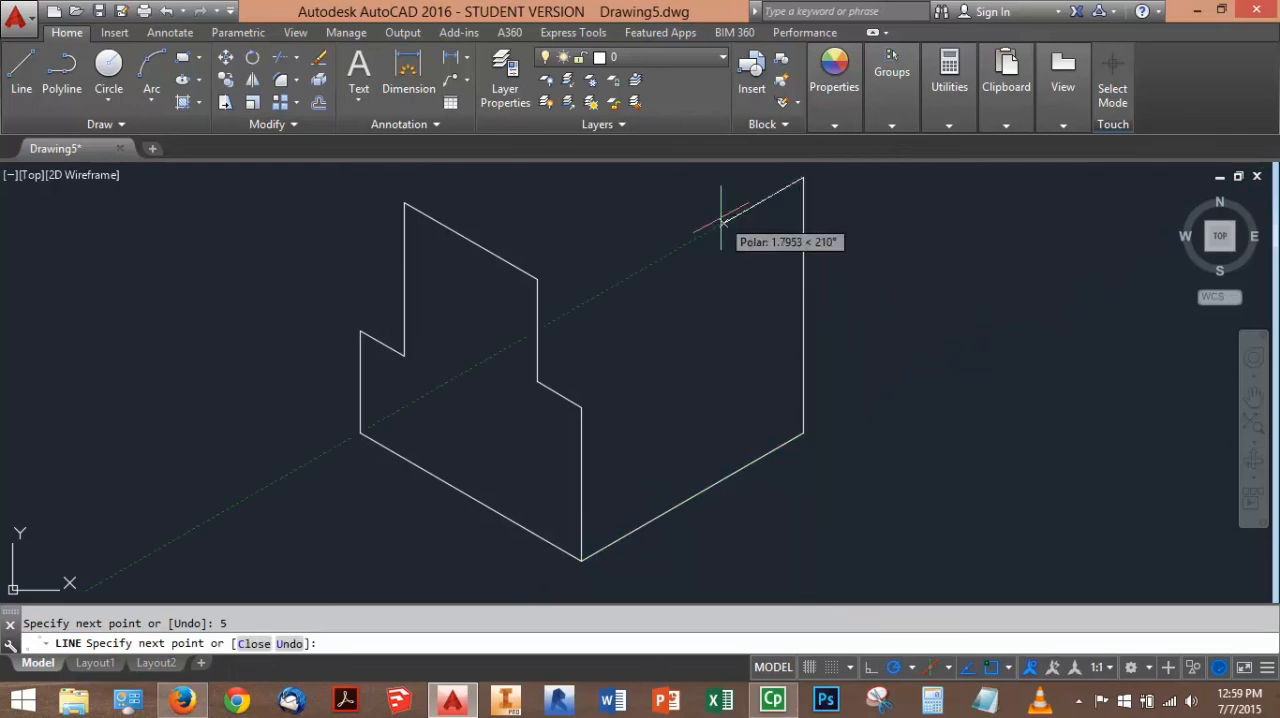
# Finish the right face outline with segments of 1 unit at 210°, 4 down, 3 at 210° and about 2 up, ending at the left face's corner
pyautogui.write('1')
pyautogui.press('Return')
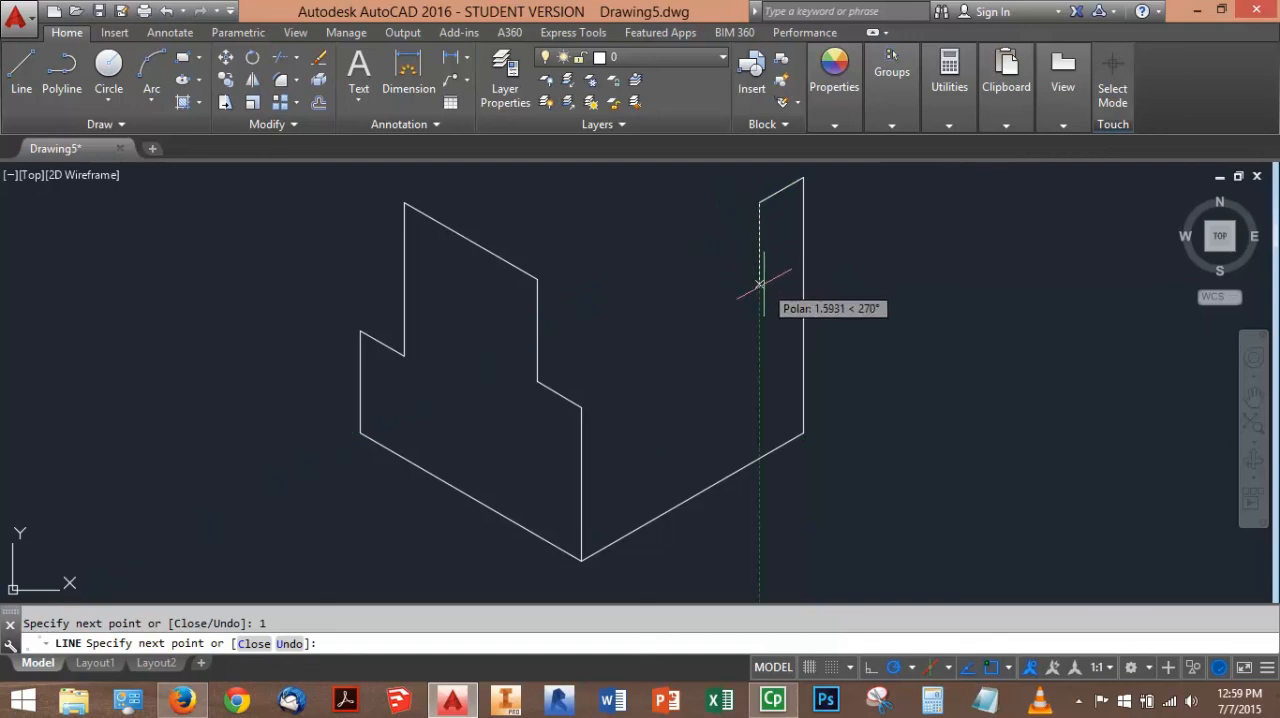
pyautogui.write('4')
pyautogui.press('Return')
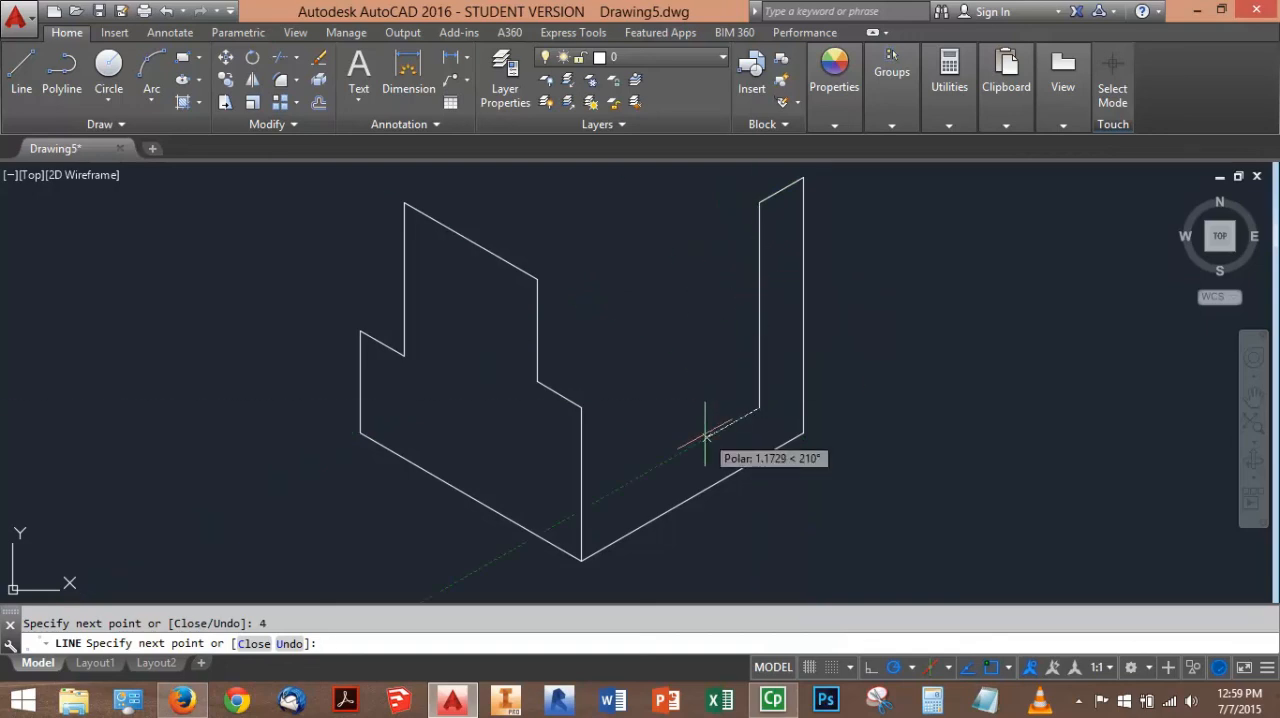
pyautogui.write('3')
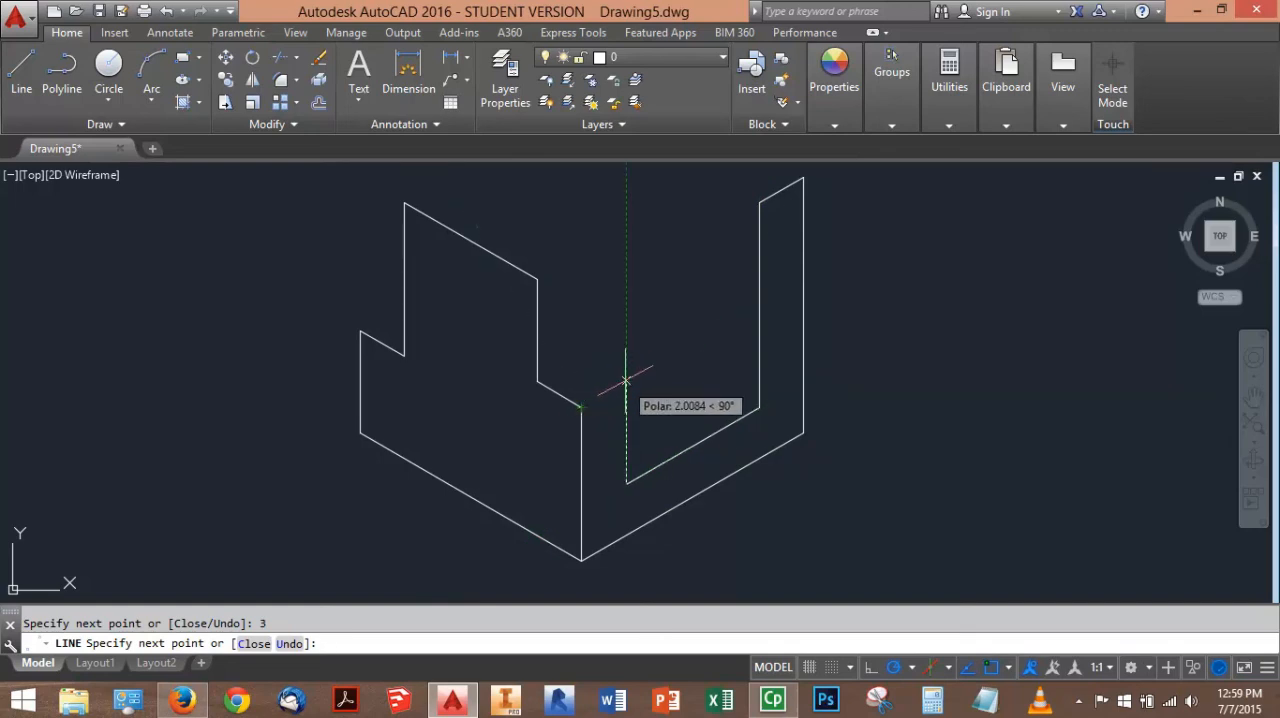
pyautogui.press('Return')
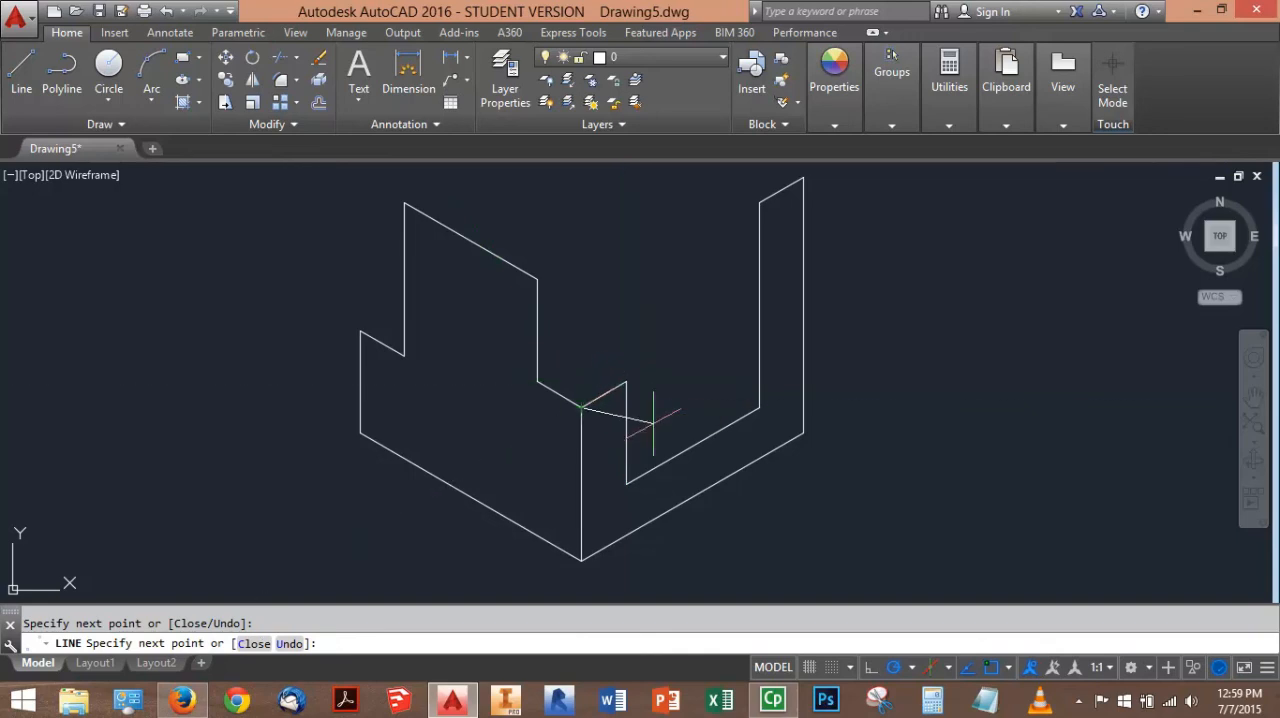
pyautogui.press('Escape')
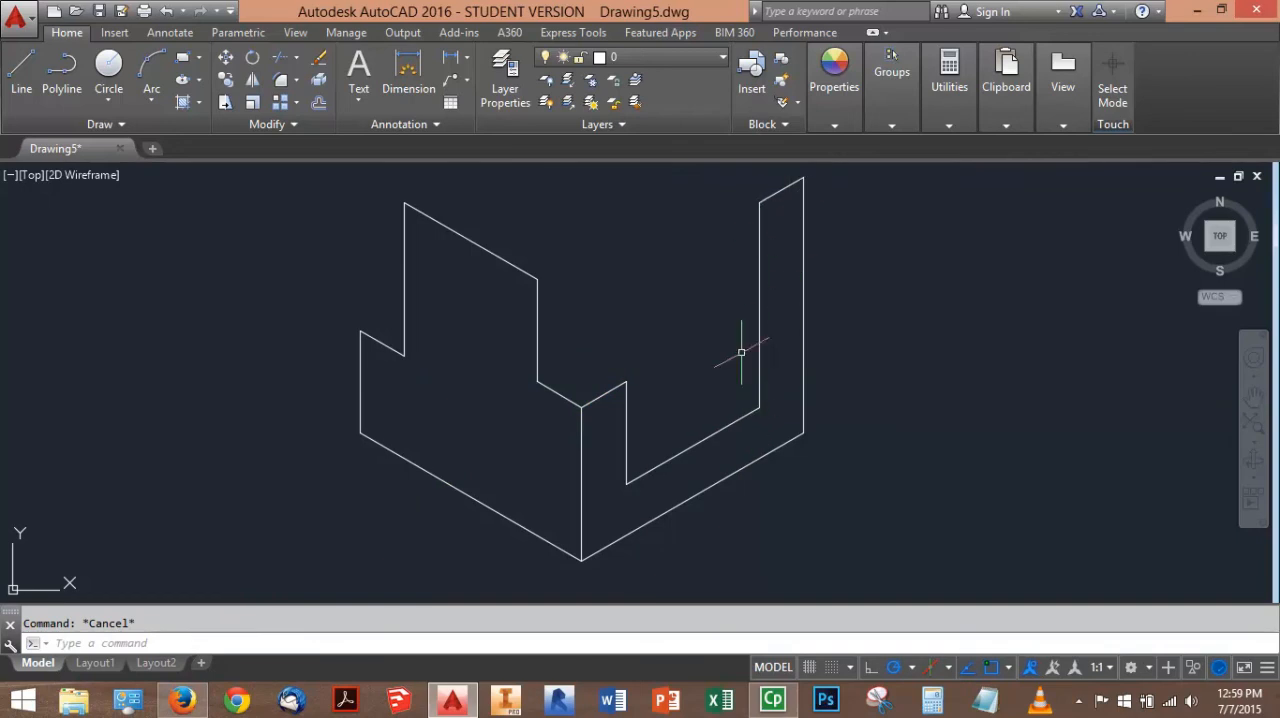
# Check the top face in the browser PDF, return to AutoCAD and set the isoplane to top
pyautogui.moveTo(778, 293); pyautogui.dragTo(708, 318, button='middle')
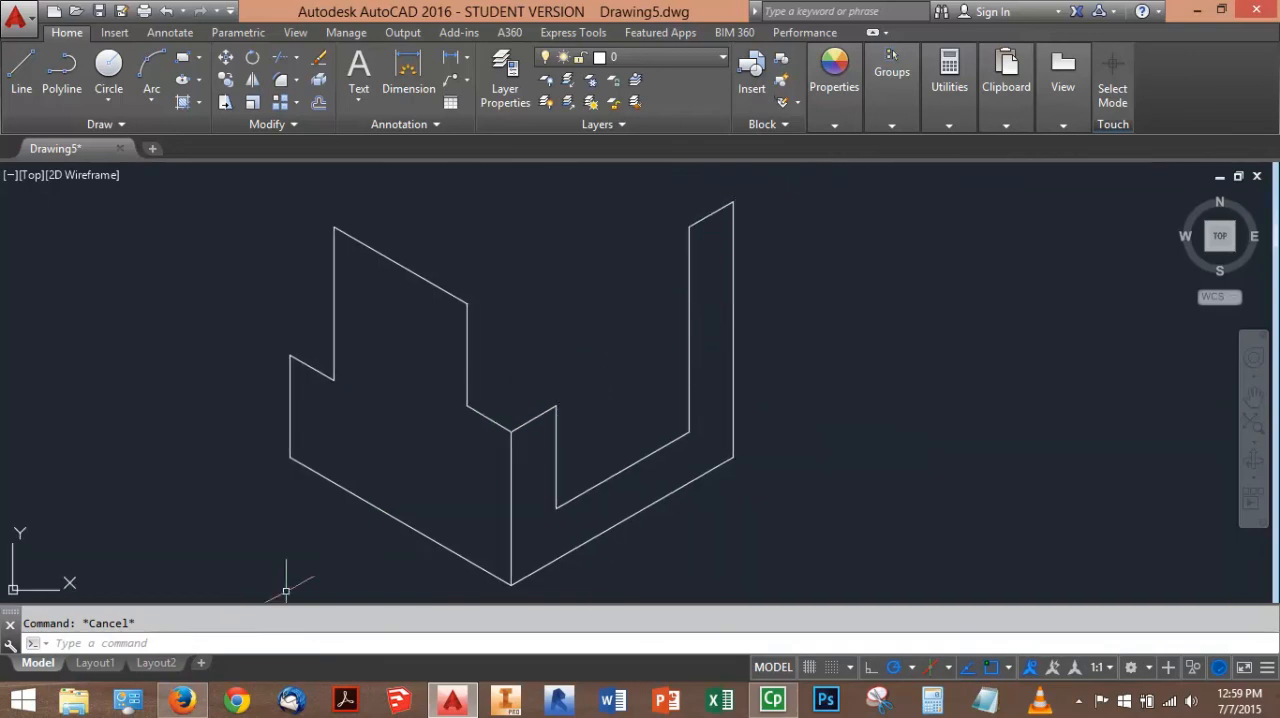
pyautogui.click(181, 701)
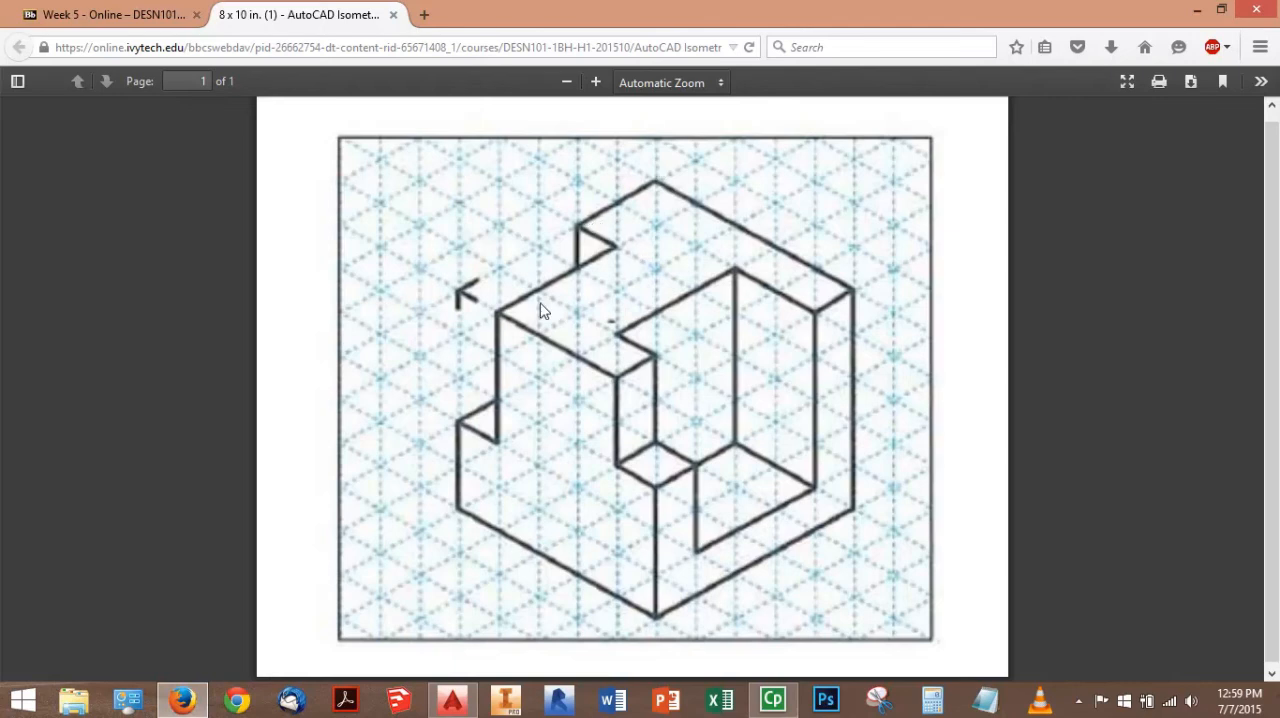
pyautogui.click(181, 700)
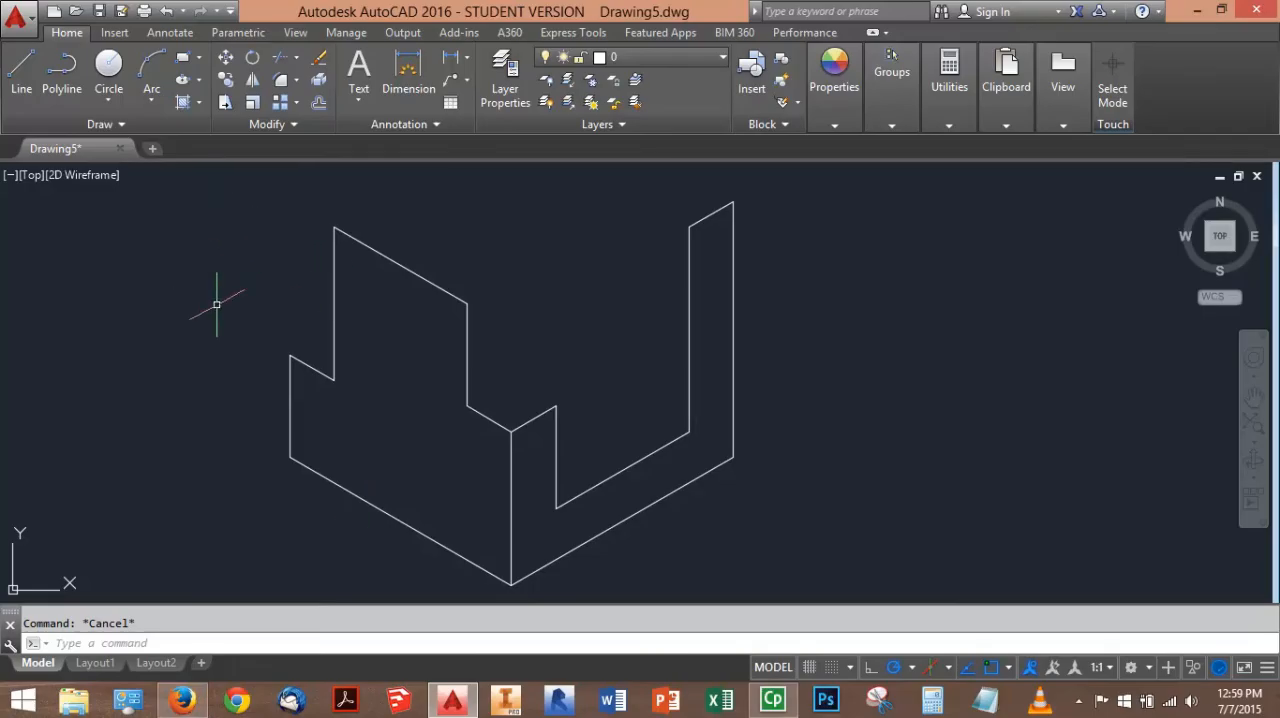
pyautogui.press('F5')
pyautogui.press('F5')
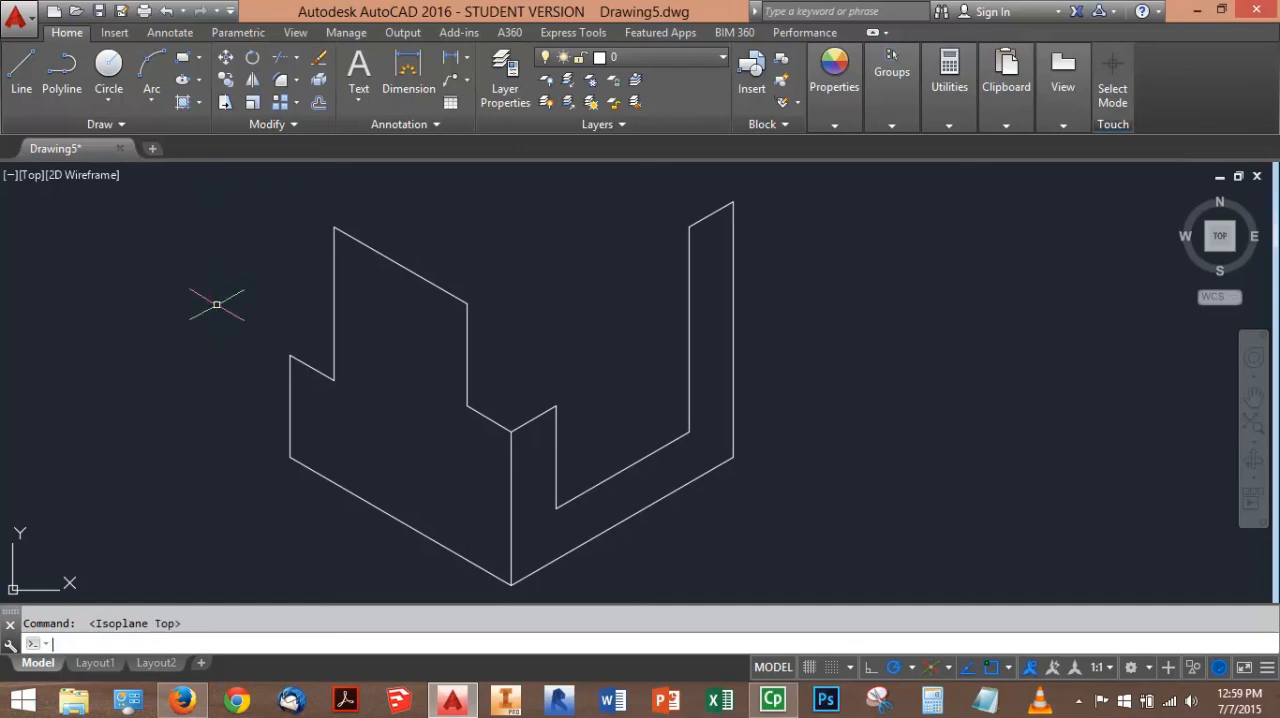
# From the right face's highest corner, draw the top face's back edge 5 units long at 150°
pyautogui.click(21, 80)
pyautogui.moveTo(600, 305); pyautogui.dragTo(577, 383, button='middle')
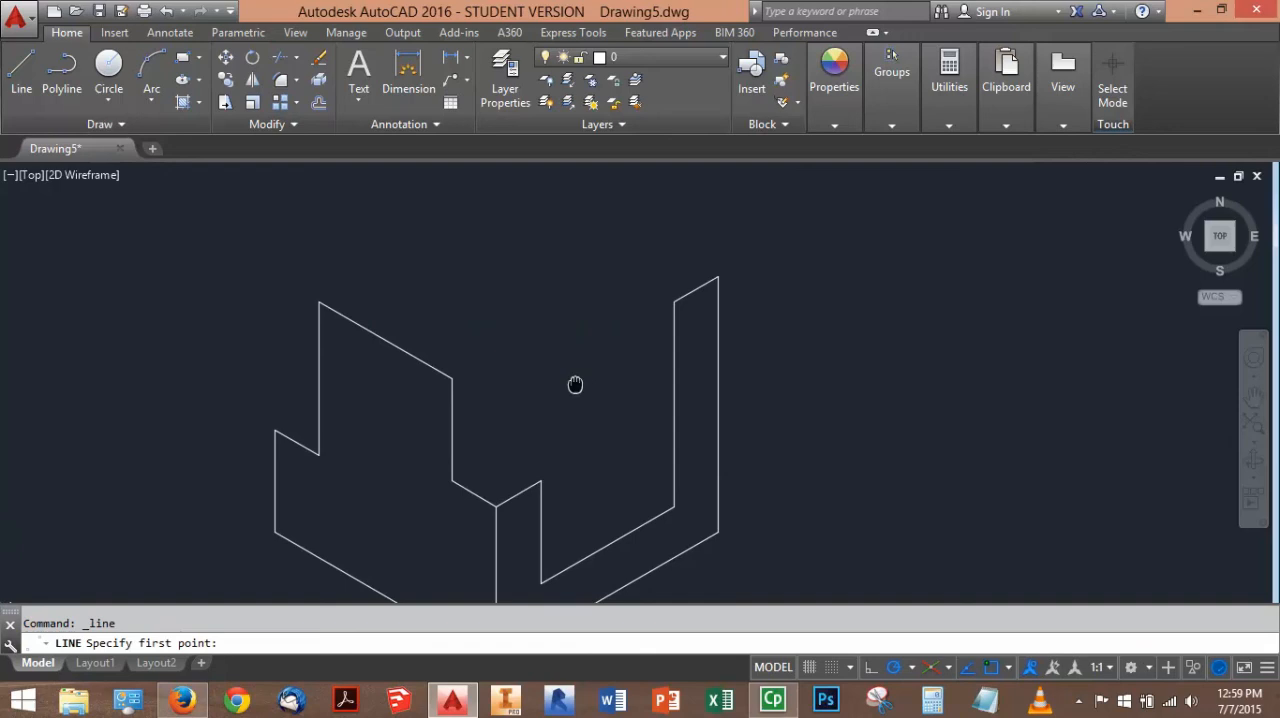
pyautogui.click(718, 277)
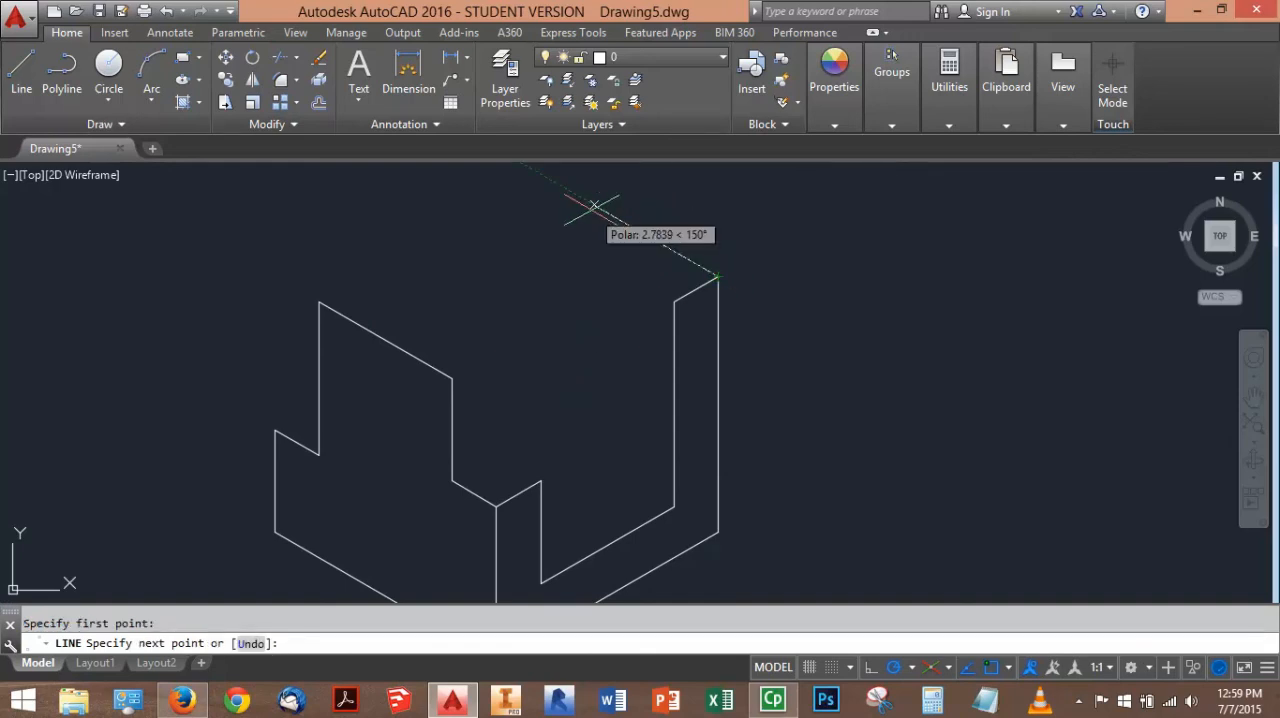
pyautogui.write('5')
pyautogui.press('Return')
pyautogui.scroll(2, 571, 286)
pyautogui.scroll(-4, 543, 263)
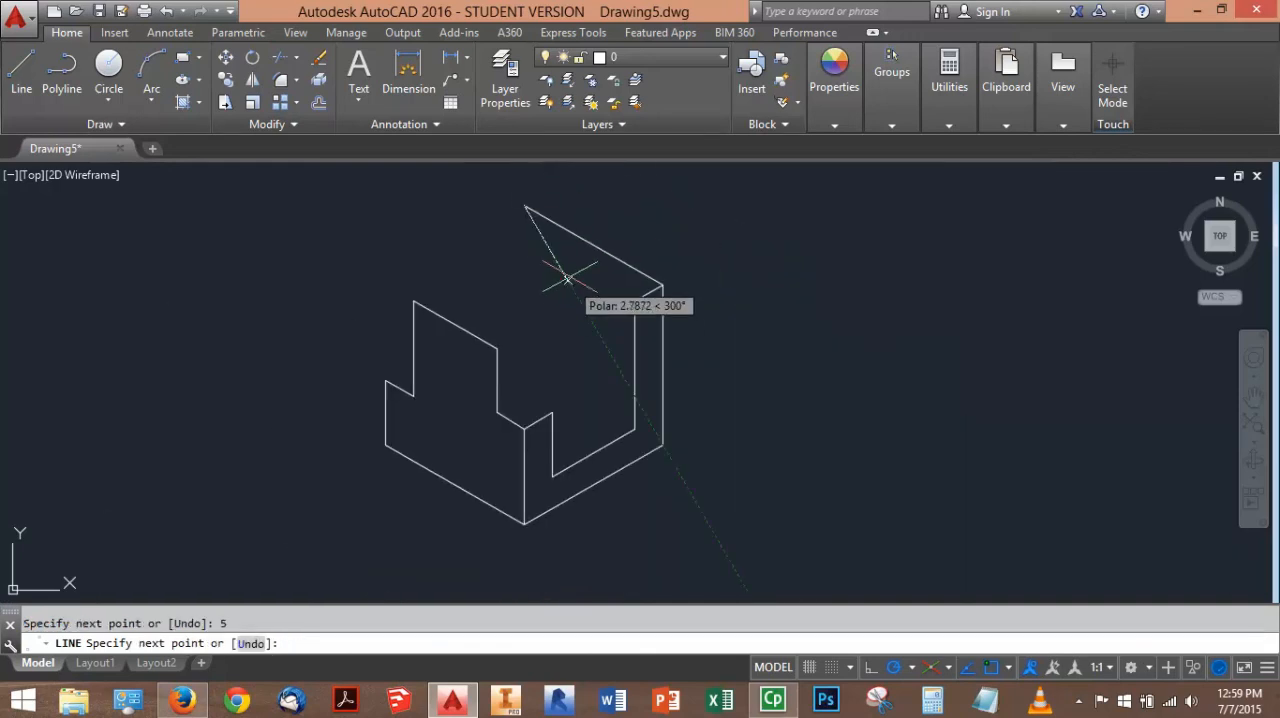
# Continue the top outline 2 units at 210°, 1 unit at 330° and 3 units at 210° to the left face's top corner, ending the line
pyautogui.click(183, 700)
pyautogui.click(200, 703)
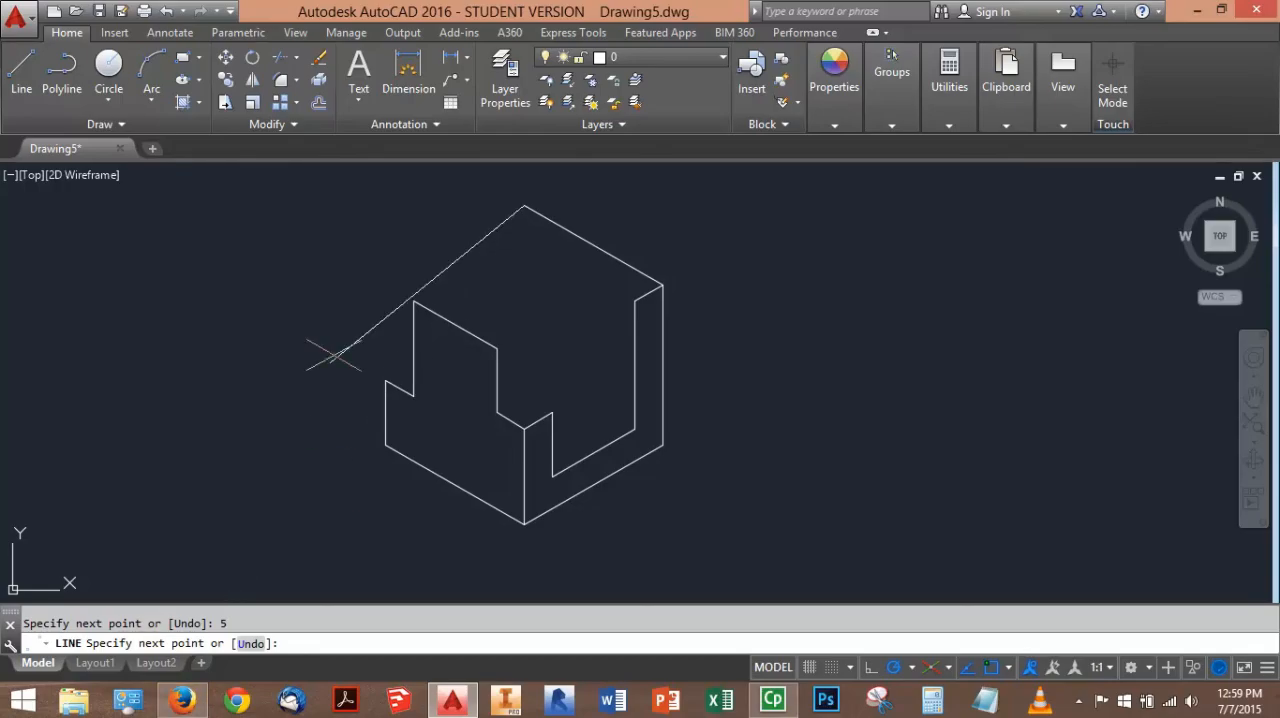
pyautogui.write('2')
pyautogui.press('Return')
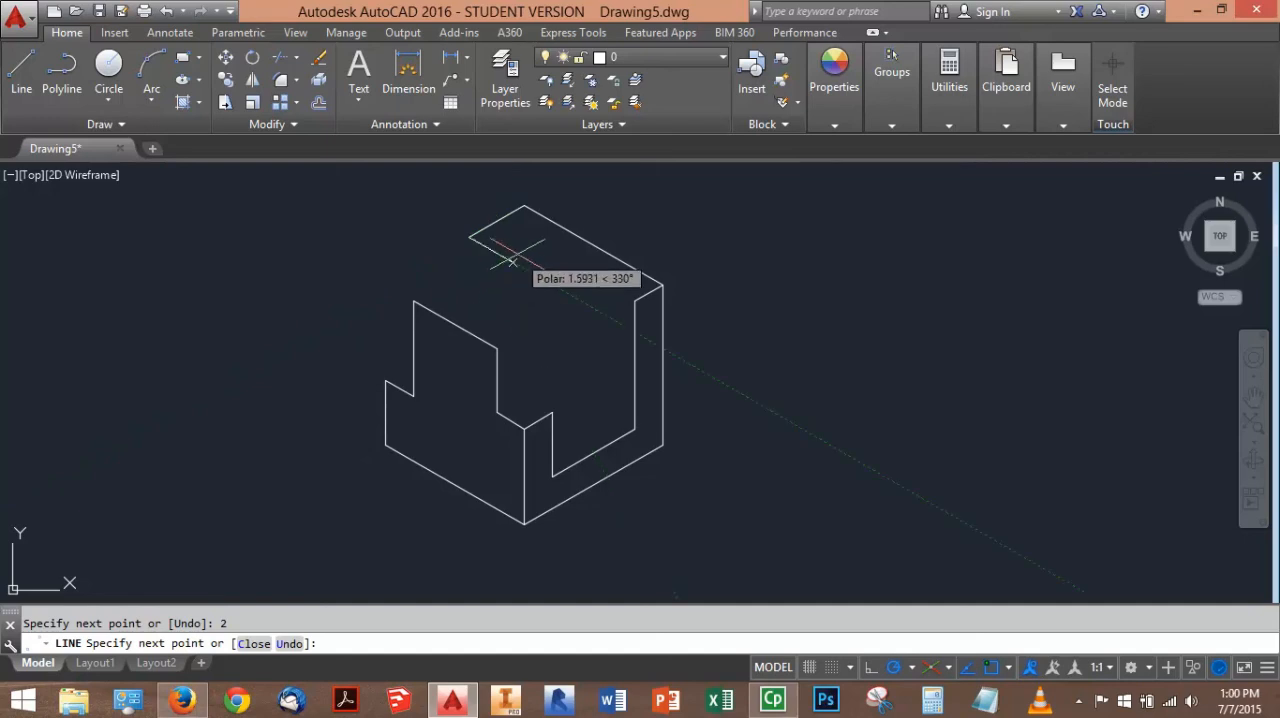
pyautogui.write('1')
pyautogui.press('Return')
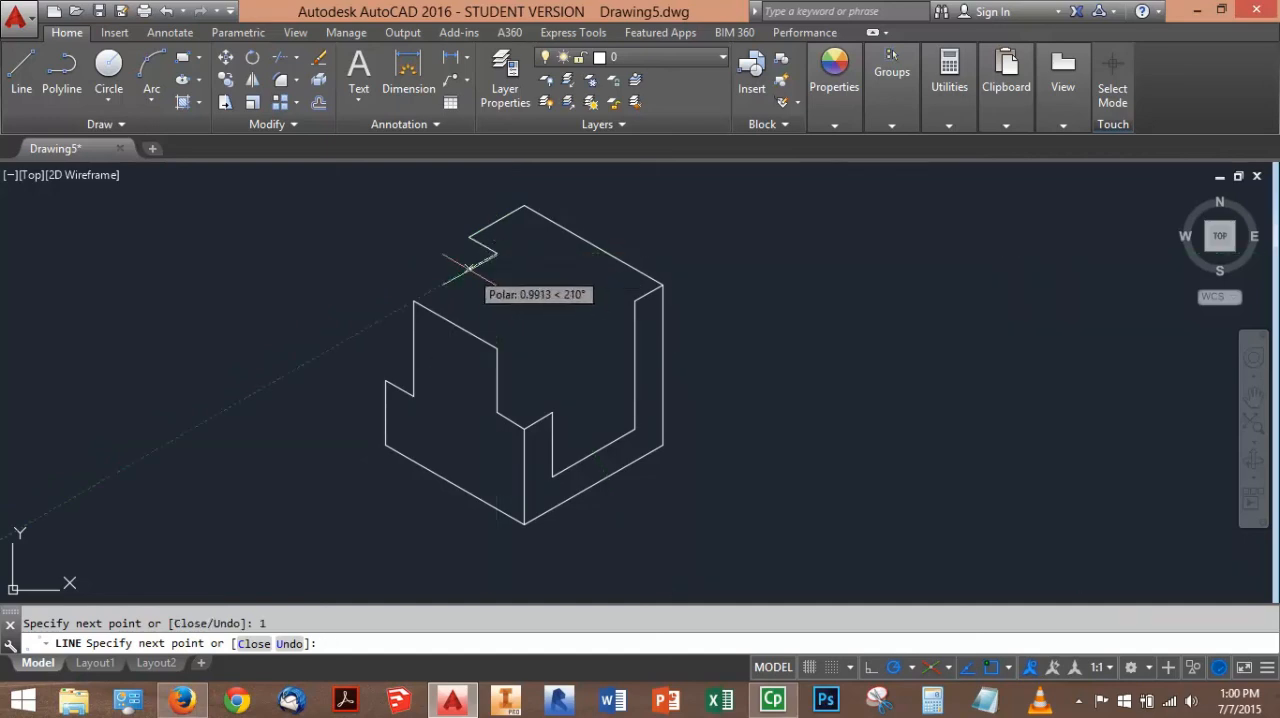
pyautogui.press('Return')
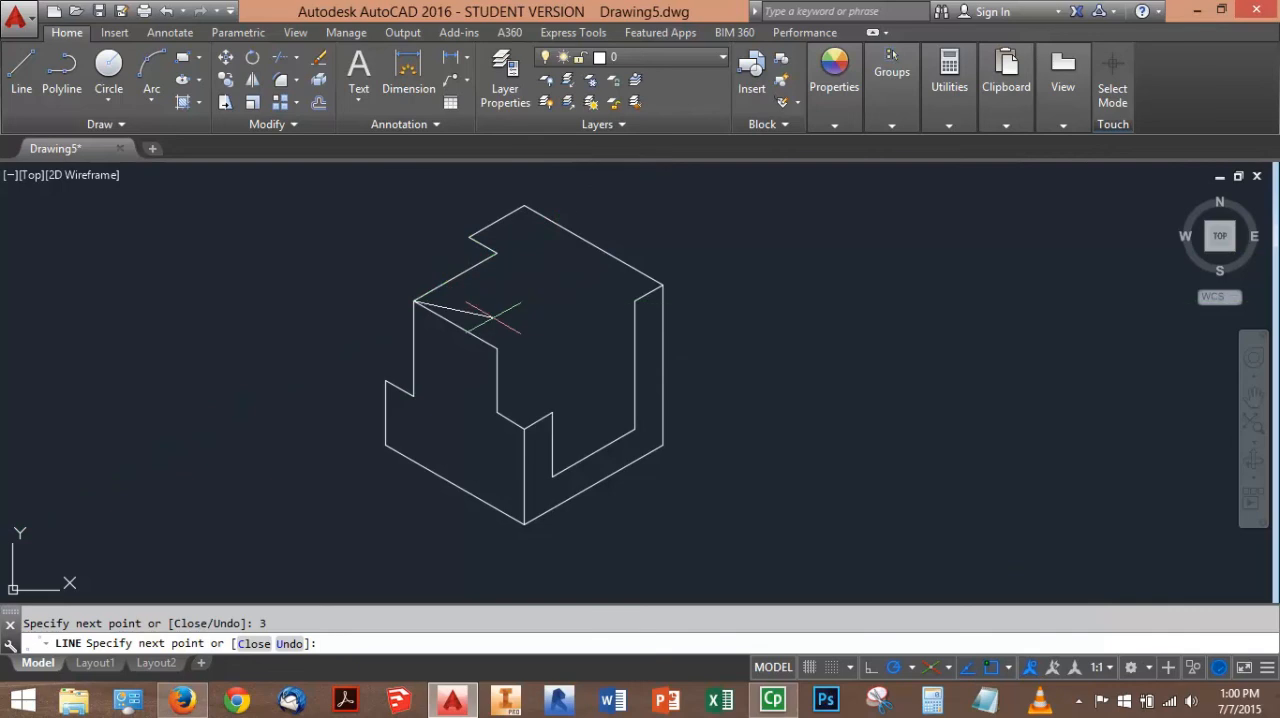
pyautogui.press('Escape')
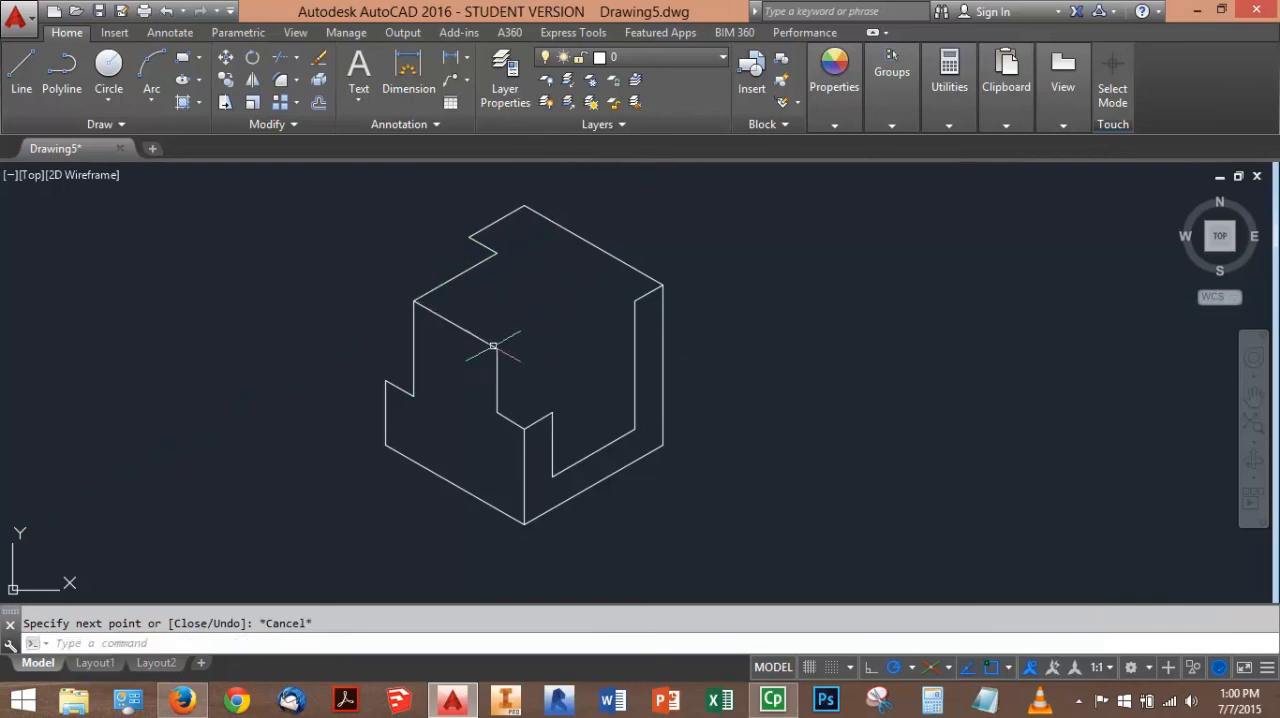
# Check the PDF, then draw a 1-unit edge at 30° from the lower end of the left face's top edge
pyautogui.click(177, 703)
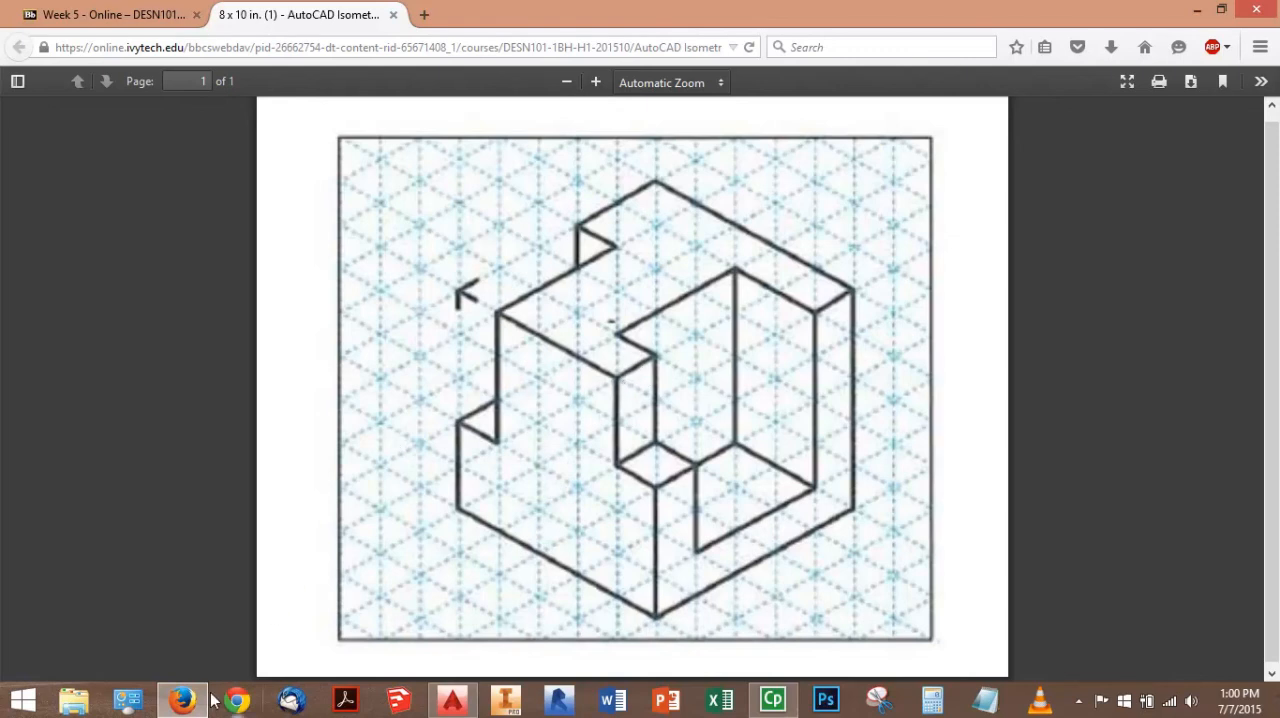
pyautogui.click(452, 700)
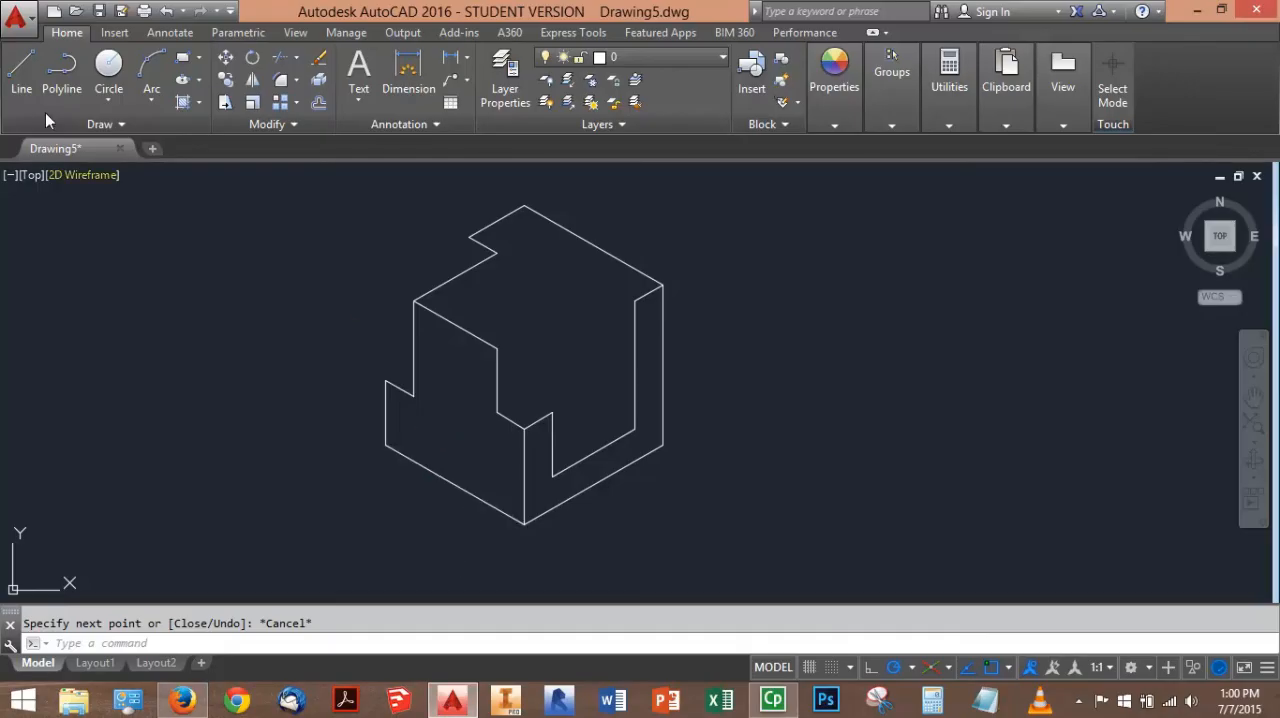
pyautogui.click(21, 70)
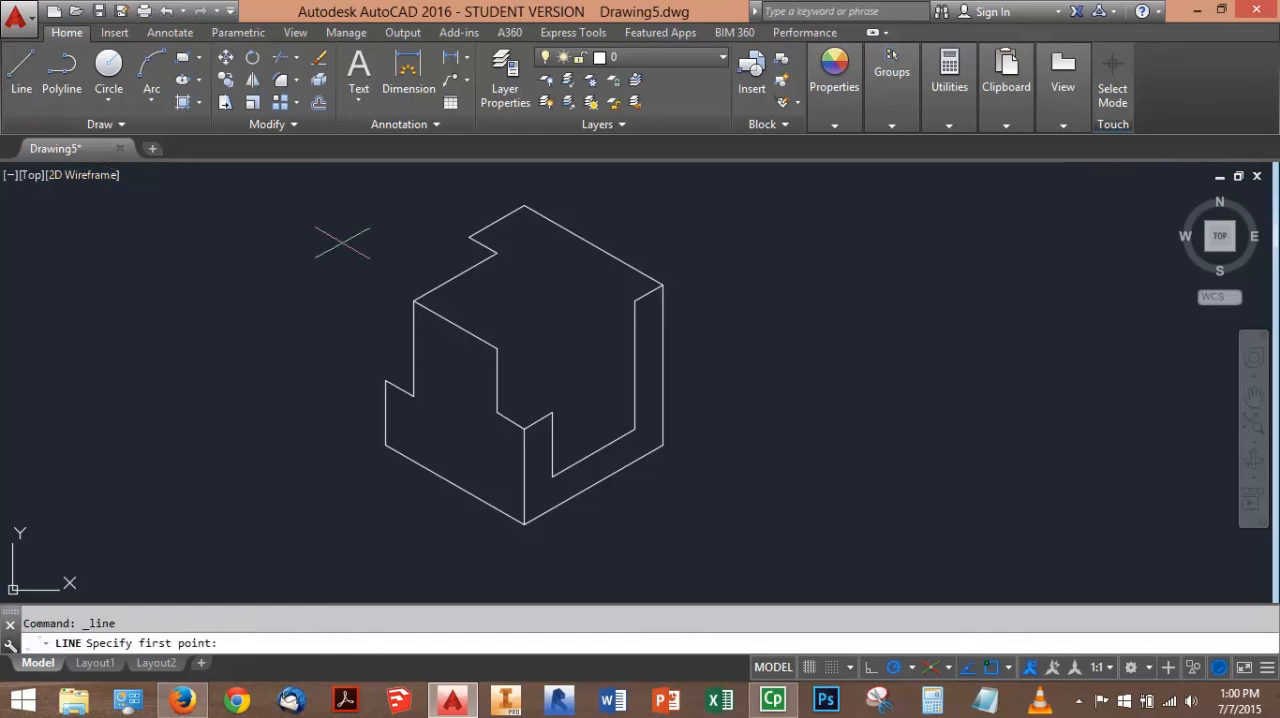
pyautogui.click(497, 349)
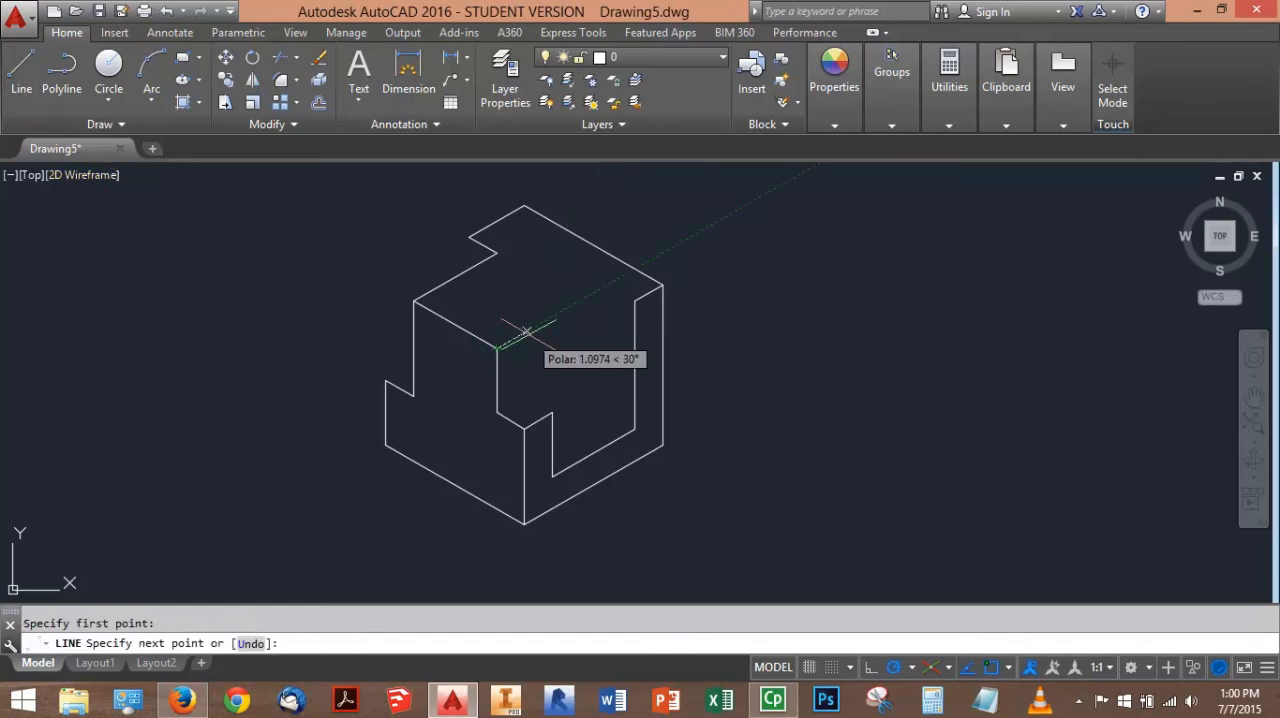
pyautogui.write('1')
pyautogui.press('Return')
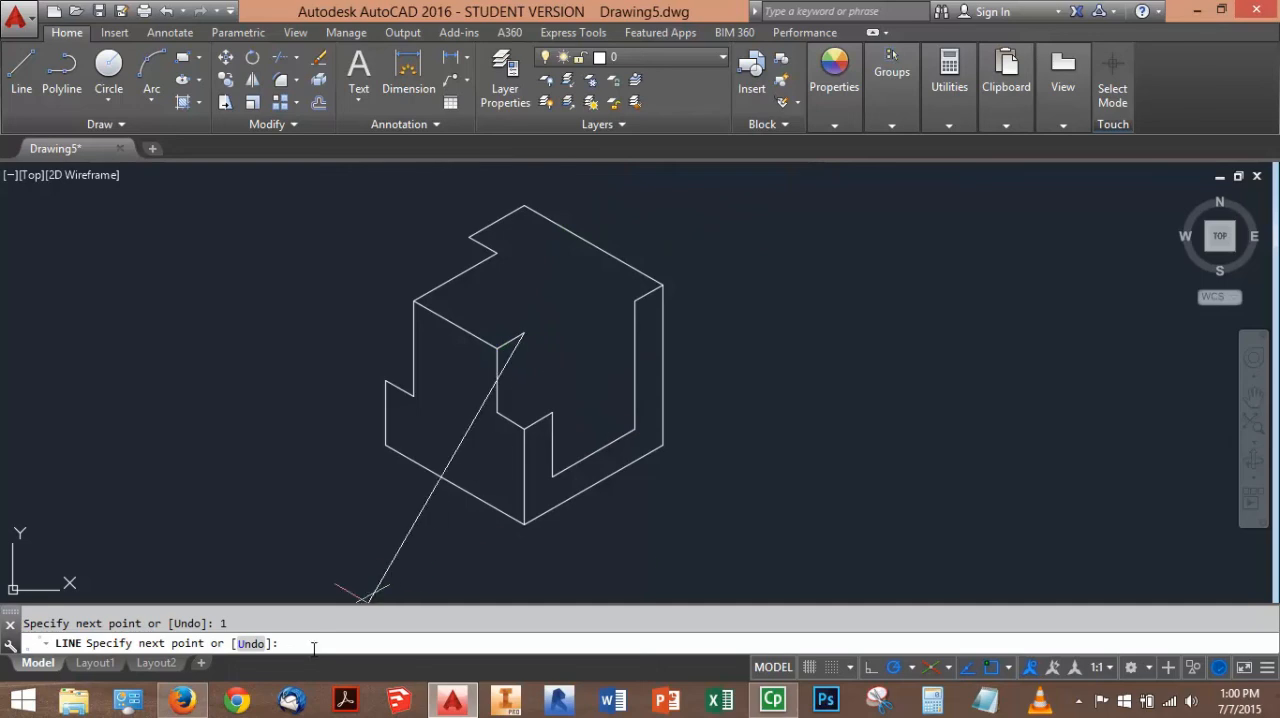
# Check the PDF, extend the recess outline 1 unit at 150° and 3 units at 30°, and connect it to the right face's inner top corner
pyautogui.click(186, 703)
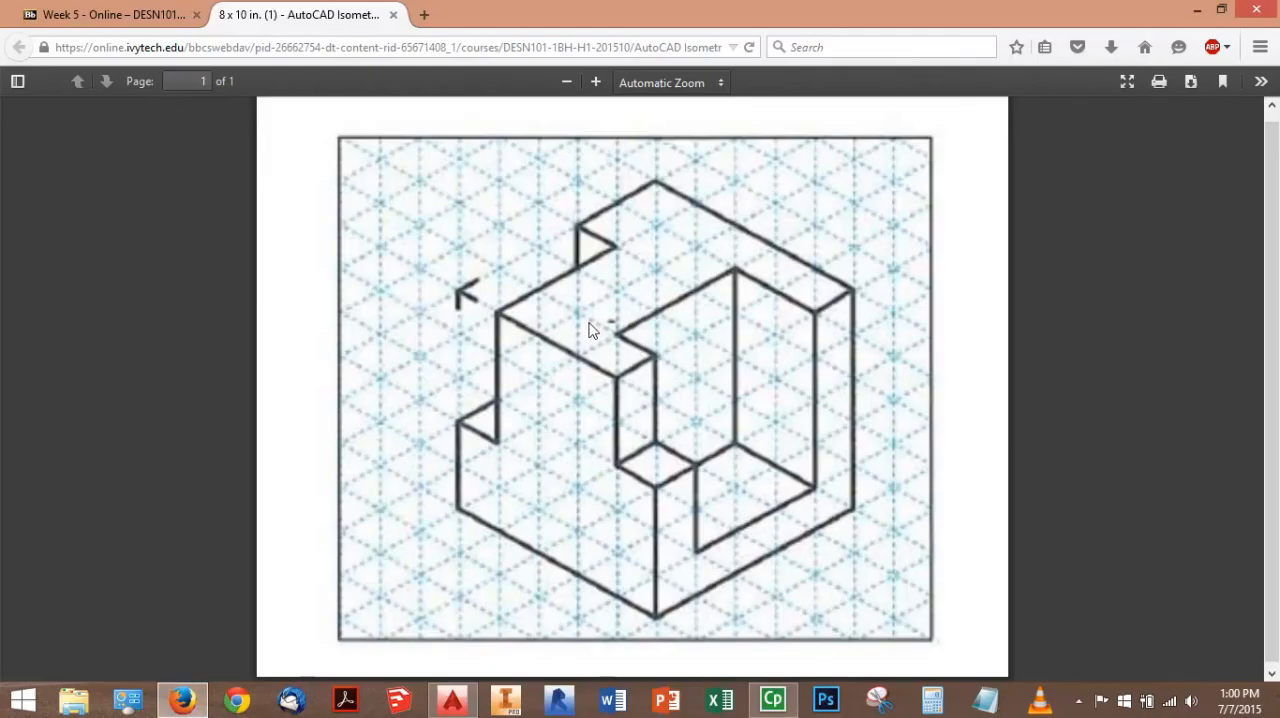
pyautogui.click(181, 700)
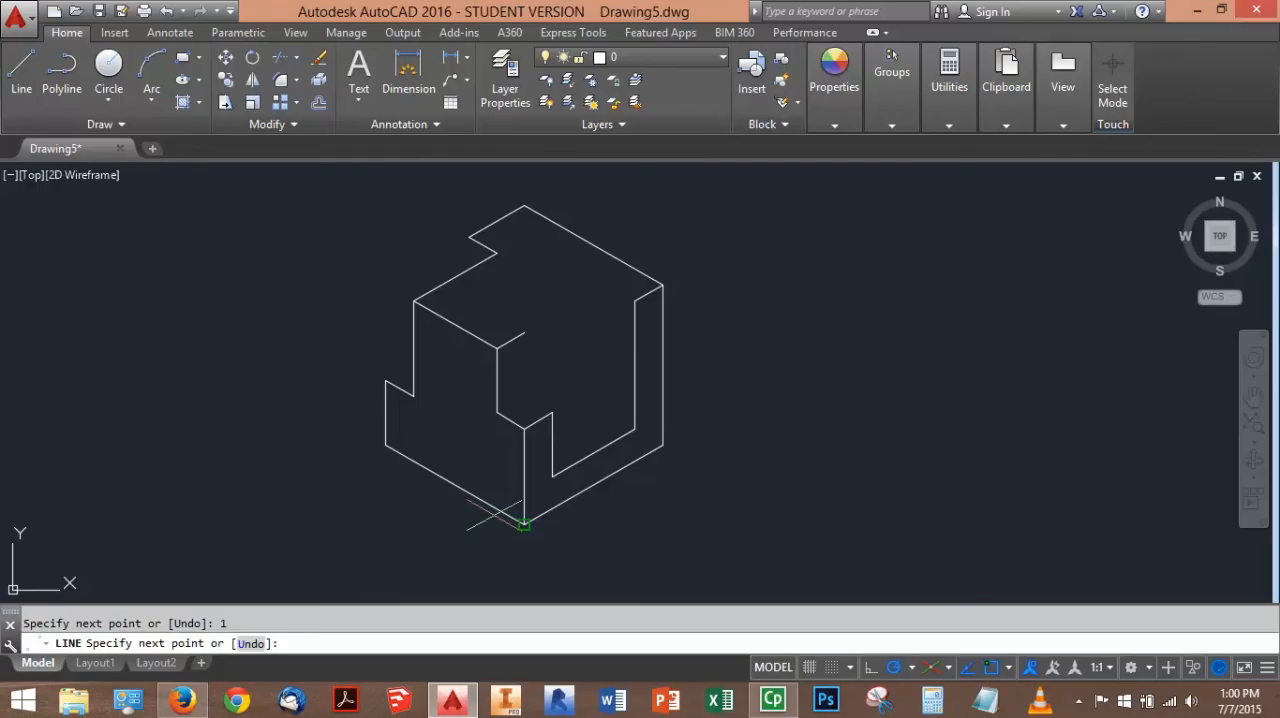
pyautogui.click(497, 319)
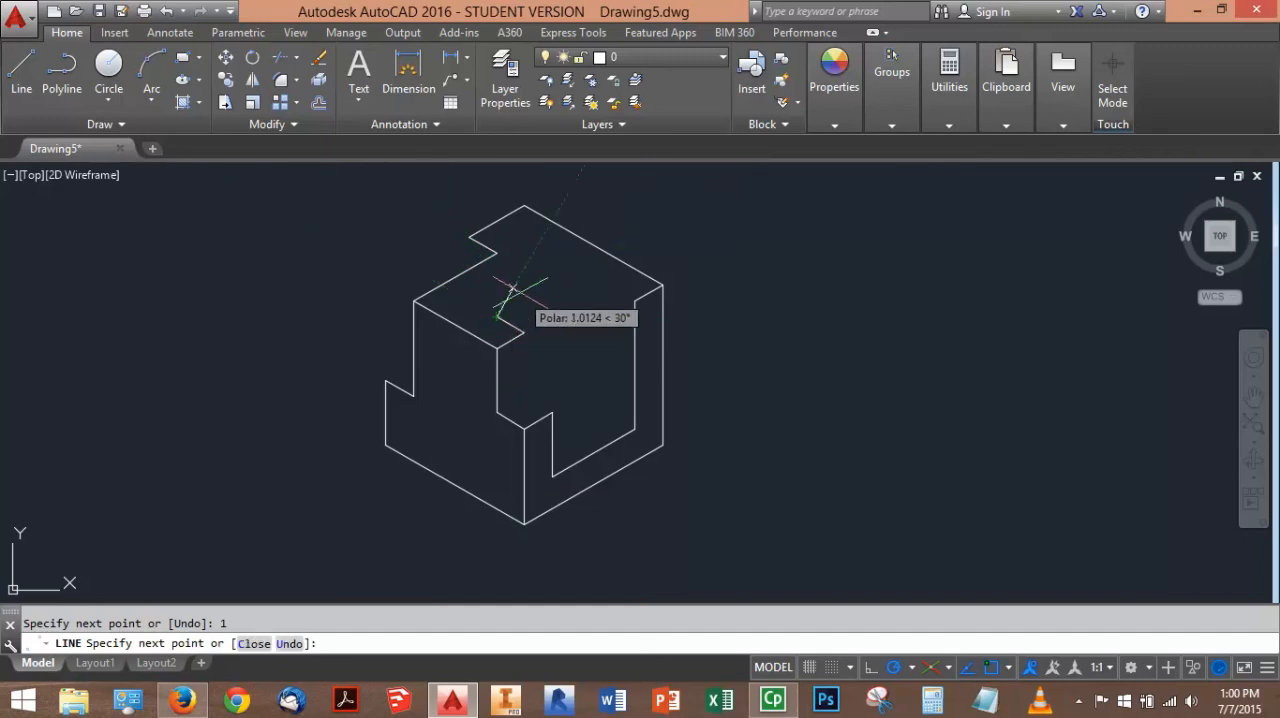
pyautogui.write('3')
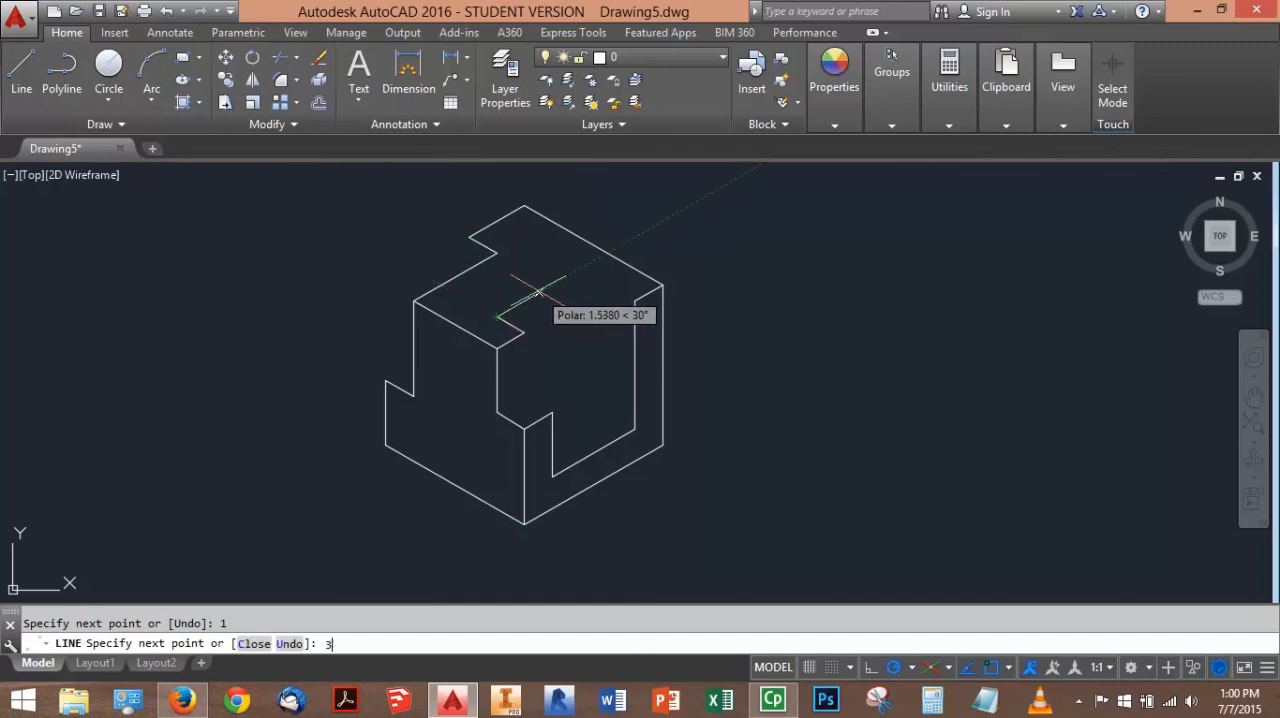
pyautogui.press('Return')
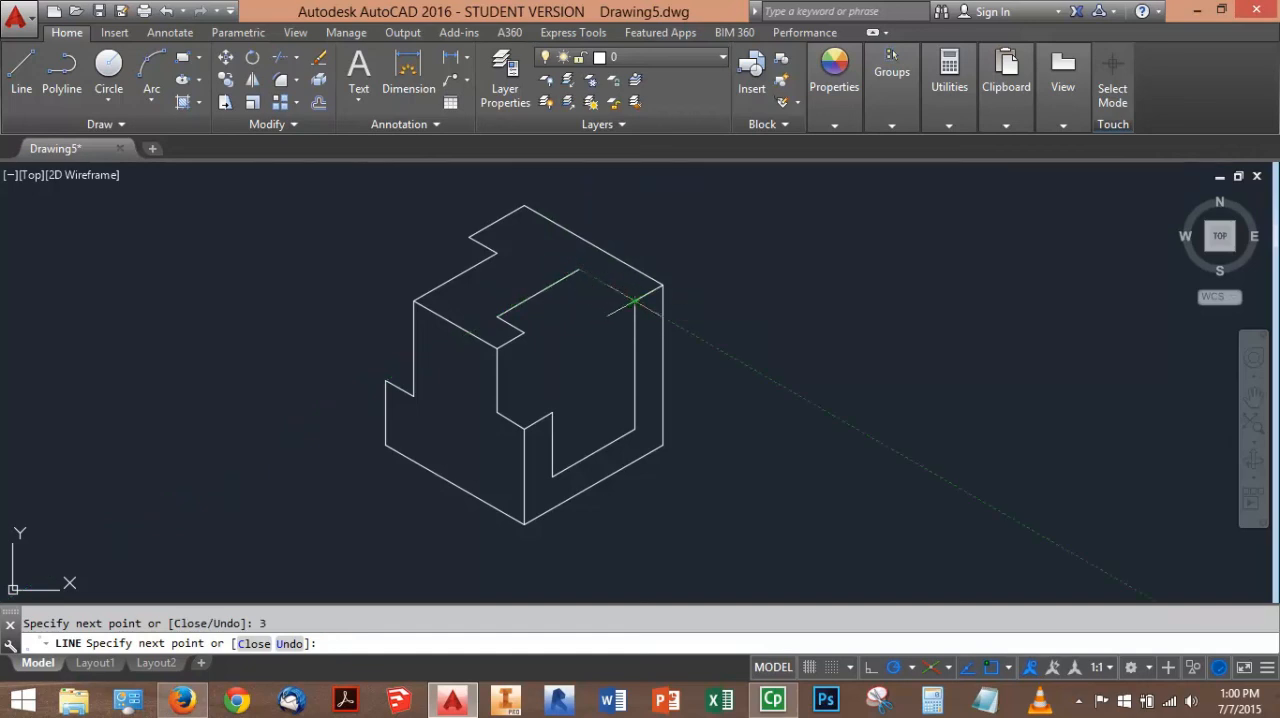
pyautogui.press('Escape')
pyautogui.press('Escape')
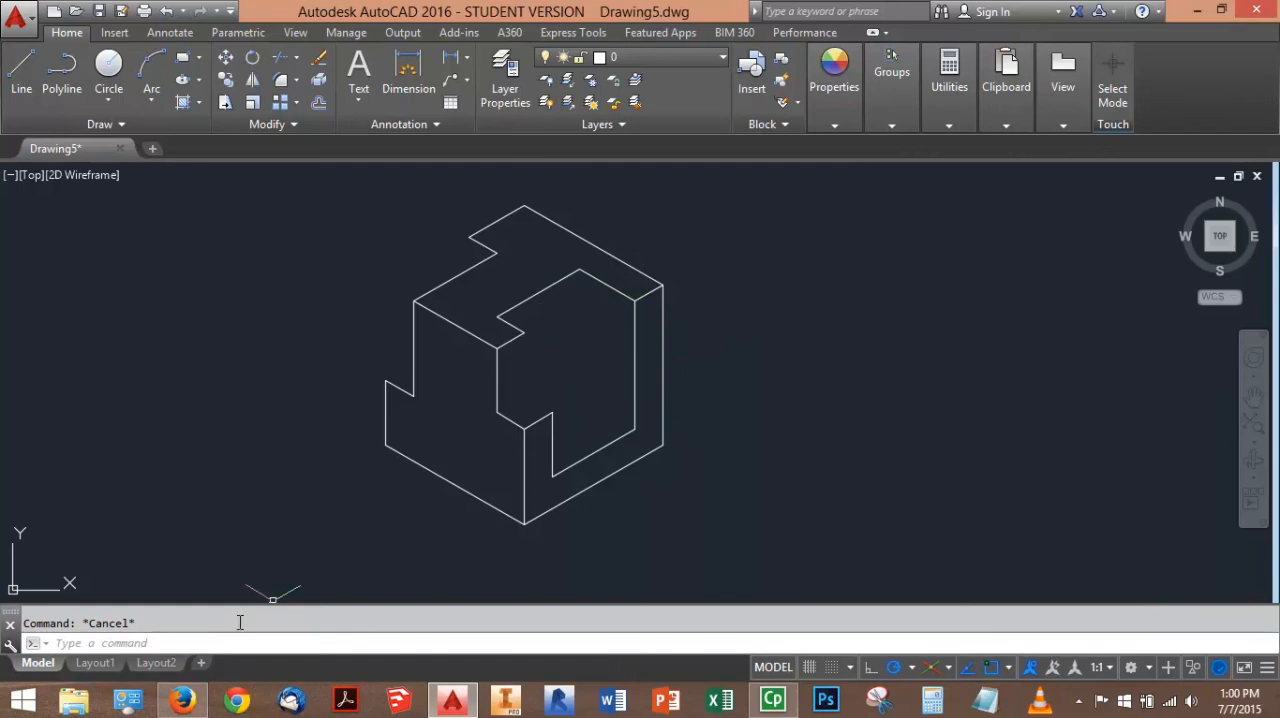
# After checking the PDF, draw a line 4 units down from the recess's back top corner and connect it to the right face's inner lower corner
pyautogui.click(20, 70)
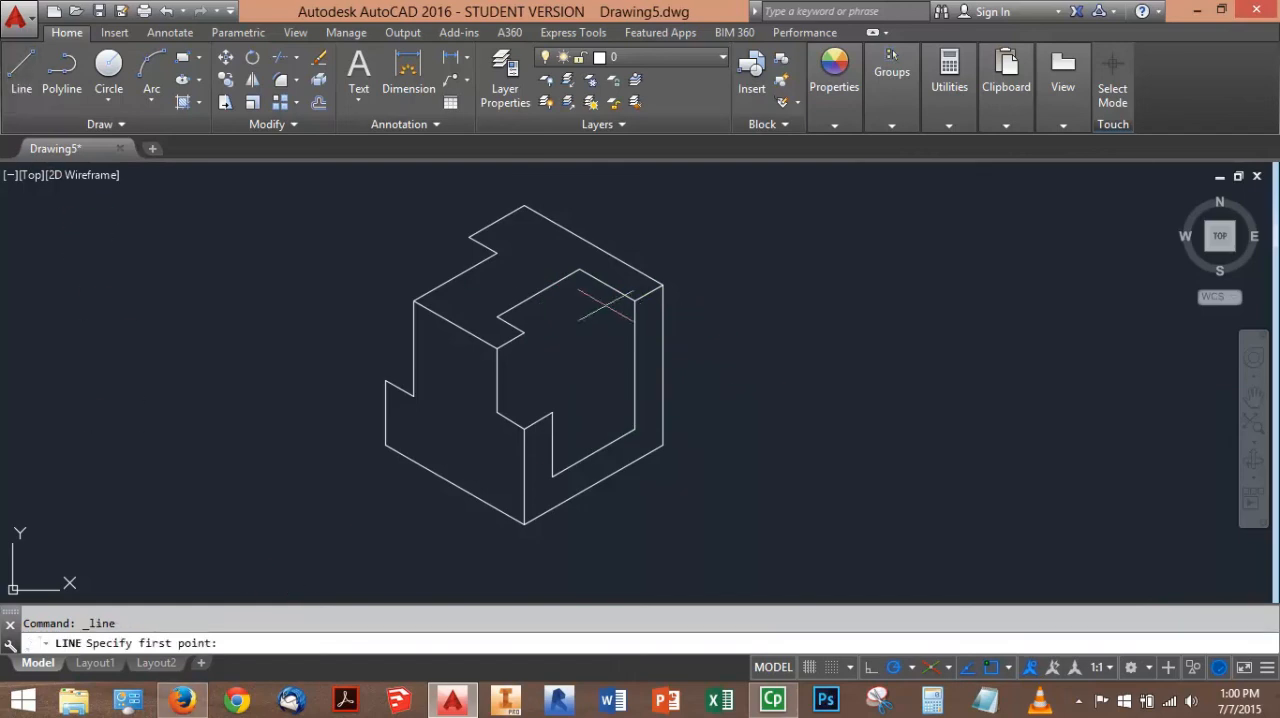
pyautogui.click(181, 700)
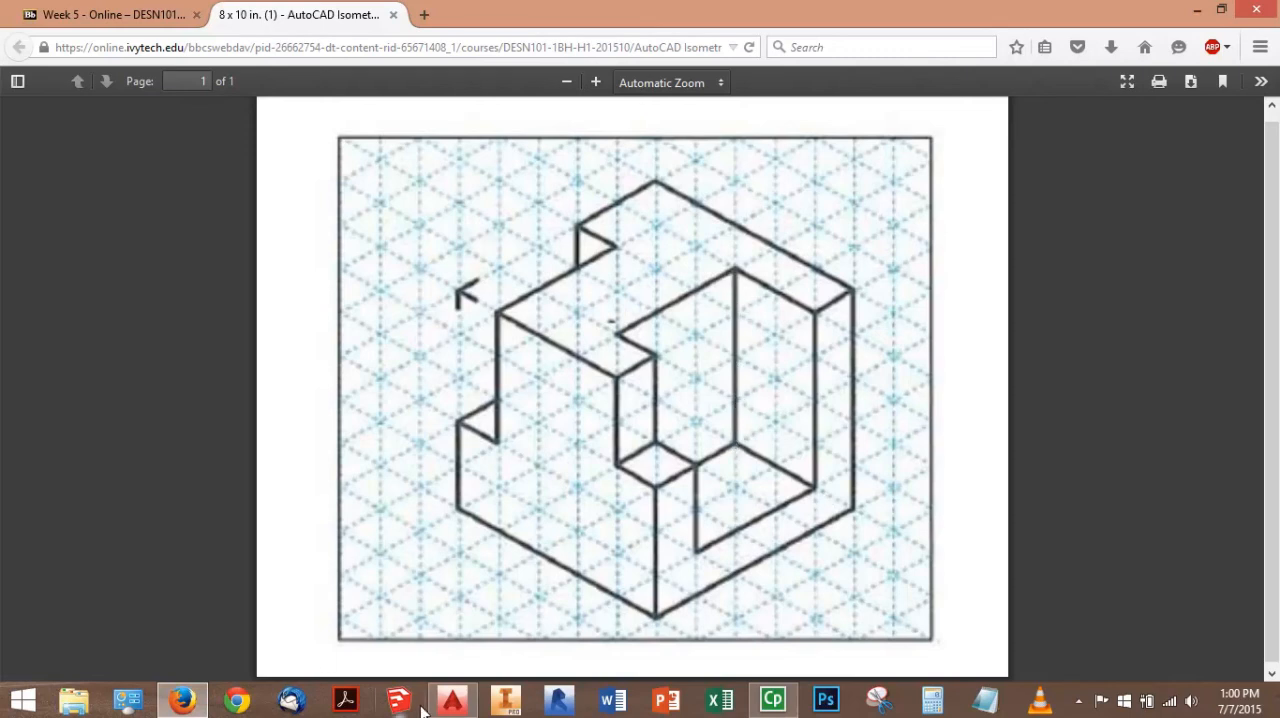
pyautogui.click(452, 700)
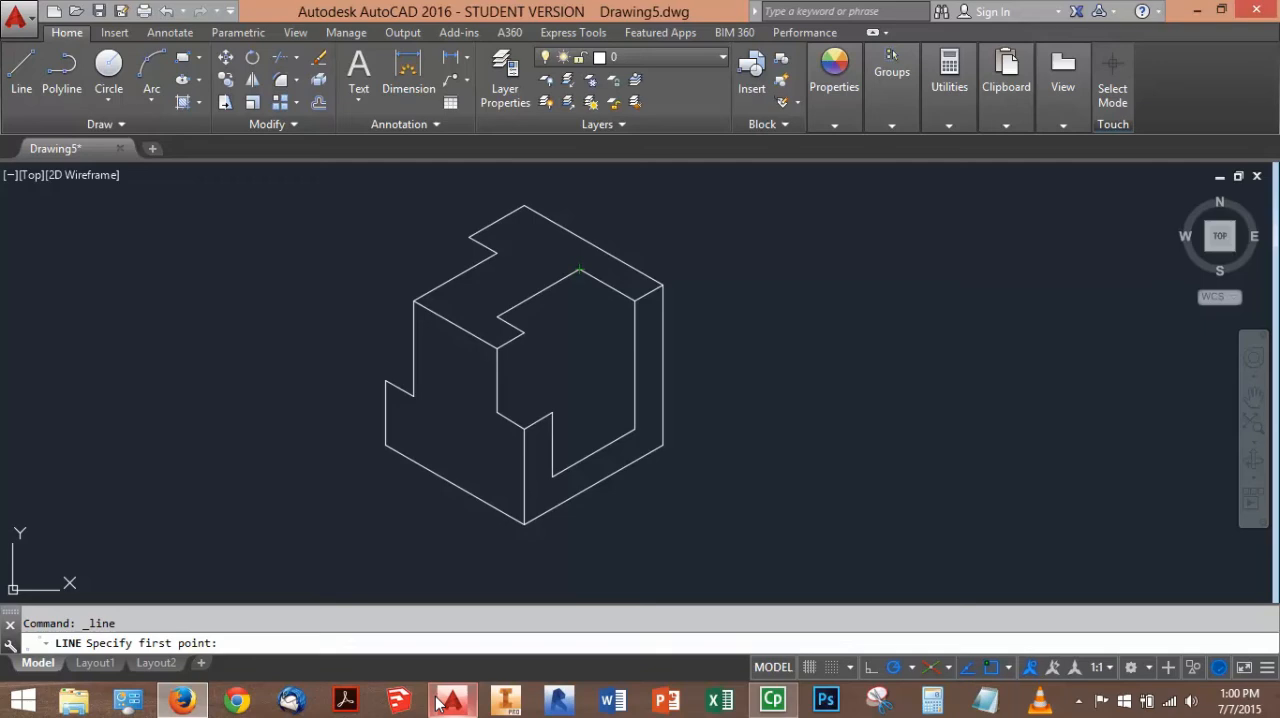
pyautogui.click(579, 270)
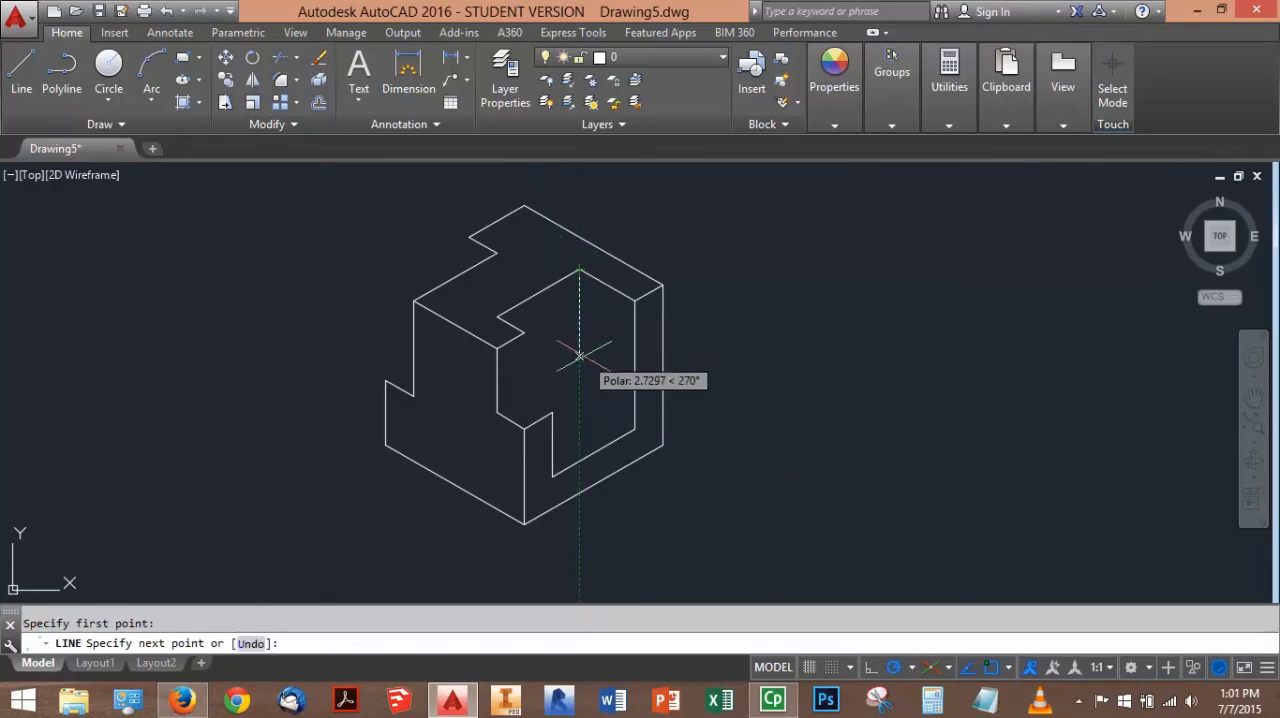
pyautogui.write('4')
pyautogui.press('Return')
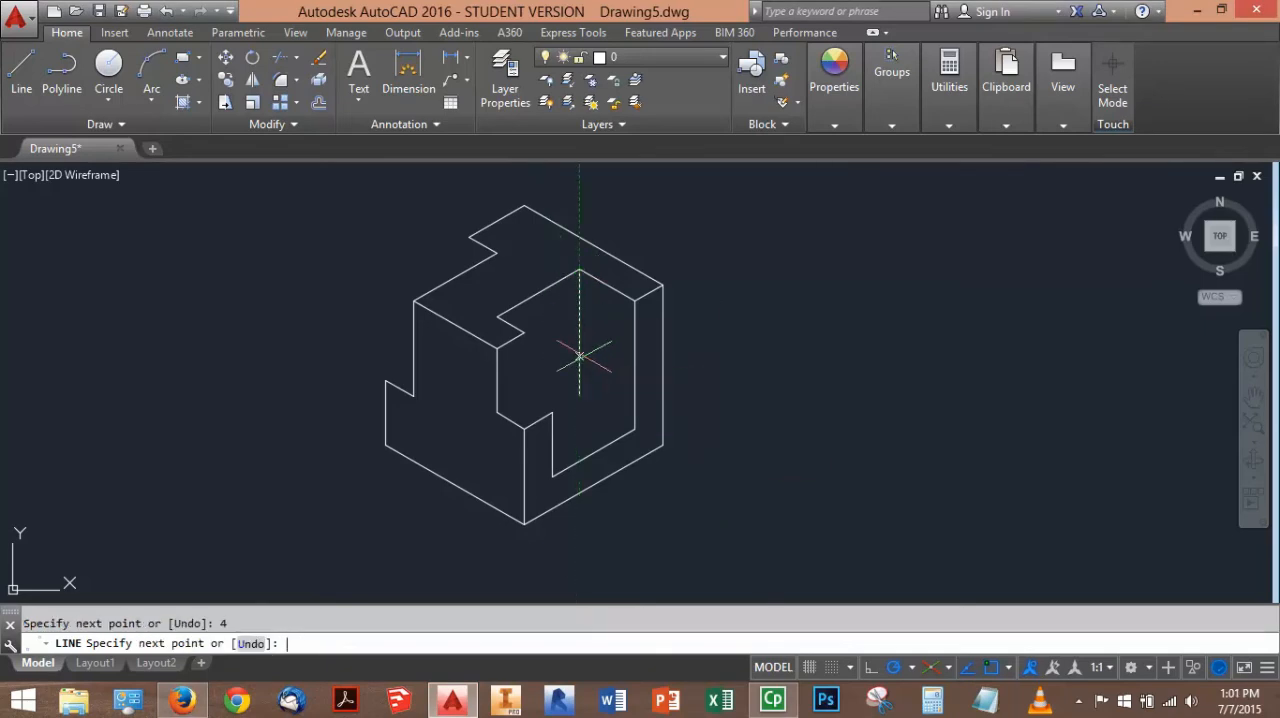
pyautogui.click(634, 428)
pyautogui.press('Escape')
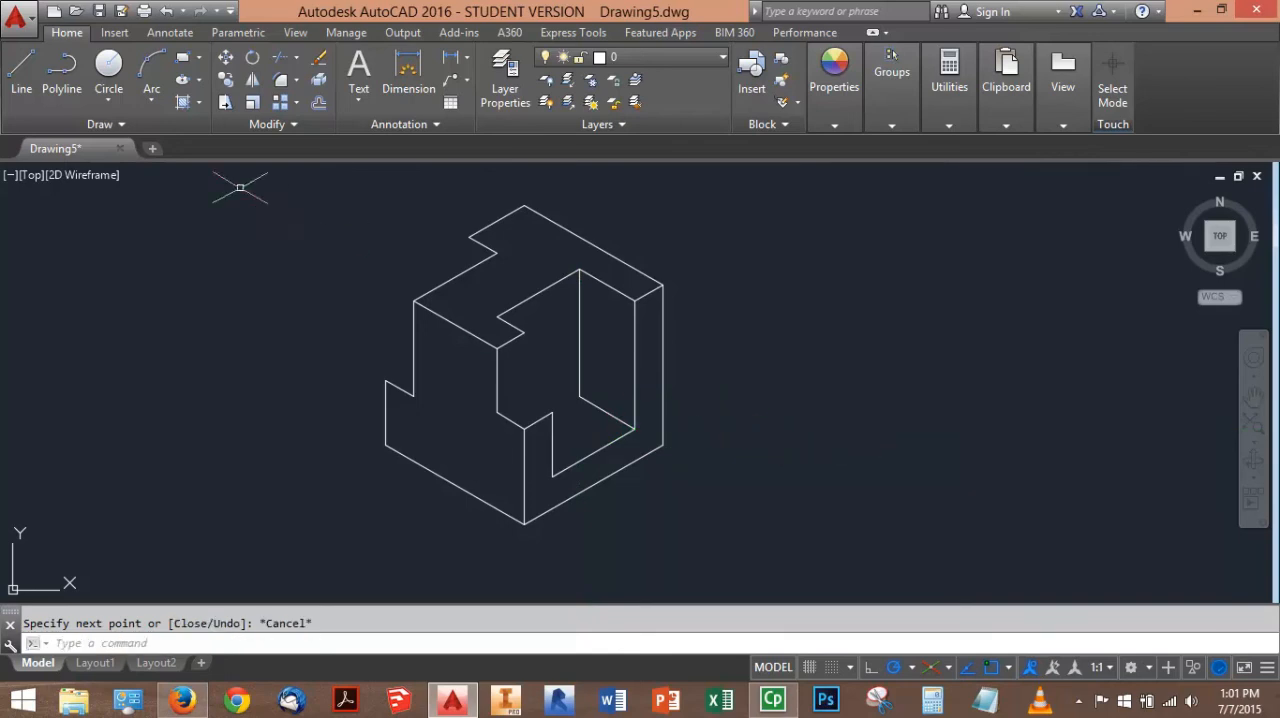
# Draw a line from the recess's back bottom corner to the top of the short inner vertical edge on the right face
pyautogui.click(21, 70)
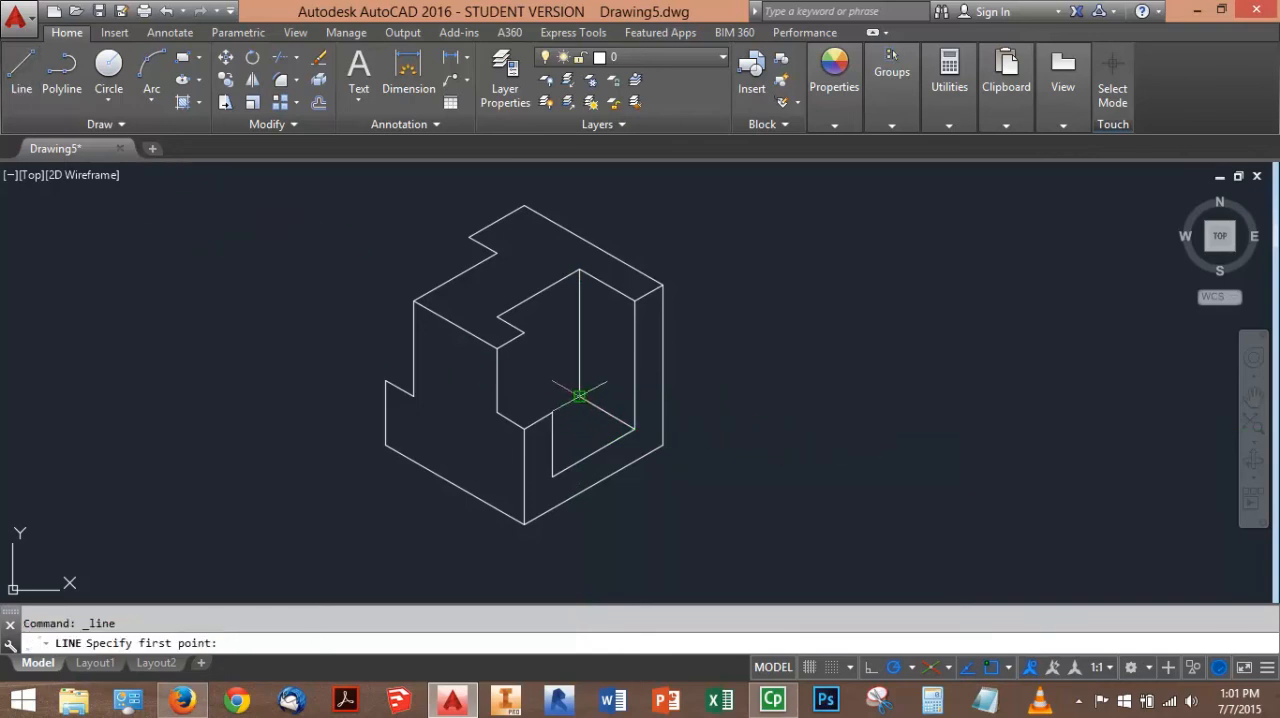
pyautogui.click(552, 412)
pyautogui.press('Escape')
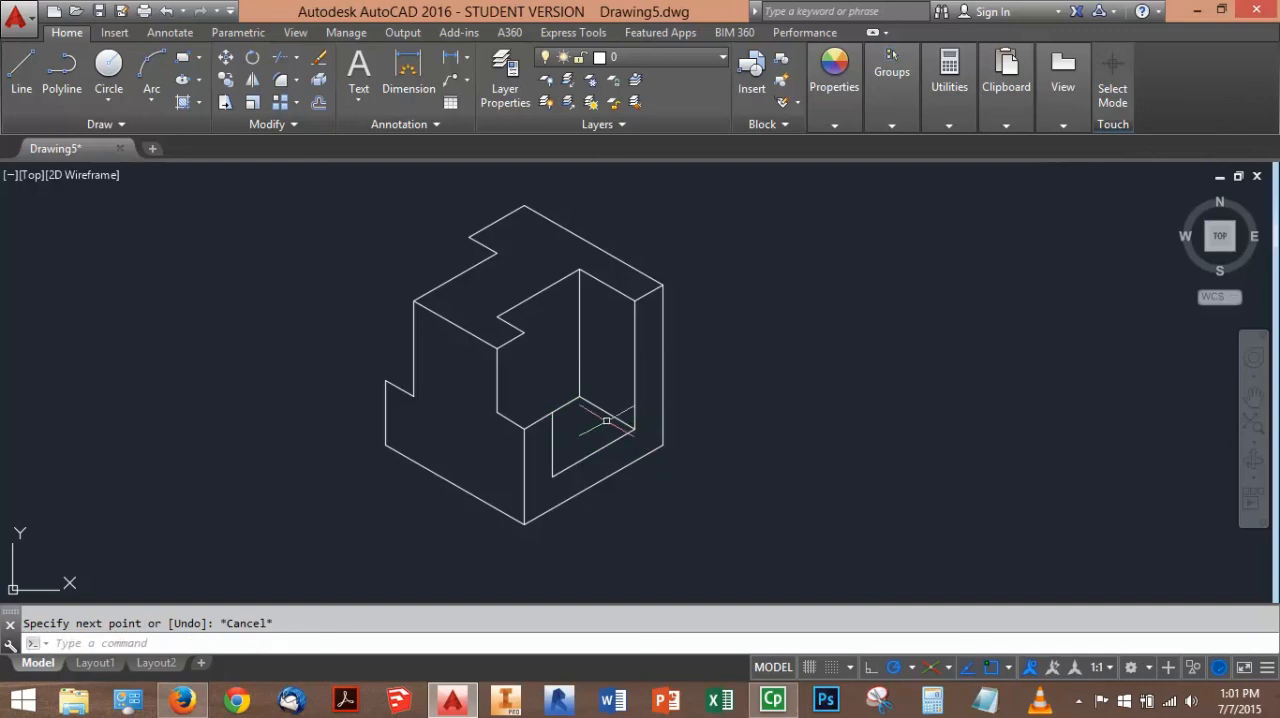
# Draw a line 2 units down from the top face's front notch corner and connect it to the right face's short vertical edge
pyautogui.click(21, 70)
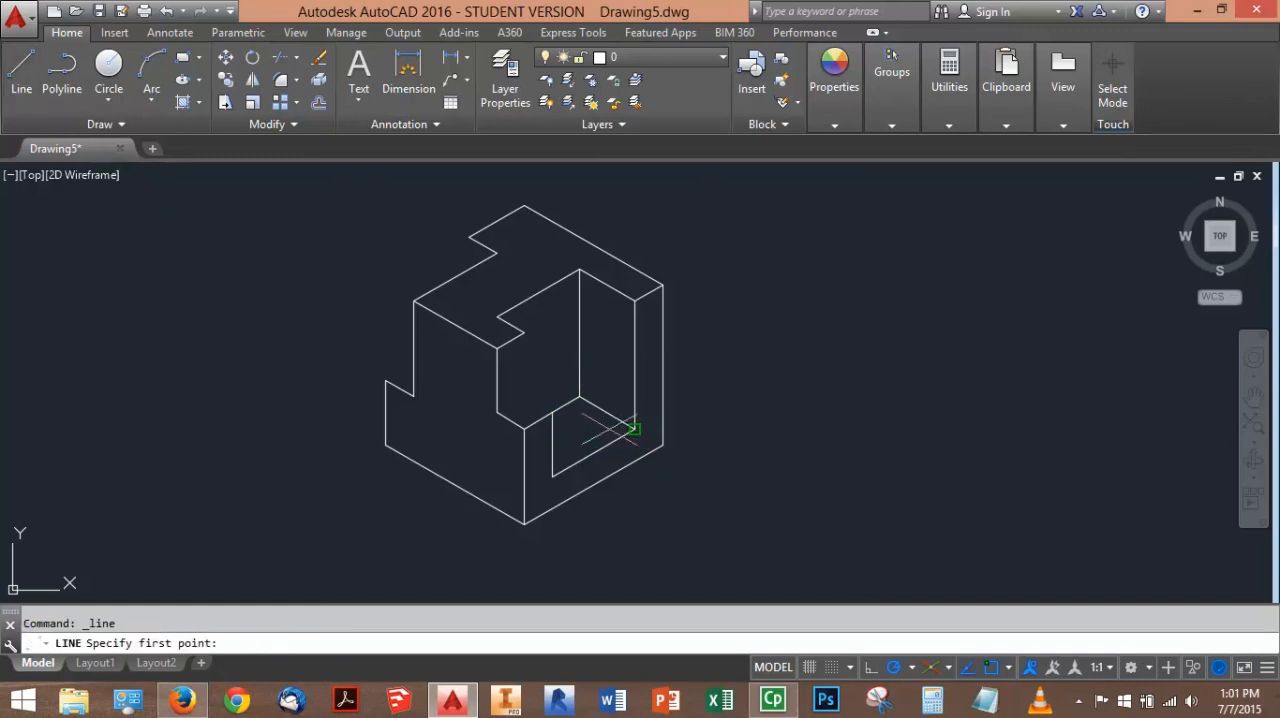
pyautogui.click(524, 332)
pyautogui.write('2')
pyautogui.press('Return')
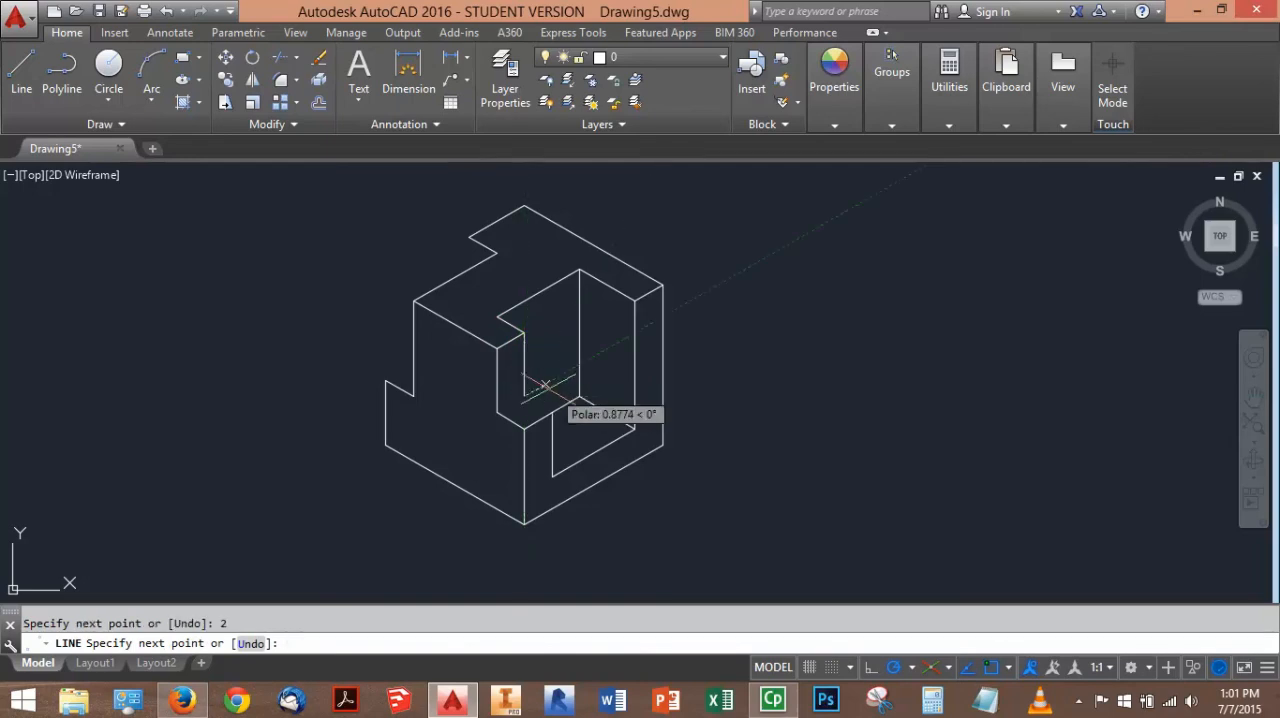
pyautogui.click(551, 413)
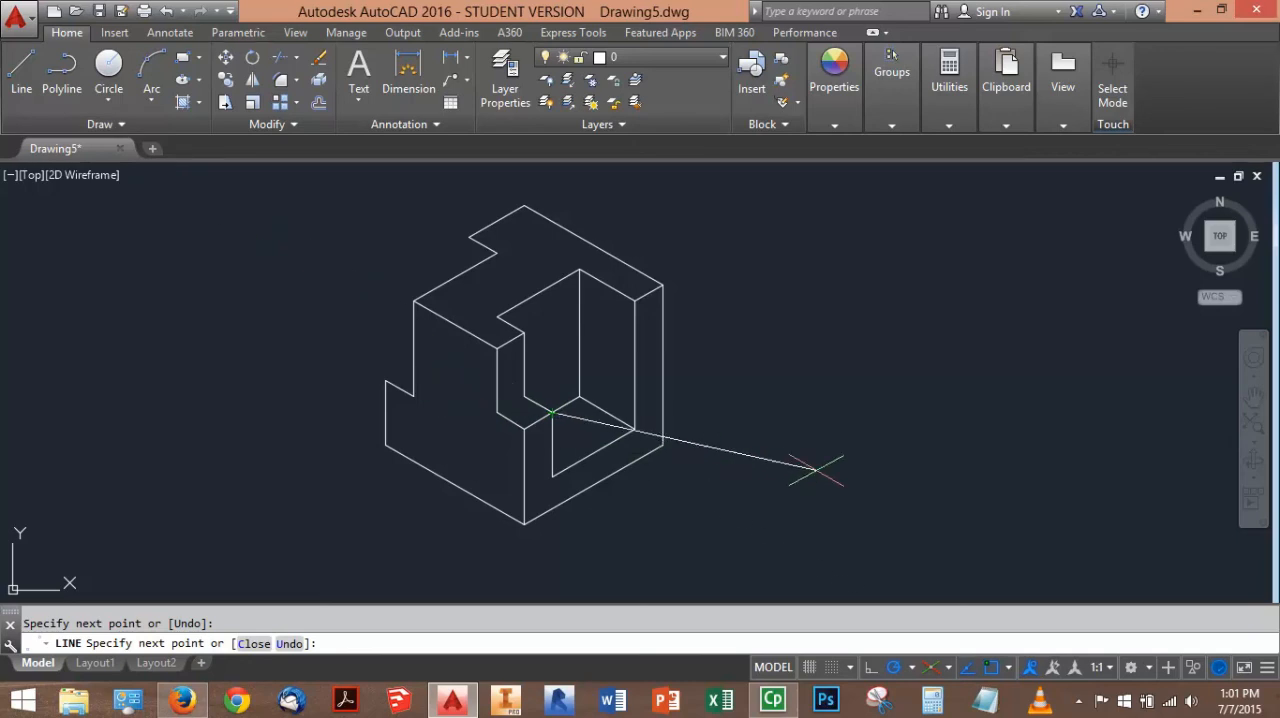
pyautogui.press('Return')
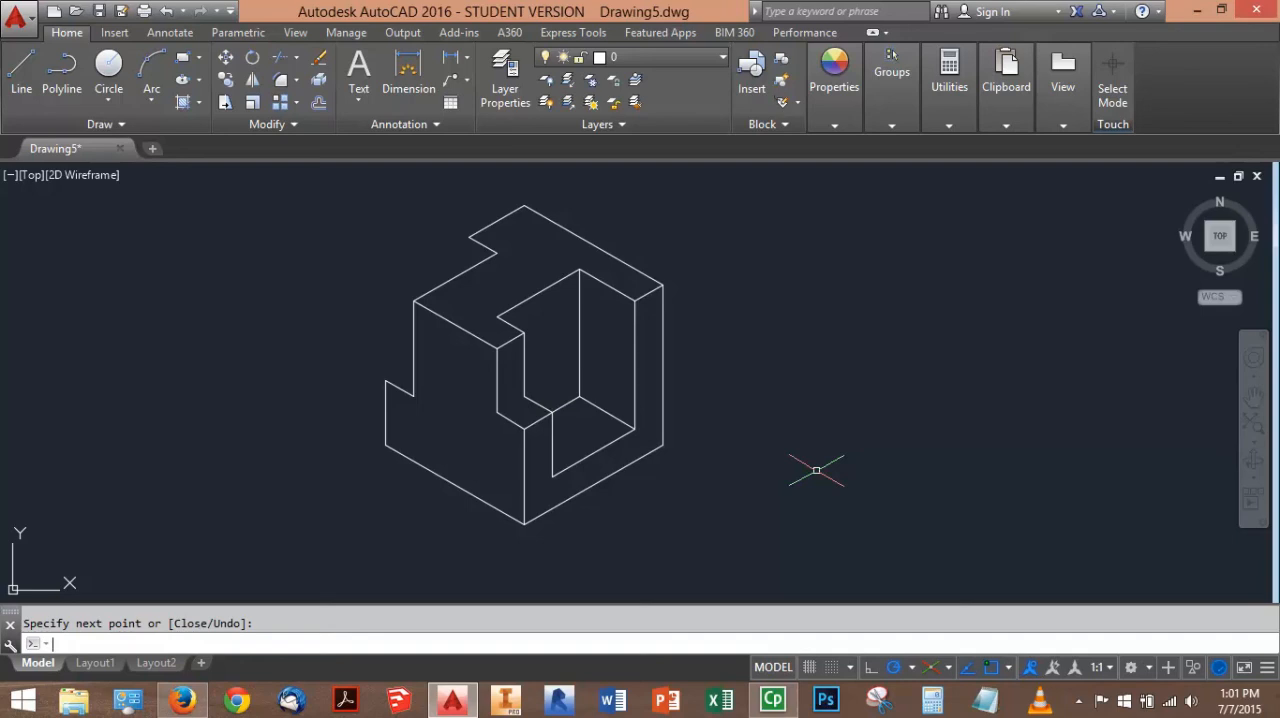
# Draw six separate freehand practice lines in the empty area to the right of the object, repeating the Line command
pyautogui.press('Return')
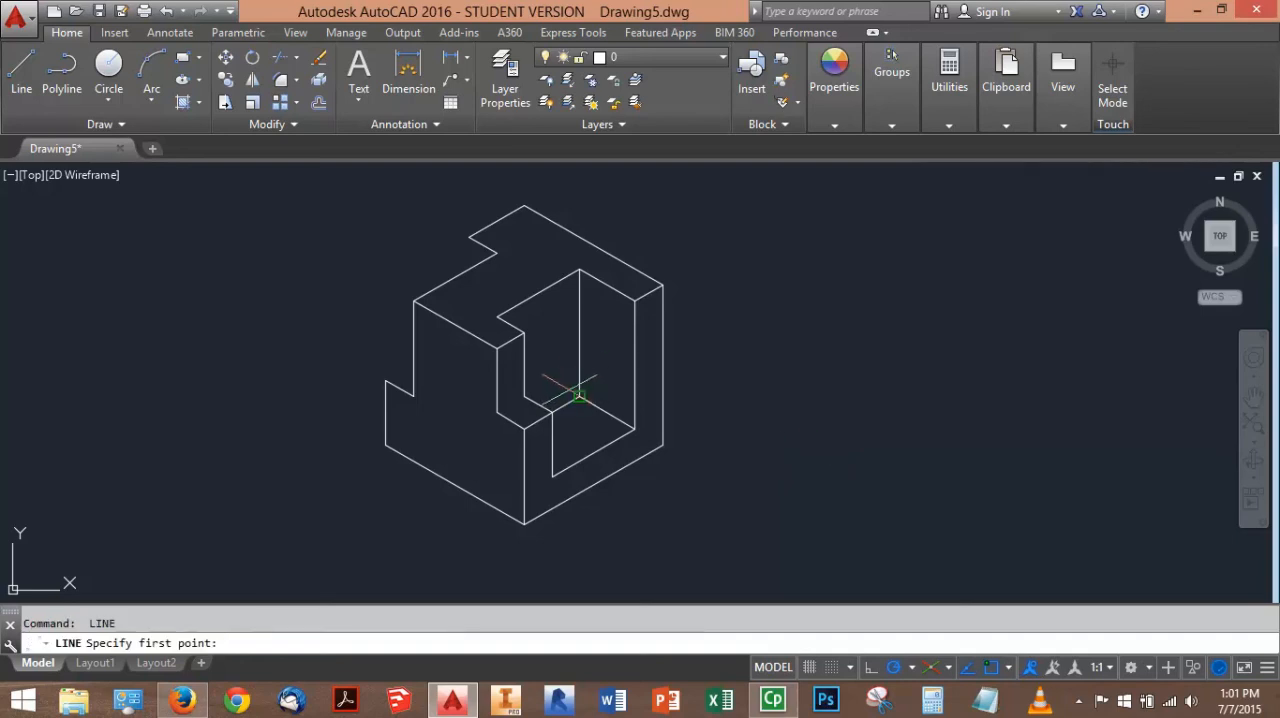
pyautogui.click(786, 293)
pyautogui.click(916, 425)
pyautogui.press('Return')
pyautogui.press('Return')
pyautogui.click(911, 290)
pyautogui.click(993, 401)
pyautogui.press('Return')
pyautogui.press('Return')
pyautogui.click(1000, 293)
pyautogui.click(1000, 500)
pyautogui.press('Return')
pyautogui.press('Return')
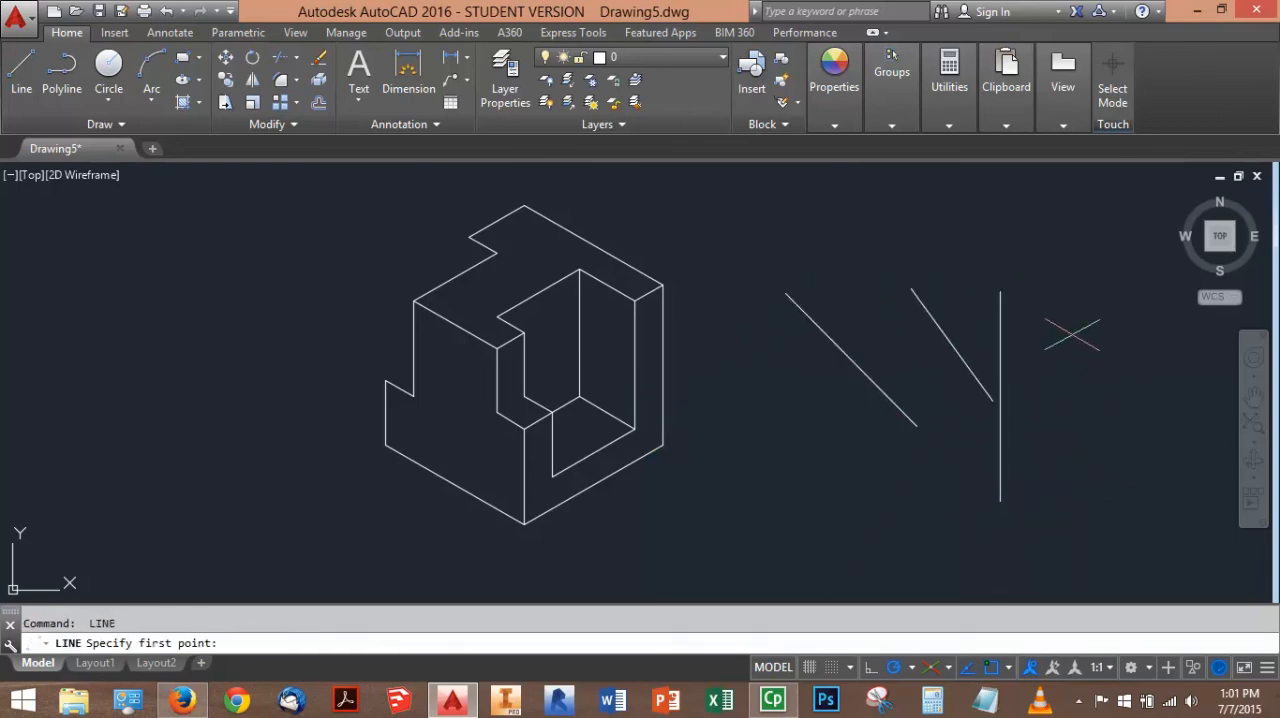
pyautogui.click(1090, 238)
pyautogui.click(904, 359)
pyautogui.press('Return')
pyautogui.press('Return')
pyautogui.click(848, 281)
pyautogui.click(833, 406)
pyautogui.press('Return')
pyautogui.press('Return')
pyautogui.click(884, 270)
pyautogui.click(861, 428)
pyautogui.press('Return')
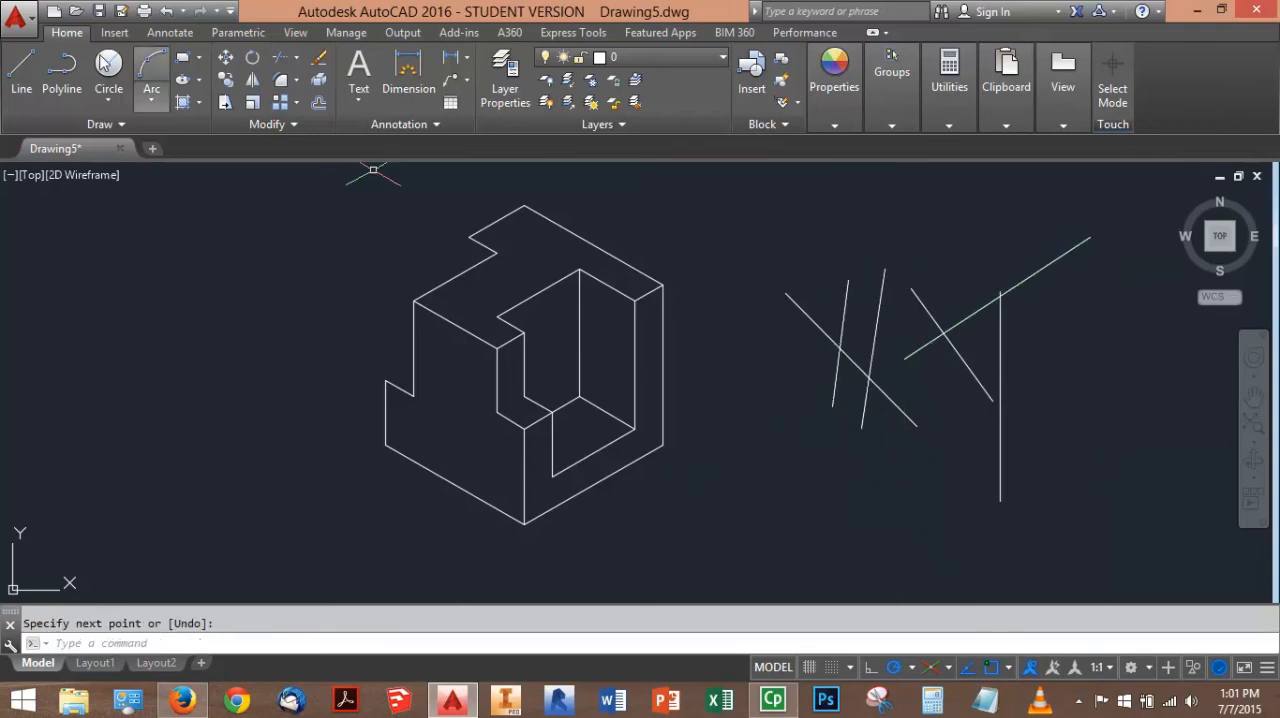
# Erase all six practice lines beside the object
pyautogui.press('Escape')
pyautogui.click(1087, 462)
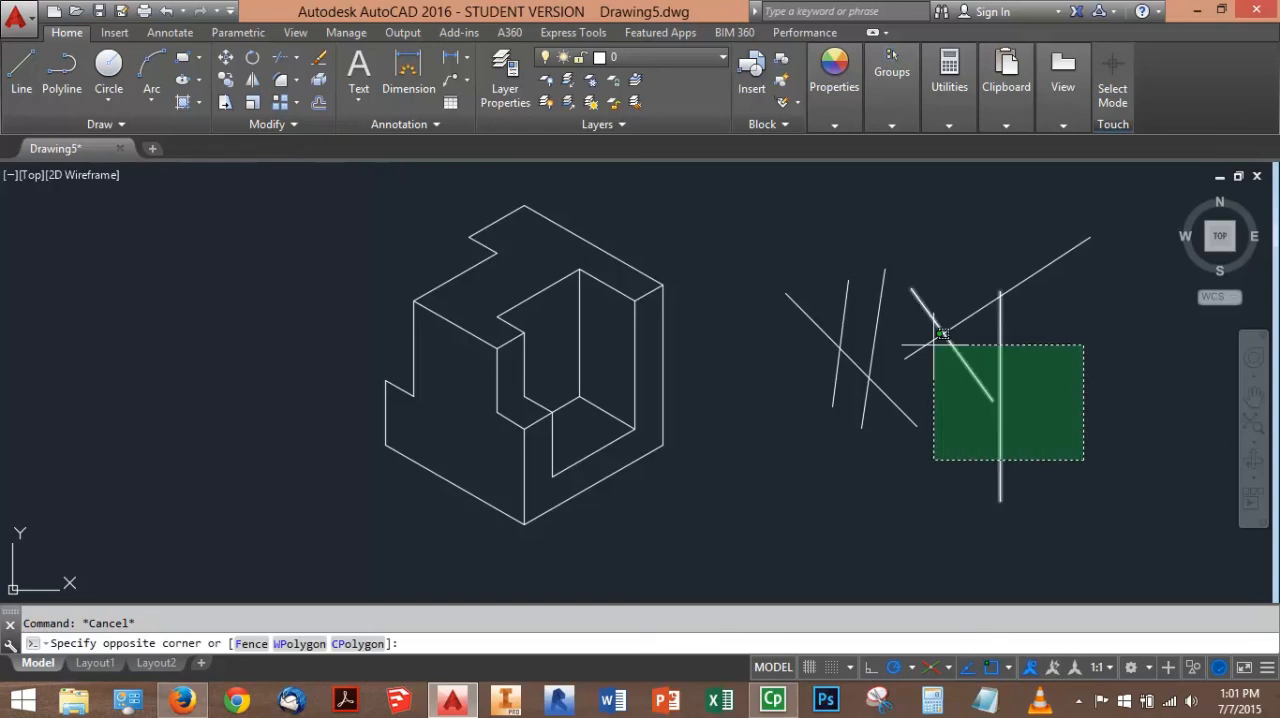
pyautogui.click(798, 274)
pyautogui.press('Delete')
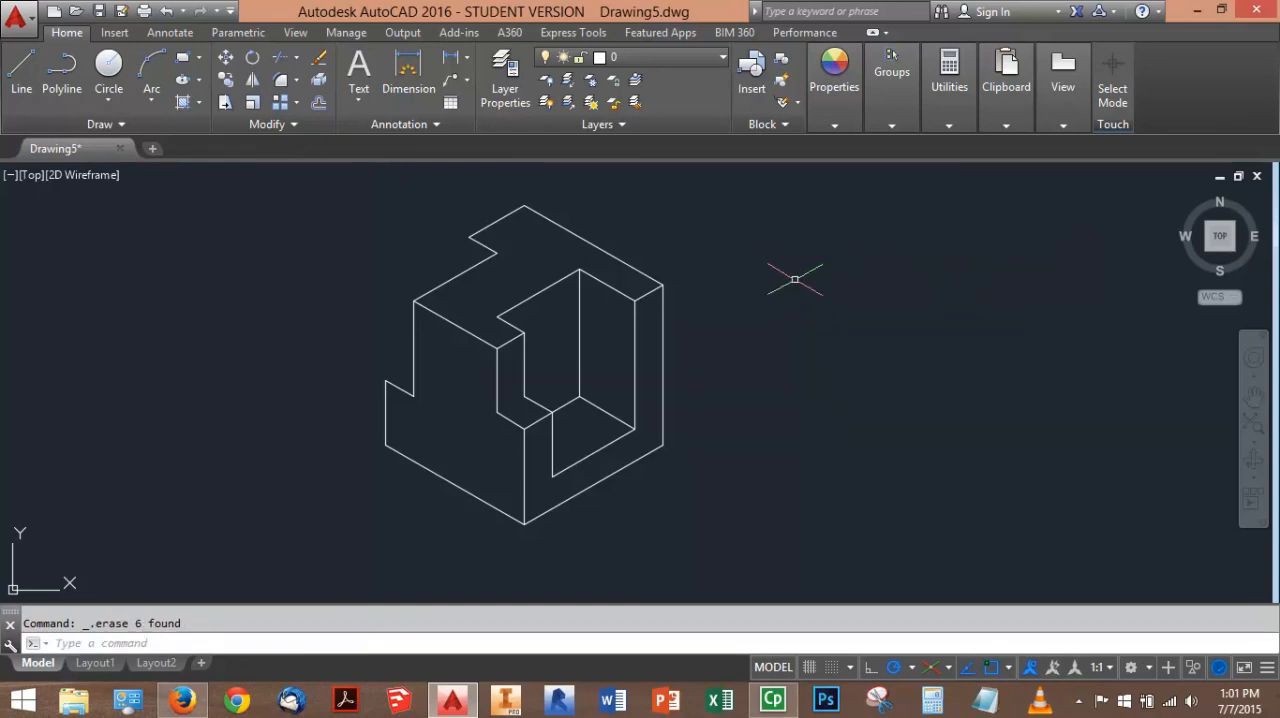
# Close the front notch's floor with a line from its inner back corner to the left face's notch corner
pyautogui.write('1')
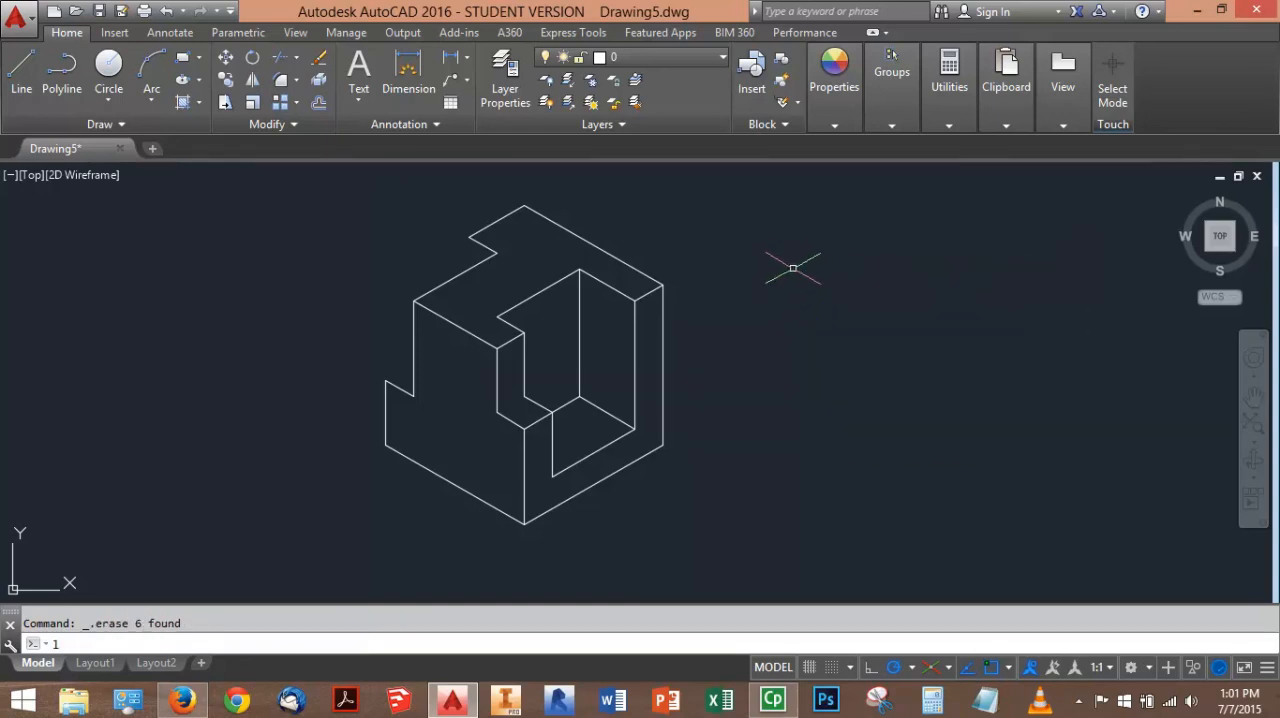
pyautogui.press('Return')
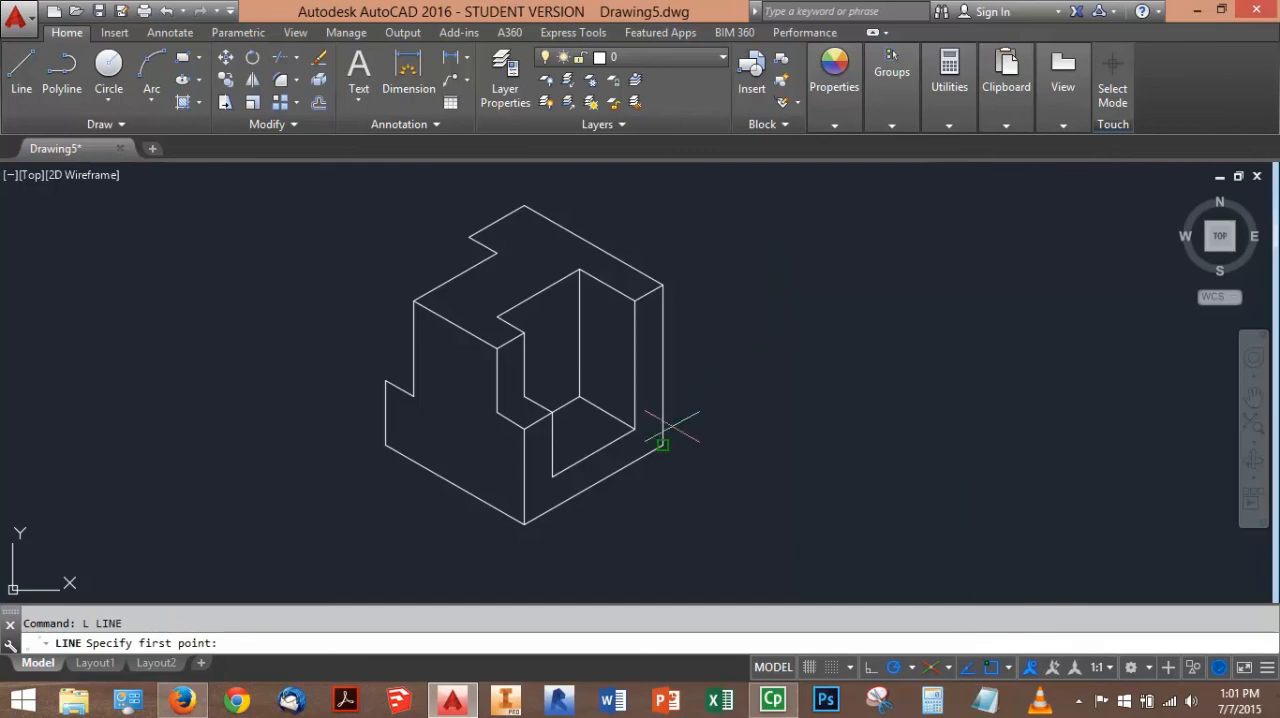
pyautogui.click(524, 396)
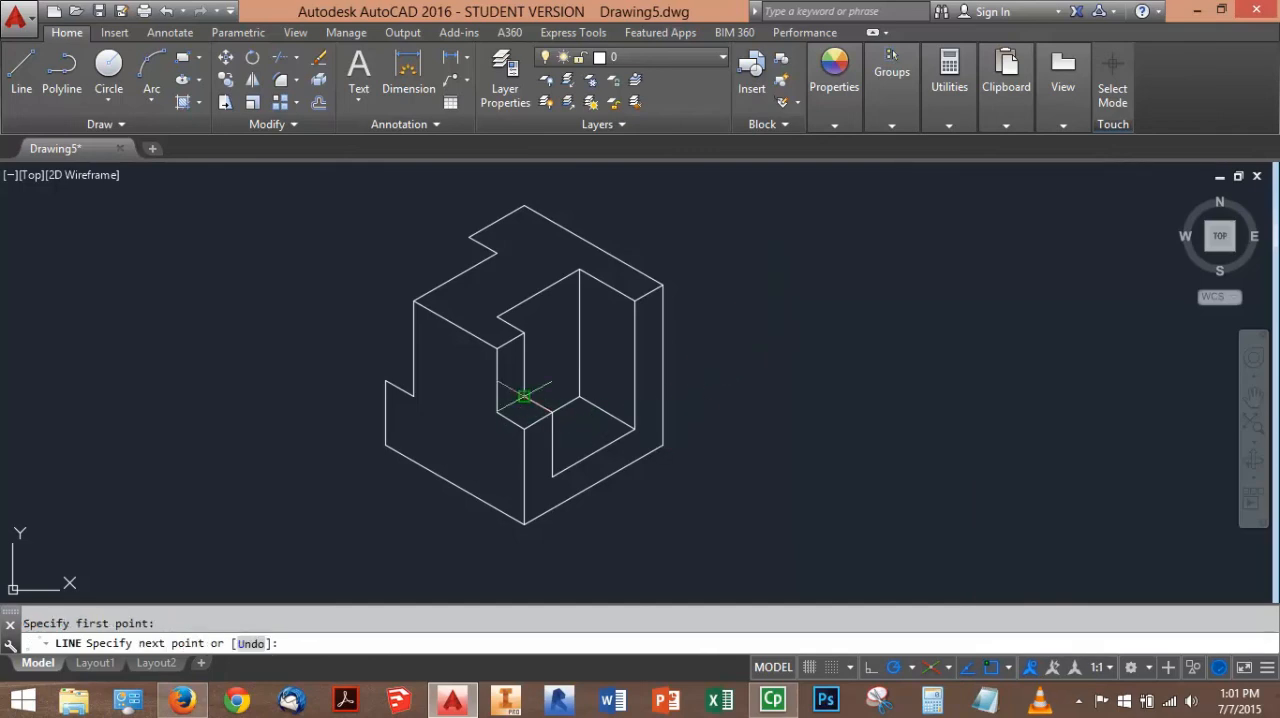
pyautogui.click(497, 411)
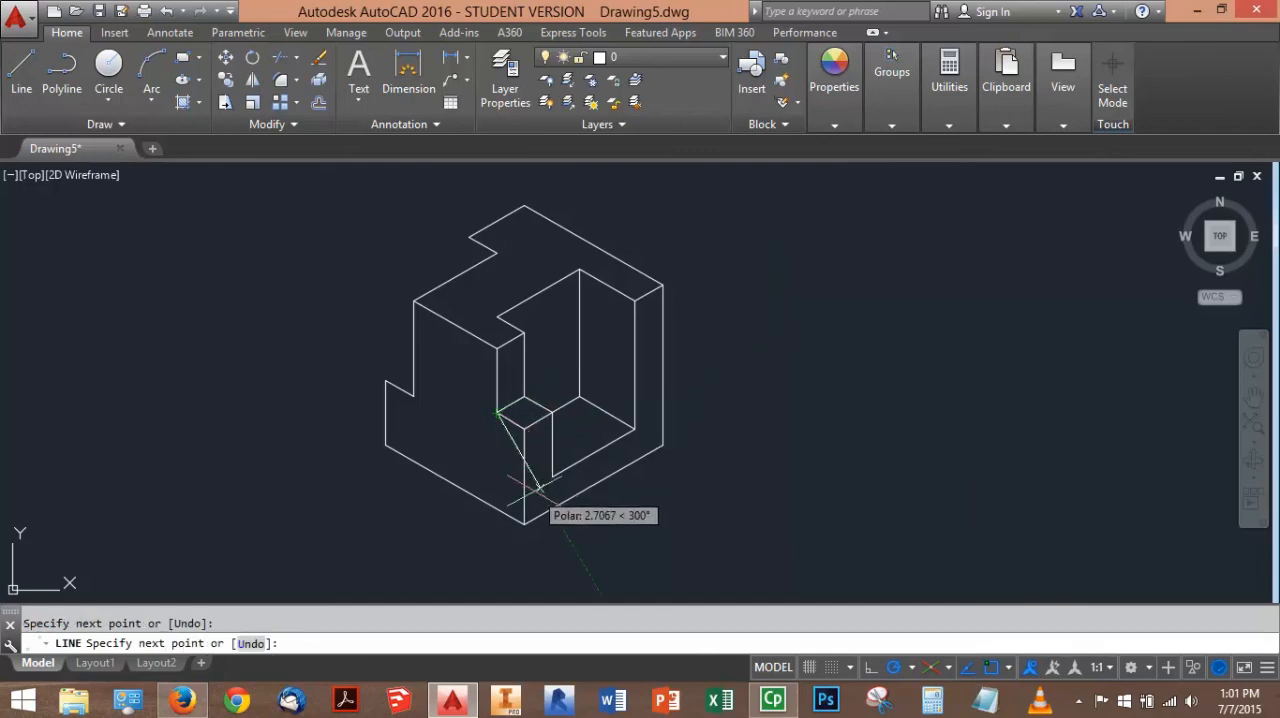
pyautogui.press('Escape')
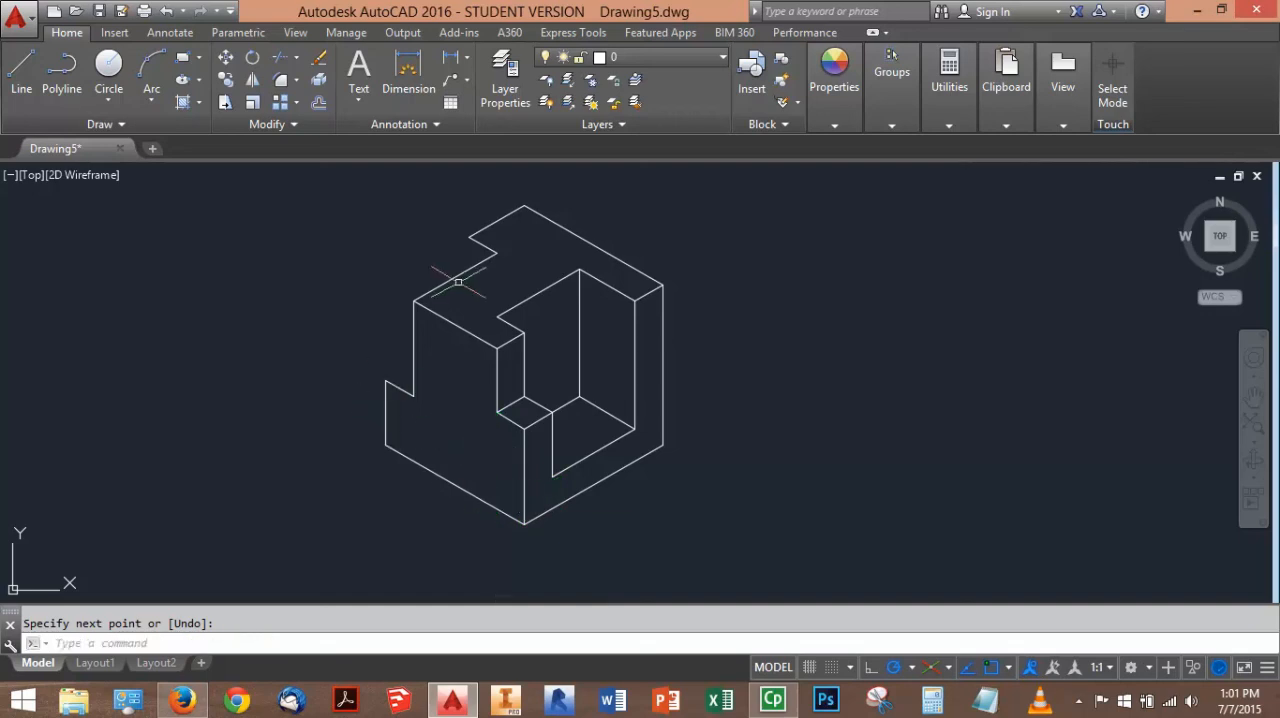
# Draw a vertical line from the rear notch's outer top corner down to the sloping top edge below it
pyautogui.press('Return')
pyautogui.scroll(4, 445, 232)
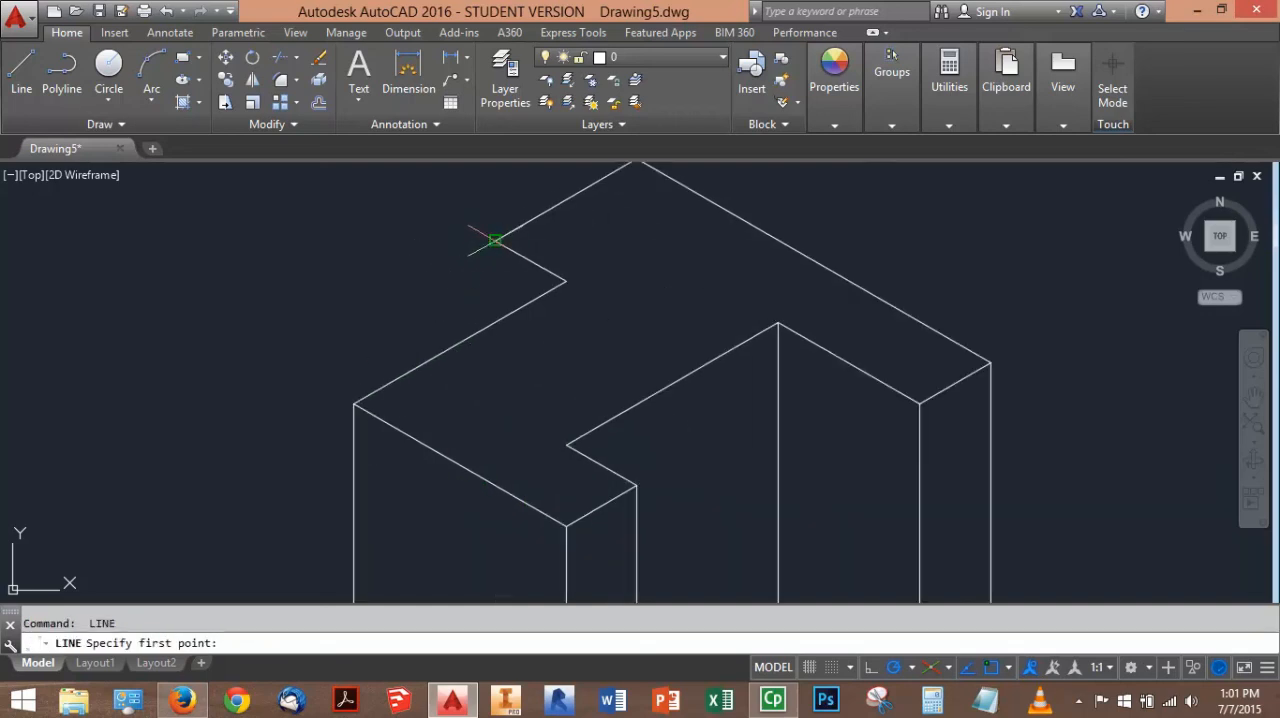
pyautogui.click(497, 240)
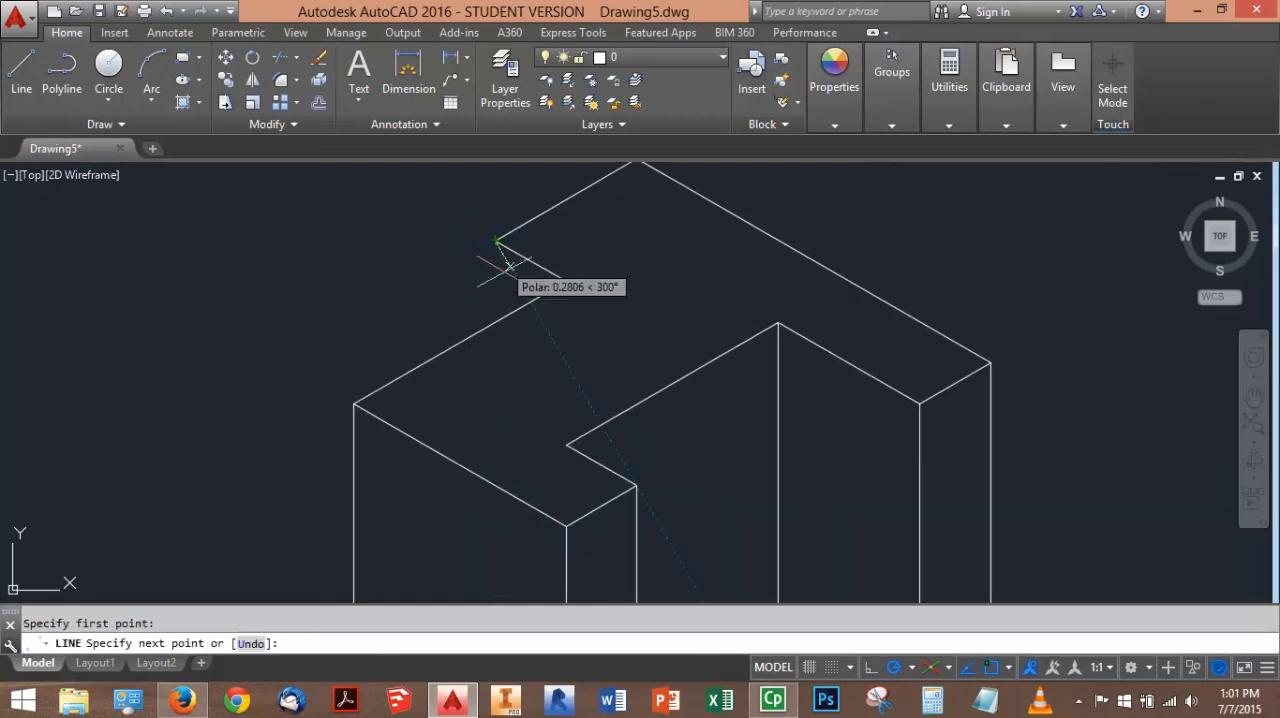
pyautogui.click(495, 322)
pyautogui.press('Escape')
# Draw a line at 30° from the outer top corner of the left face's lower step to the vertical edge beside it
pyautogui.press('Return')
pyautogui.scroll(2, 757, 200)
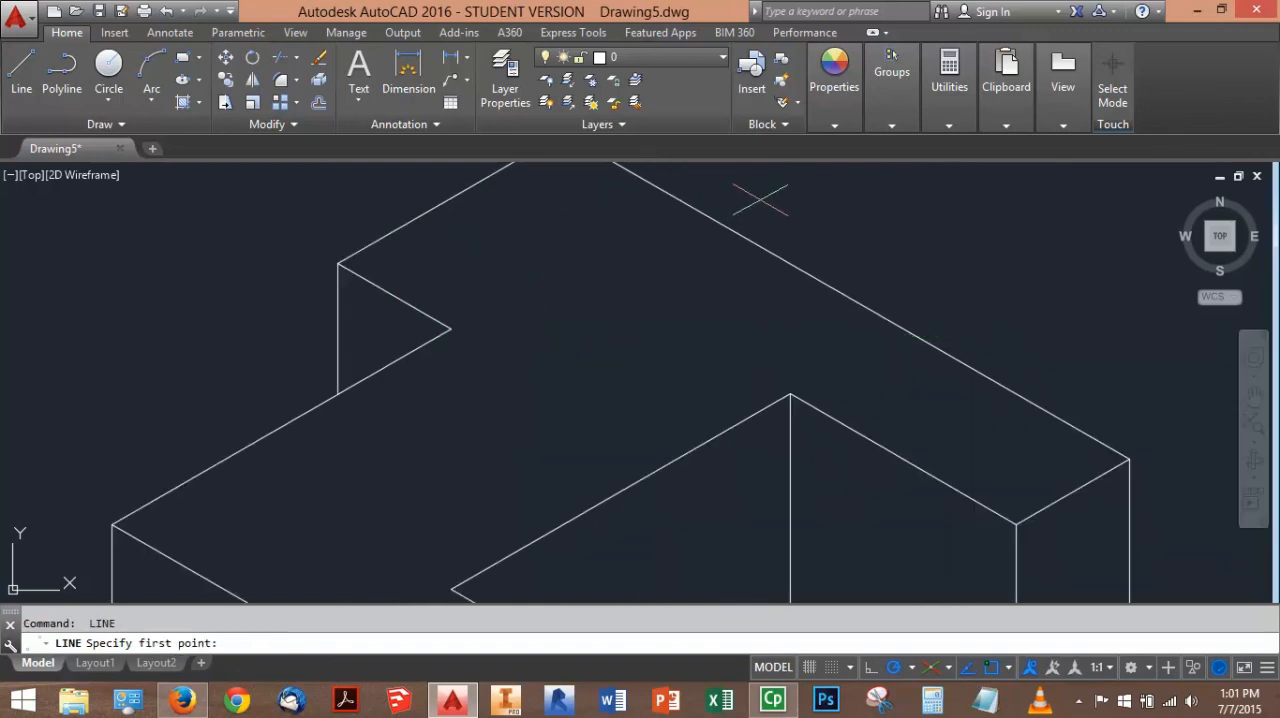
pyautogui.scroll(-4, 760, 200)
pyautogui.click(573, 358)
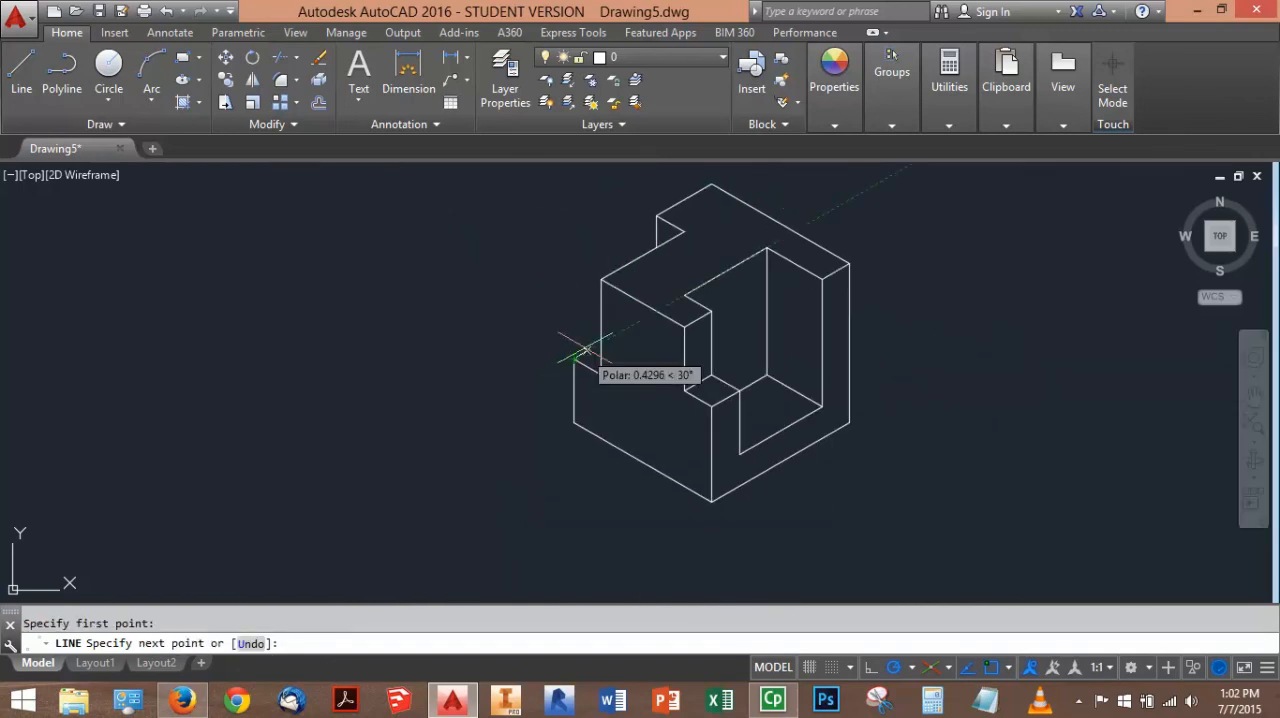
pyautogui.click(601, 342)
pyautogui.press('Return')
pyautogui.moveTo(828, 418)
pyautogui.mouseDown(button='middle')
pyautogui.moveTo(650, 448)
pyautogui.moveTo(700, 440)
pyautogui.moveTo(680, 448)
pyautogui.mouseUp(button='middle')
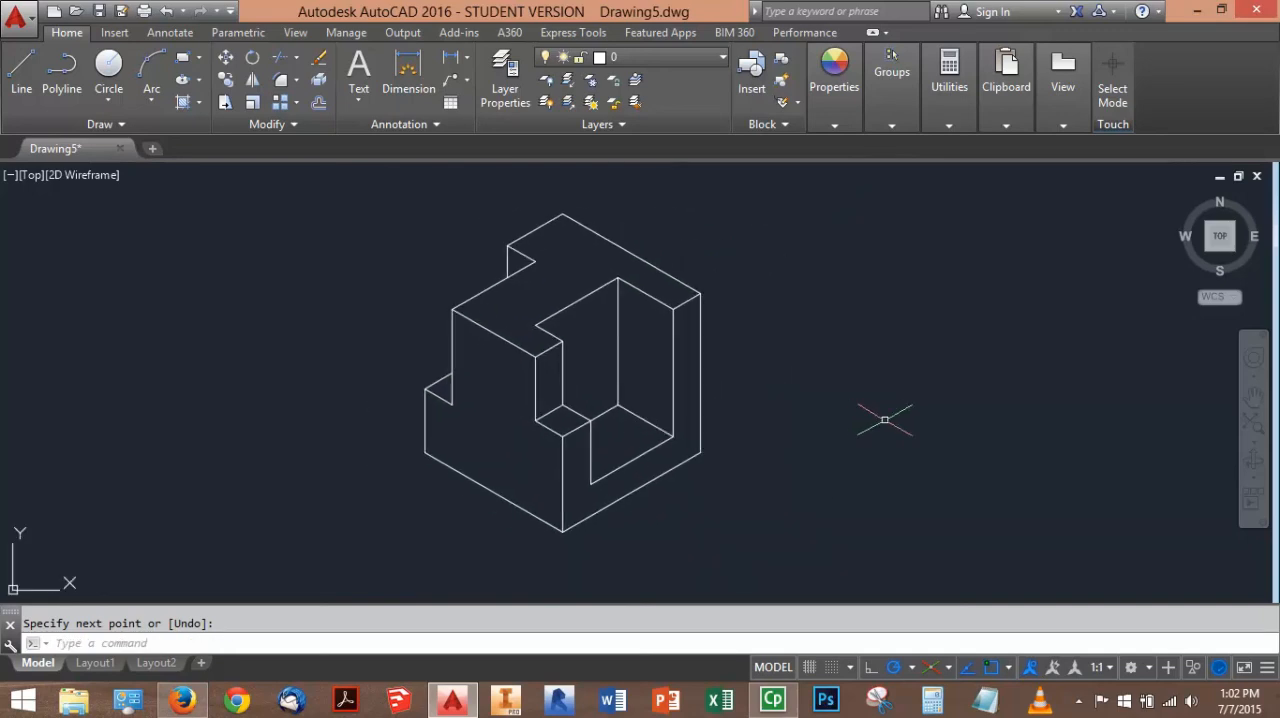